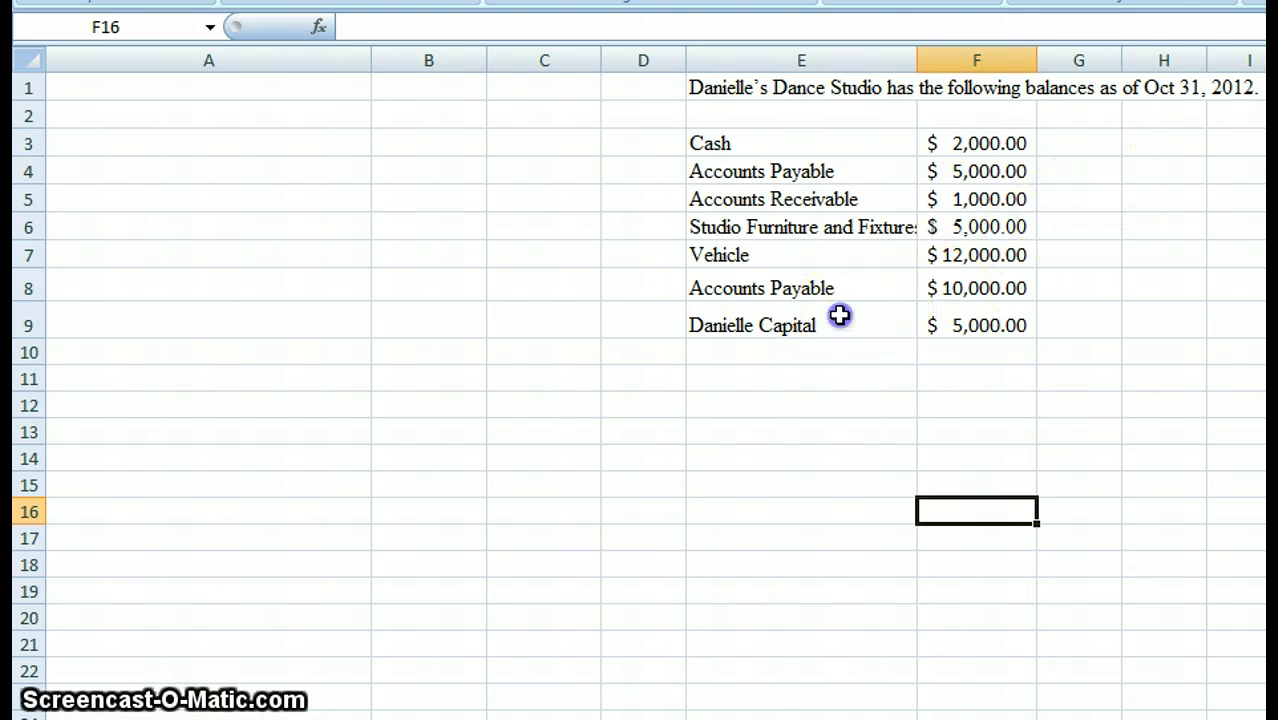
{"action": "left_click_drag", "start_coordinate": [839, 316], "coordinate": [921, 320]}
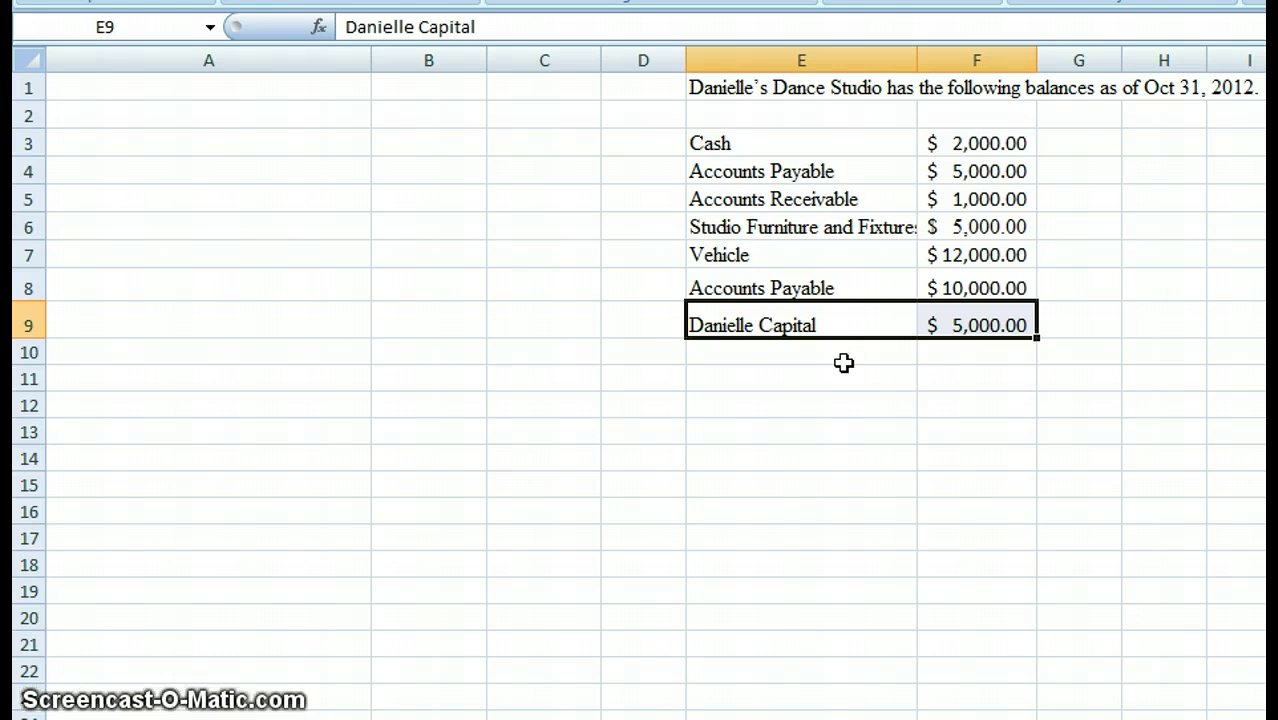
{"action": "left_click", "coordinate": [983, 355]}
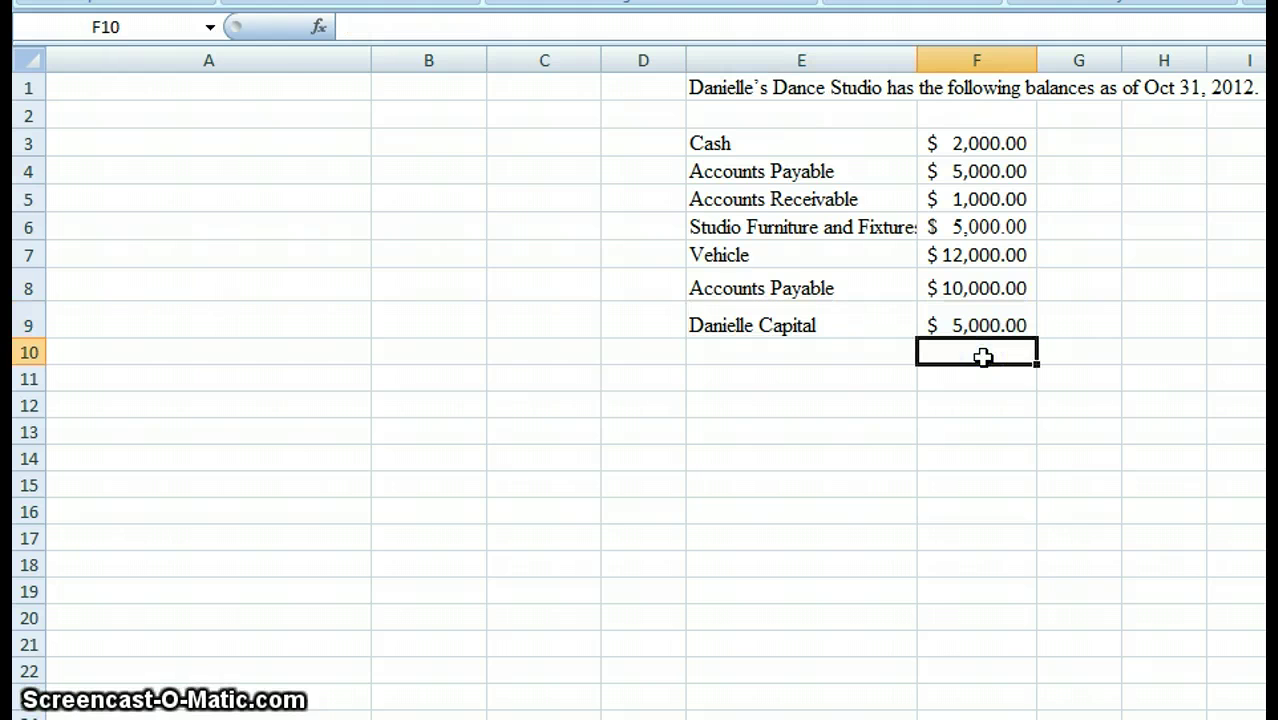
Step: Enter the placeholder headings Who, What and When in cells A1 to A3
{"action": "left_click", "coordinate": [278, 90]}
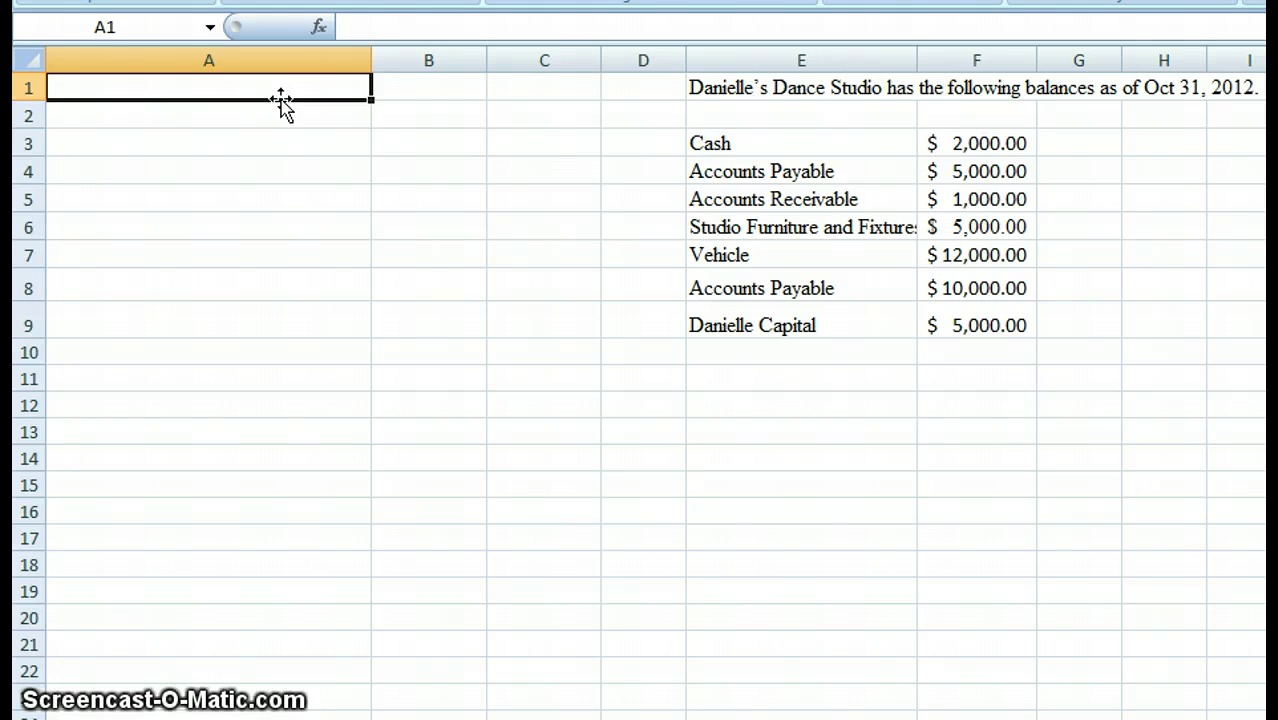
{"action": "type", "text": "Who"}
{"action": "key", "text": "Return"}
{"action": "type", "text": "What"}
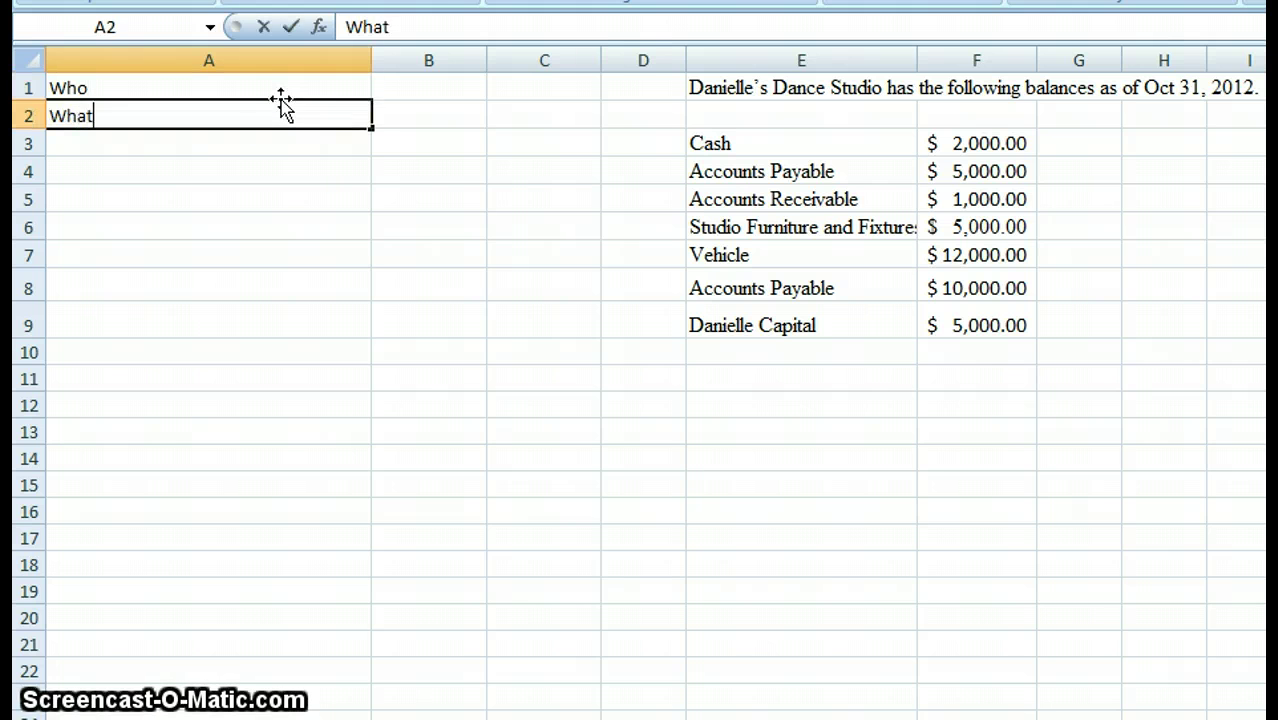
{"action": "key", "text": "Return"}
{"action": "type", "text": "When"}
{"action": "key", "text": "Return"}
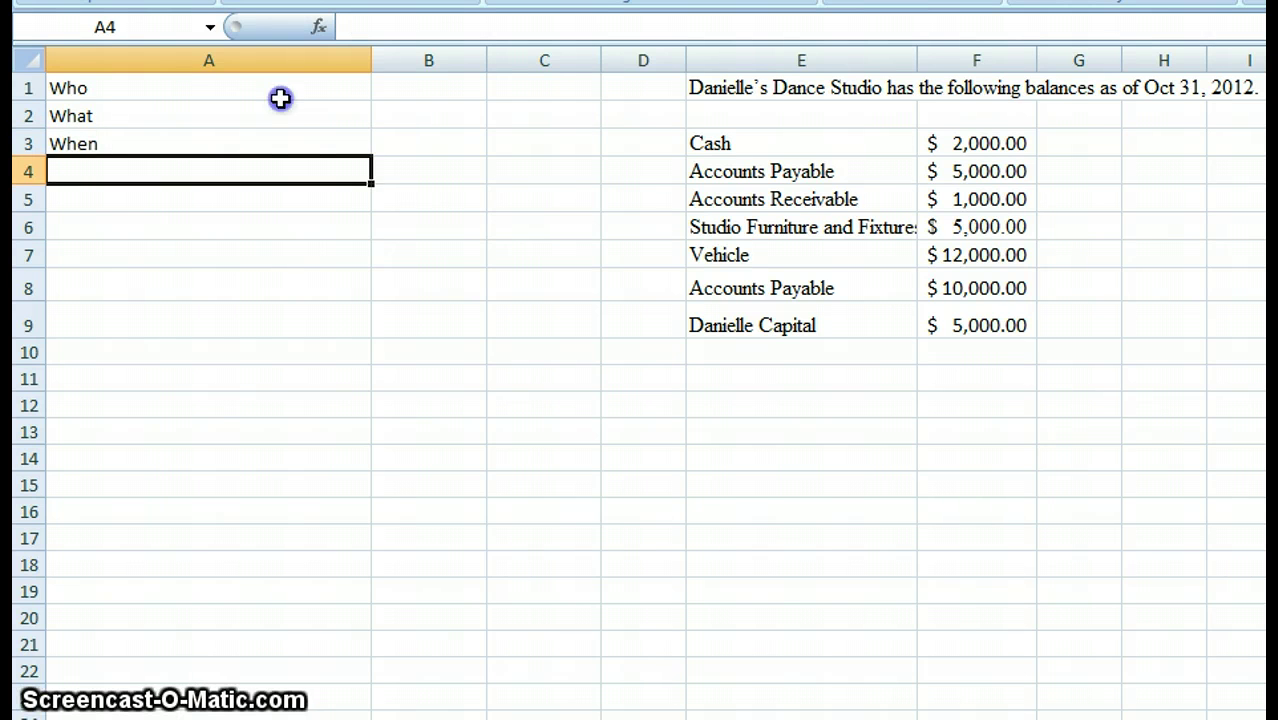
Step: Replace the text in cell A1 with the company name Danielle's Dance Studio
{"action": "left_click", "coordinate": [280, 98]}
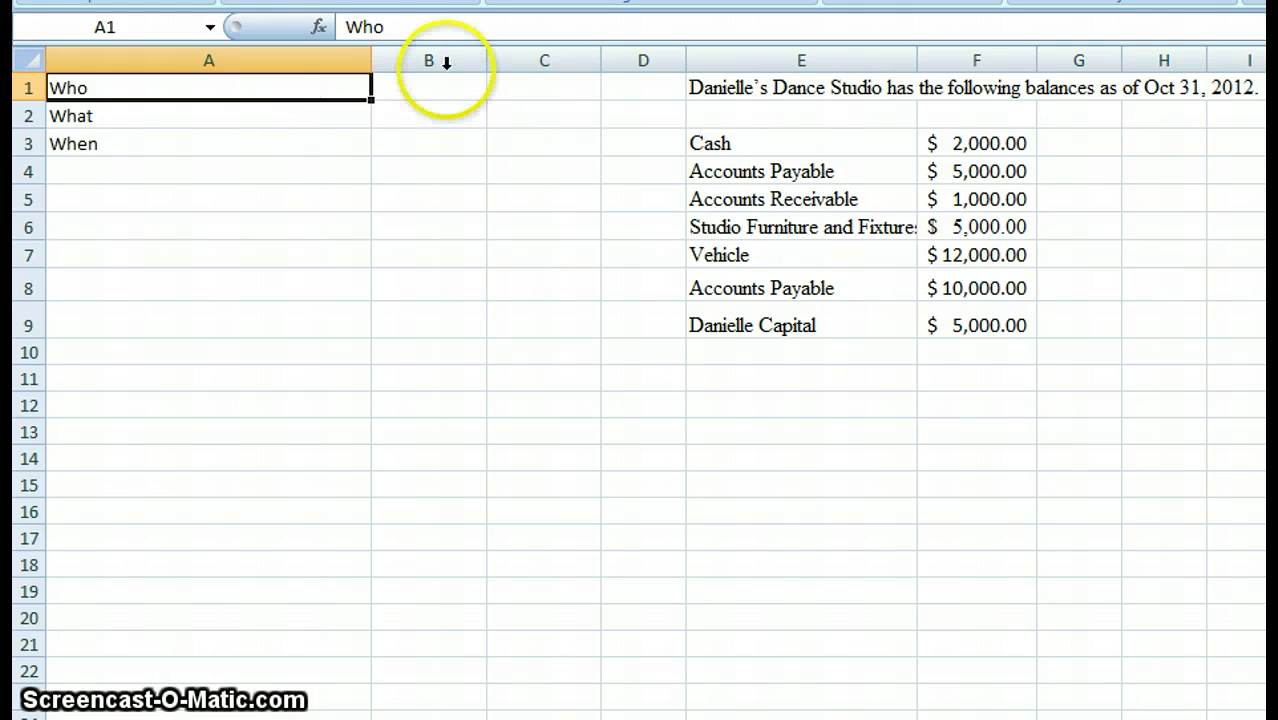
{"action": "left_click", "coordinate": [735, 95]}
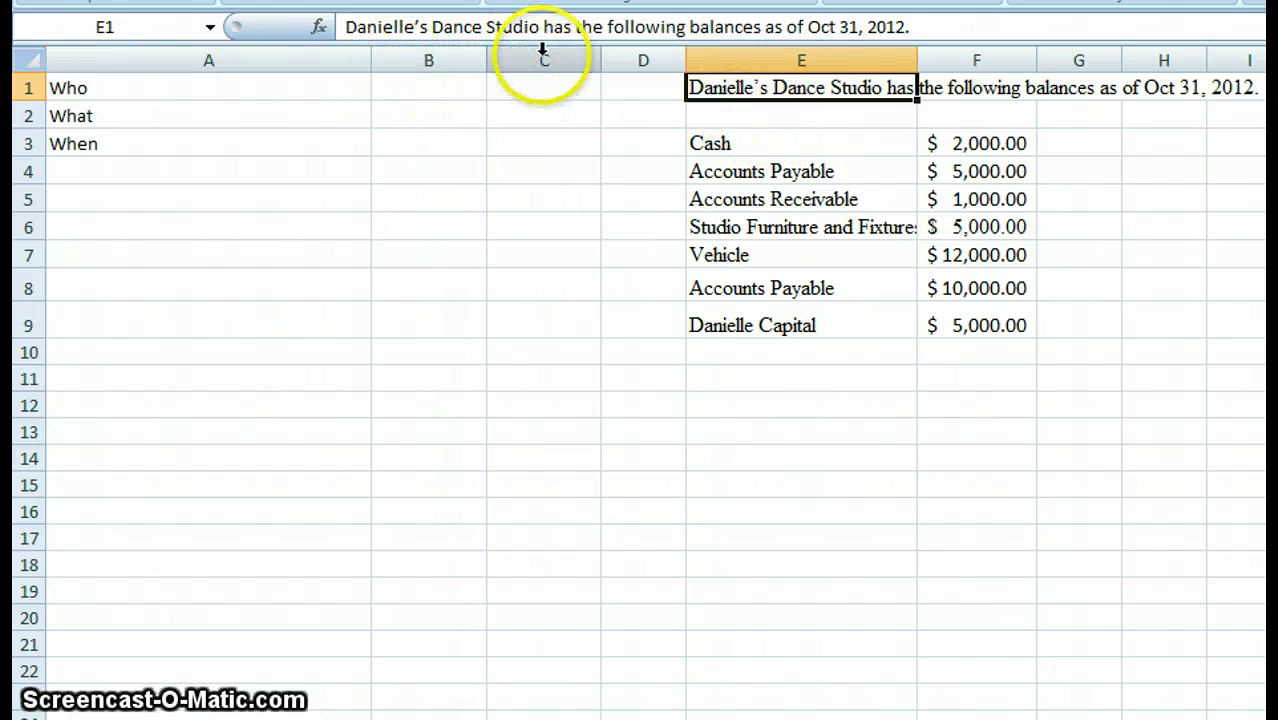
{"action": "left_click", "coordinate": [252, 94]}
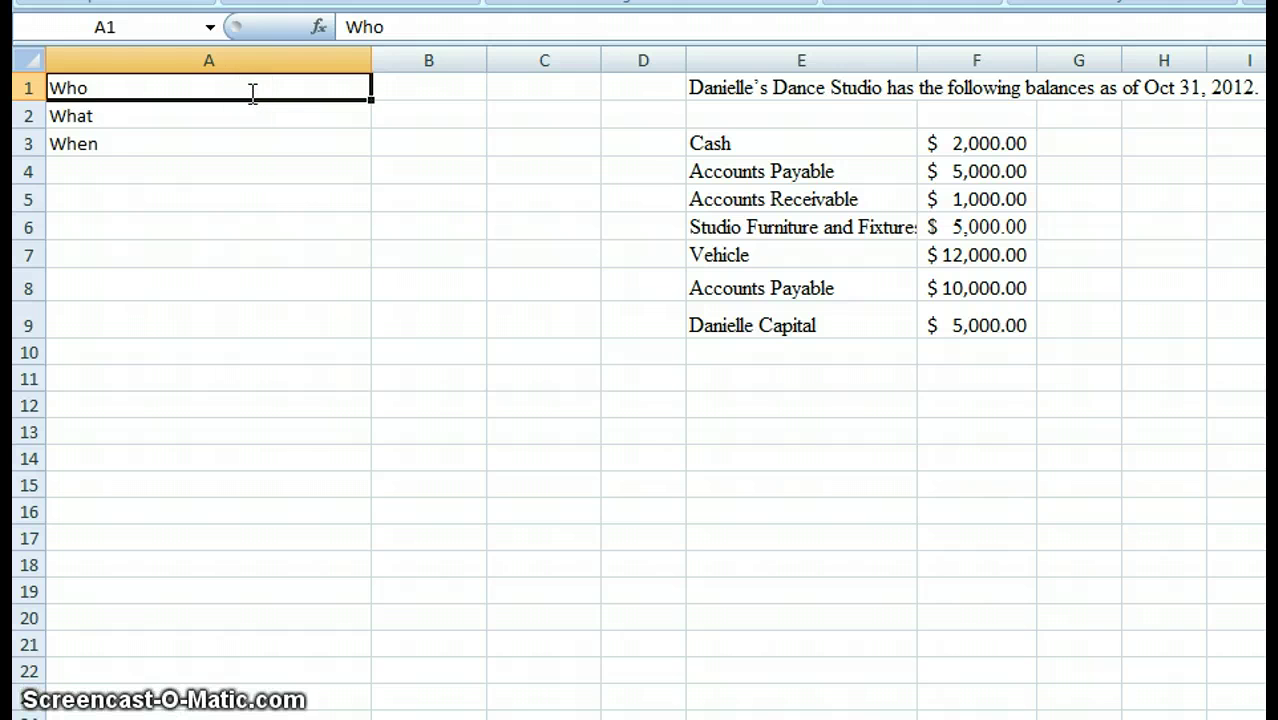
{"action": "type", "text": "Danielle's"}
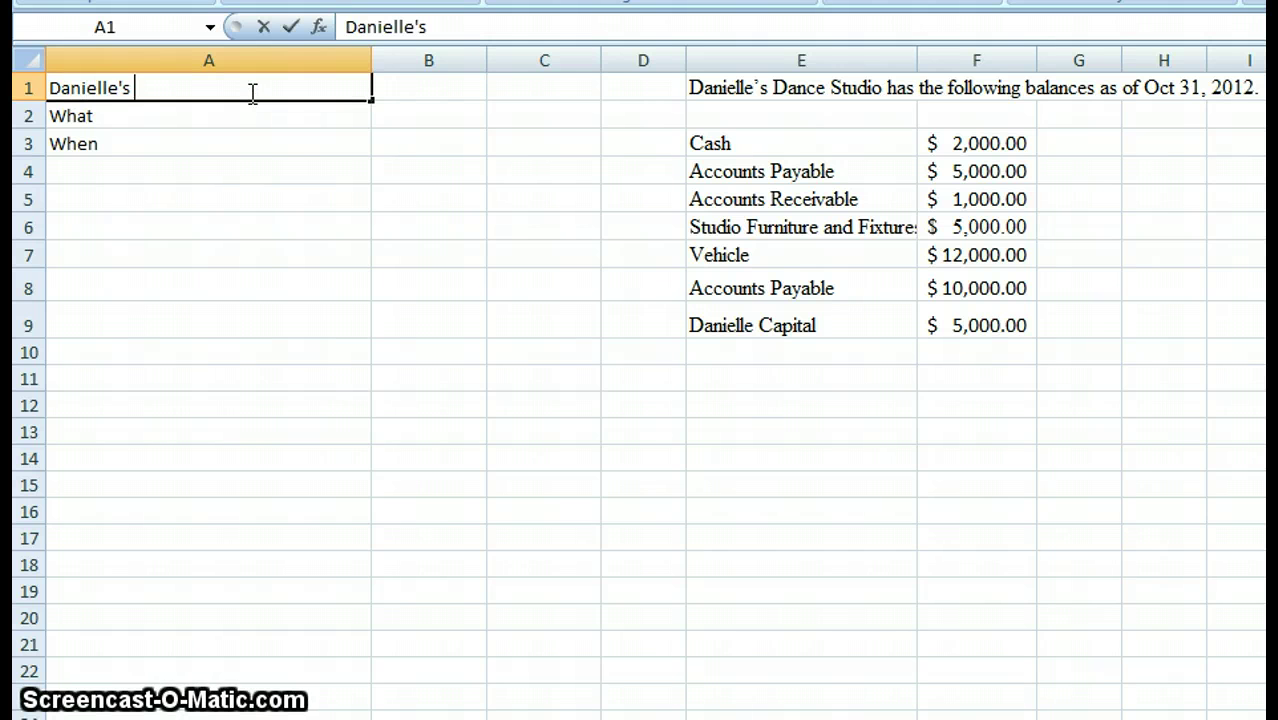
{"action": "type", "text": " Dance Studio"}
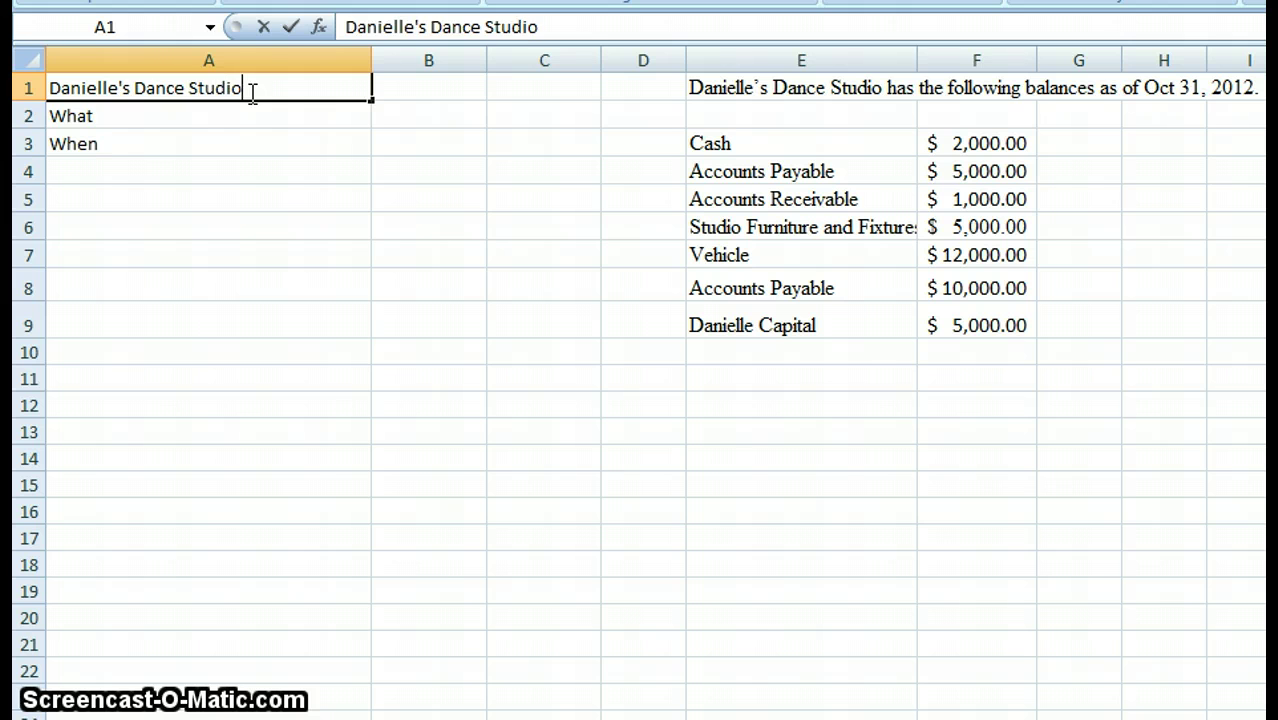
{"action": "key", "text": "Return"}
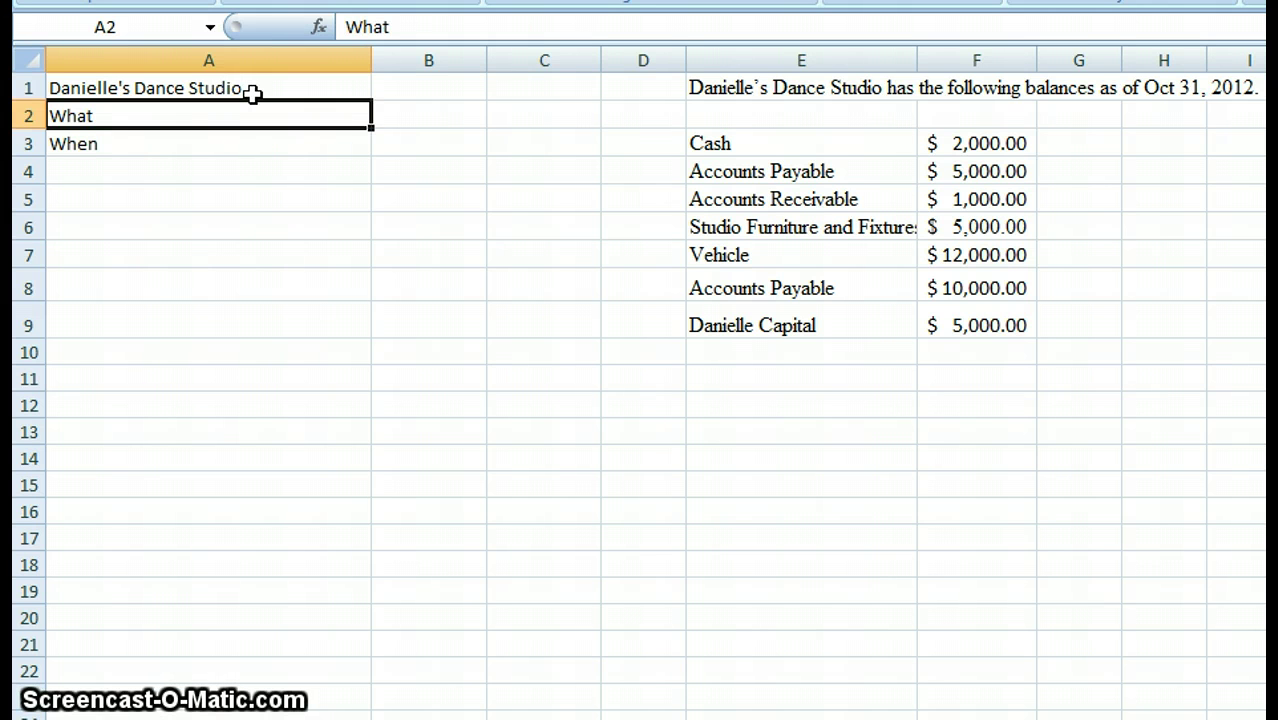
Step: Replace the text in cell A2 with the statement title Balance Sheet
{"action": "left_click", "coordinate": [143, 114]}
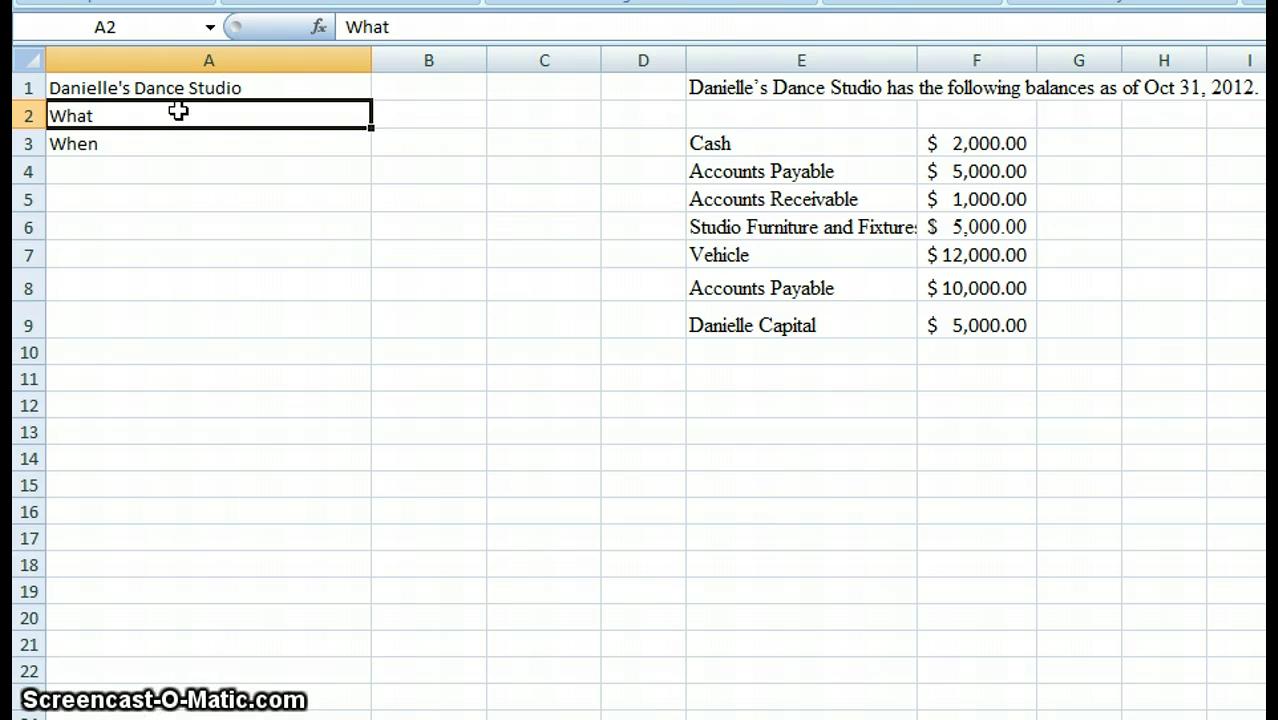
{"action": "type", "text": "Balance "}
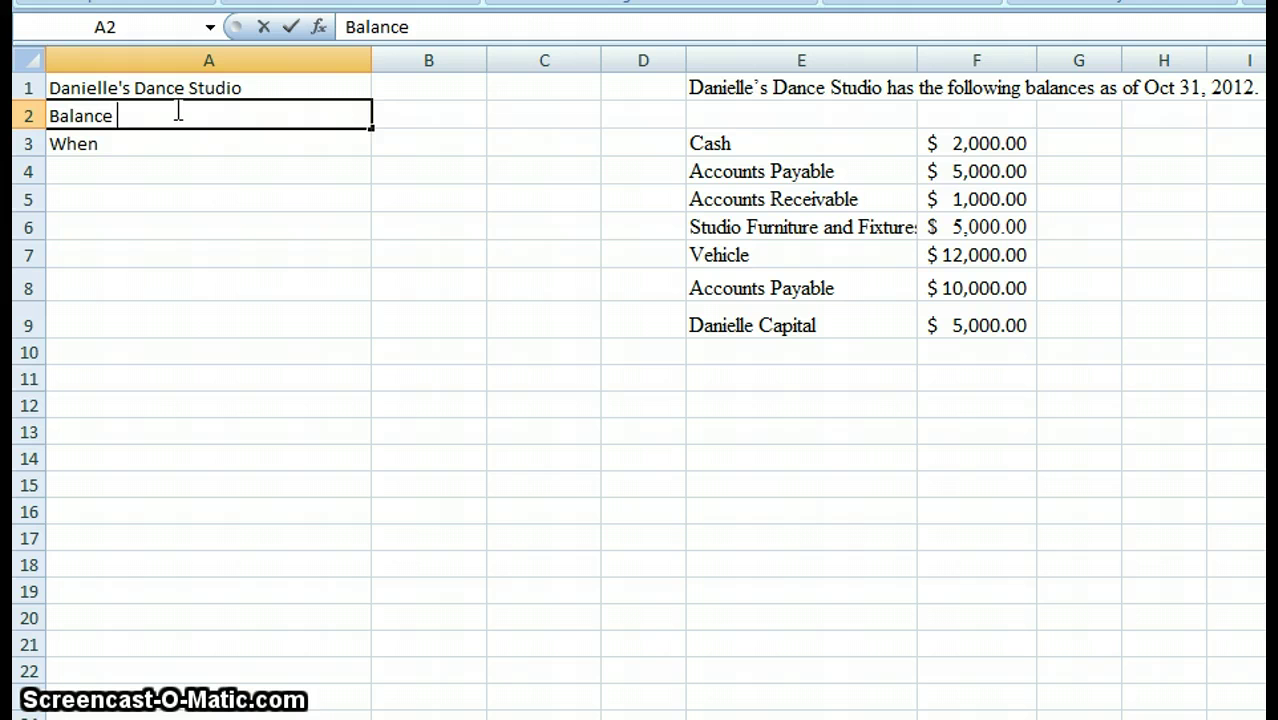
{"action": "type", "text": "Sheet"}
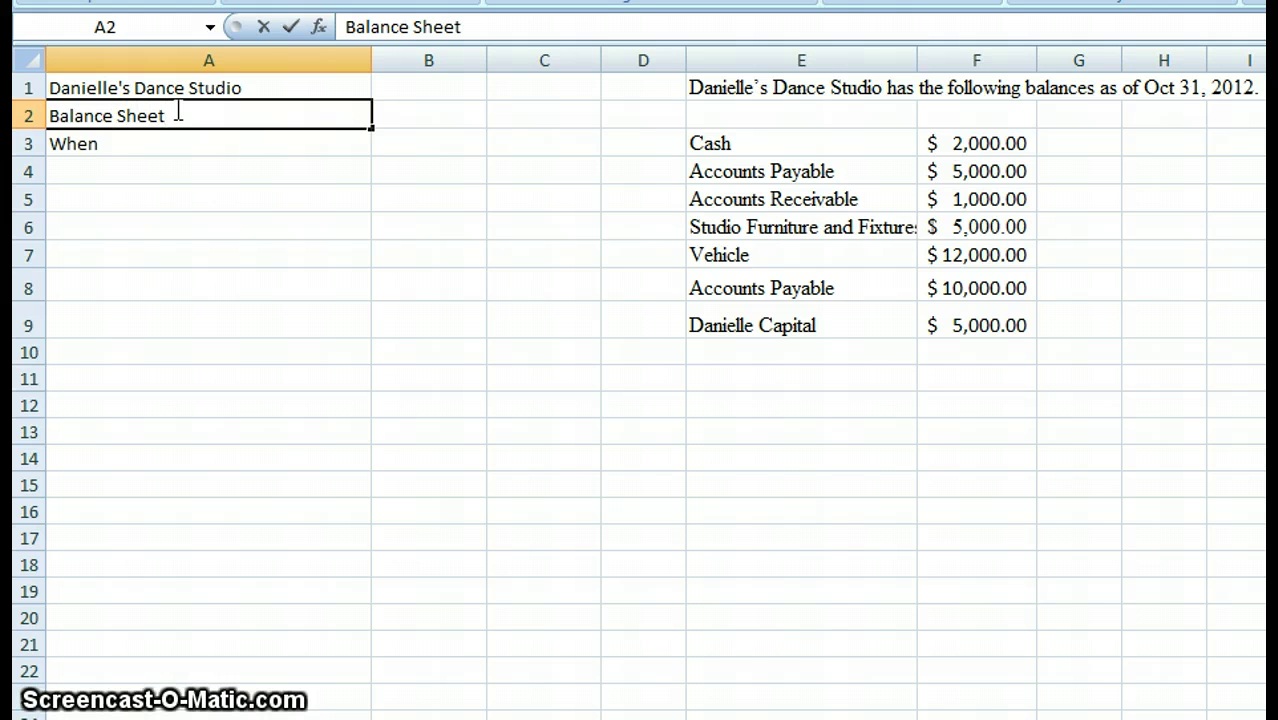
{"action": "key", "text": "Return"}
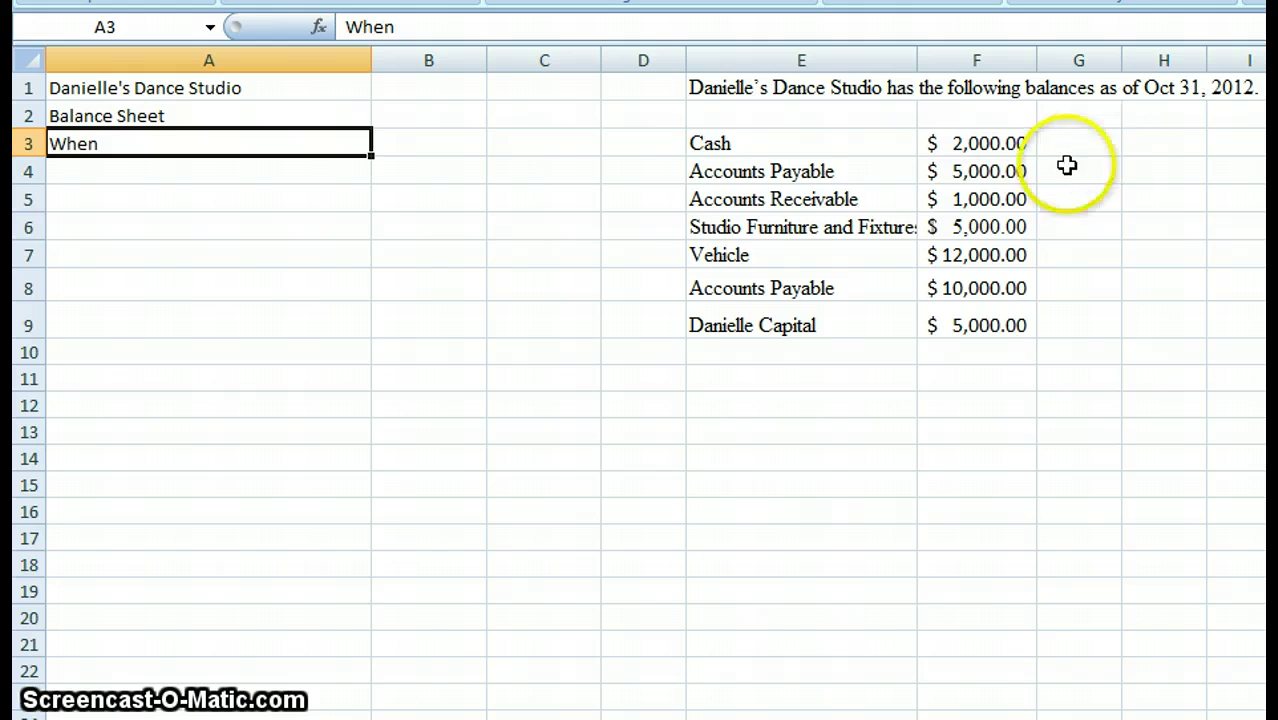
Step: Replace the text in cell A3 with the statement date October 31, 2012
{"action": "left_click_drag", "start_coordinate": [893, 143], "coordinate": [990, 143]}
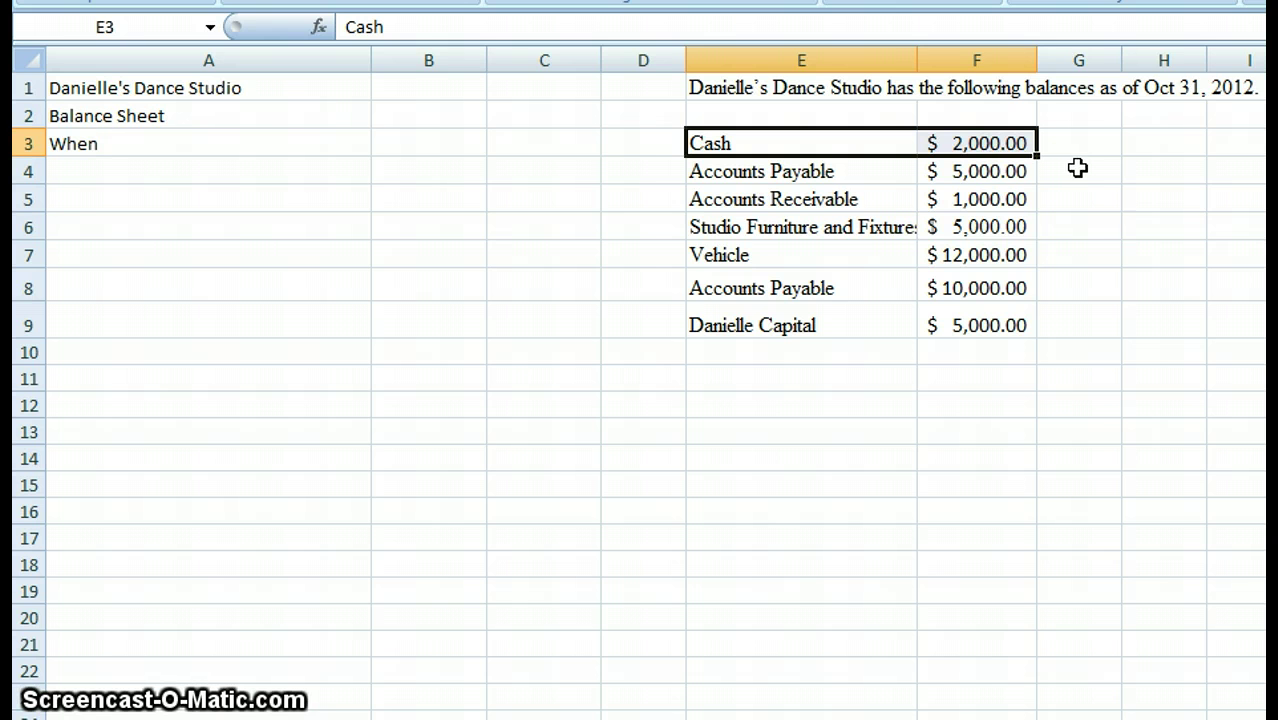
{"action": "left_click", "coordinate": [290, 147]}
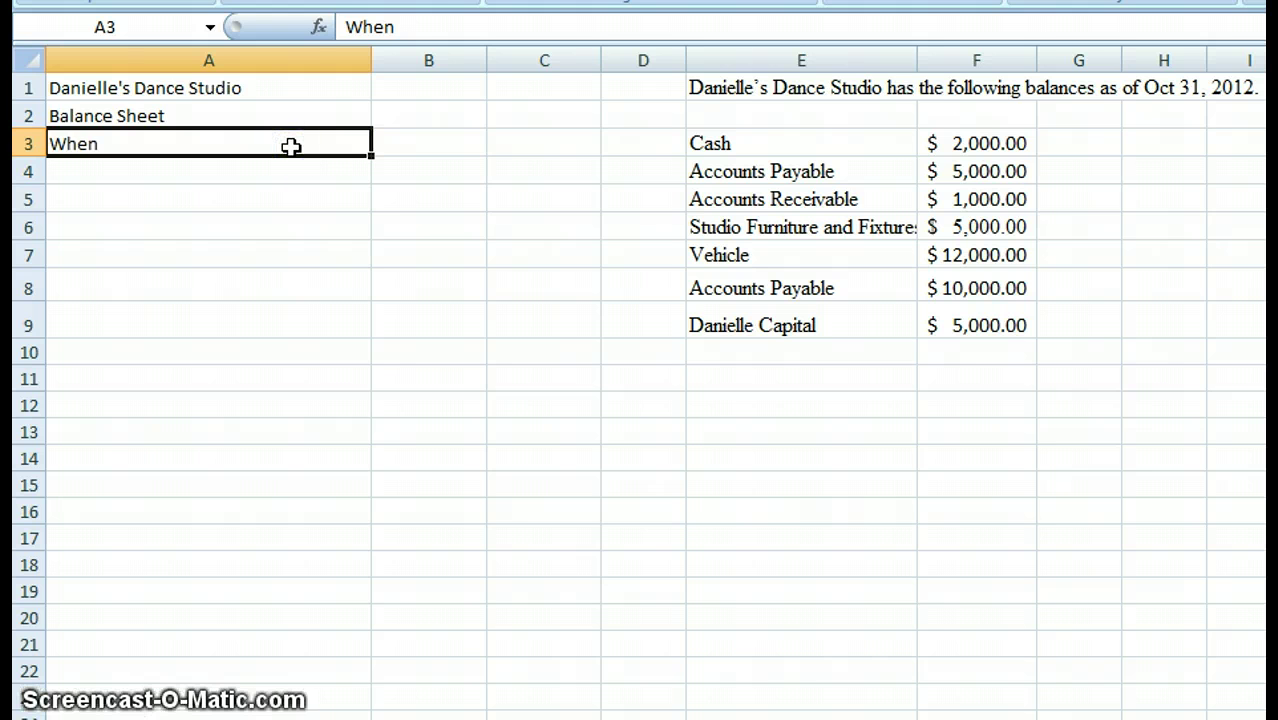
{"action": "type", "text": "October "}
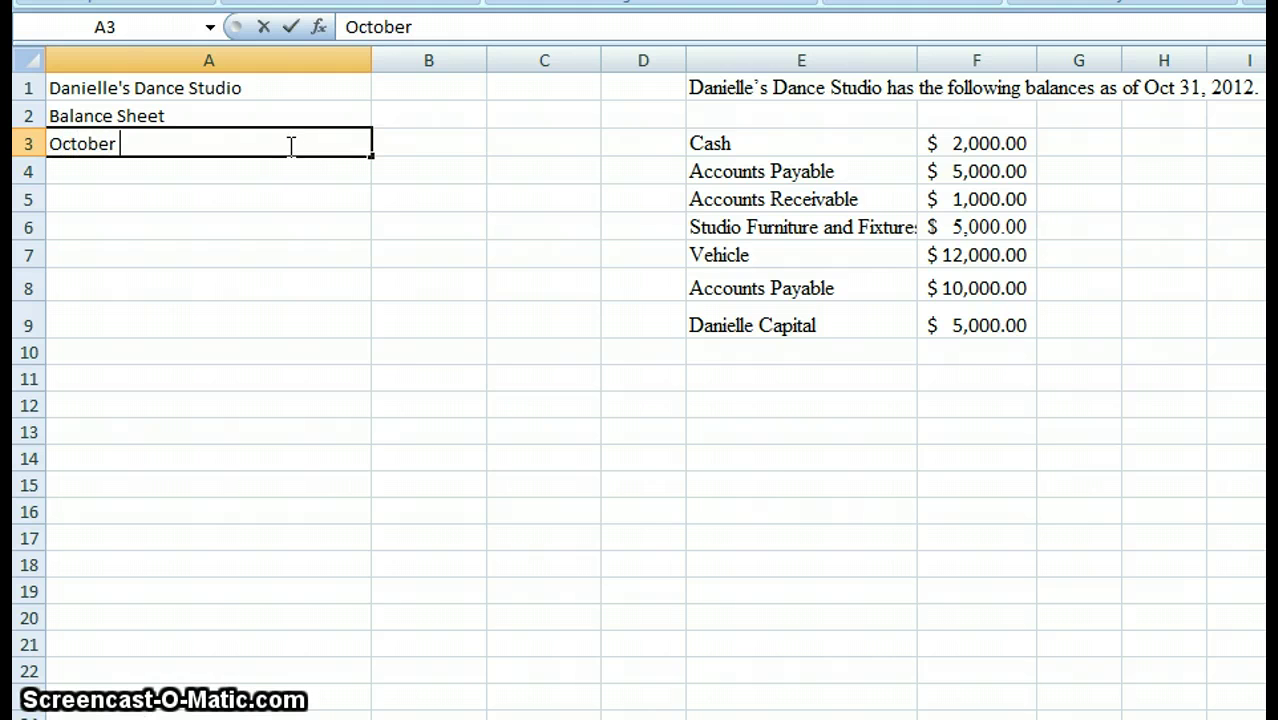
{"action": "type", "text": "31"}
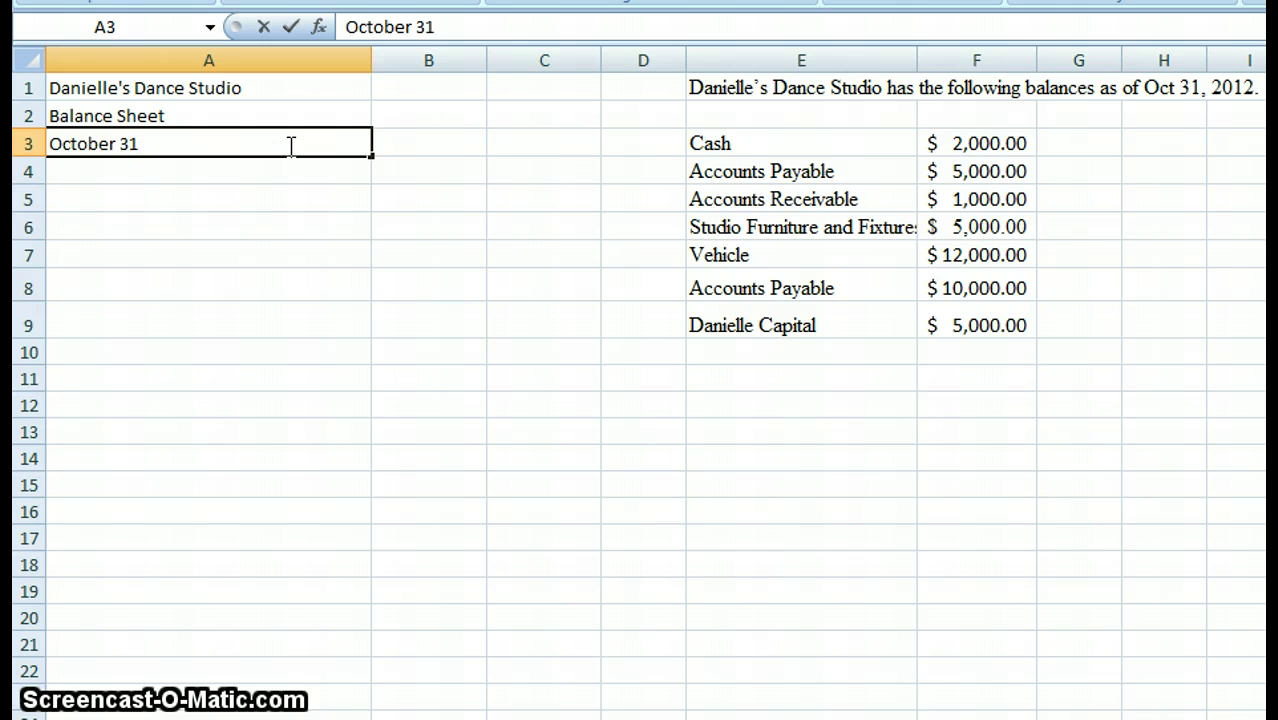
{"action": "type", "text": ", 2012"}
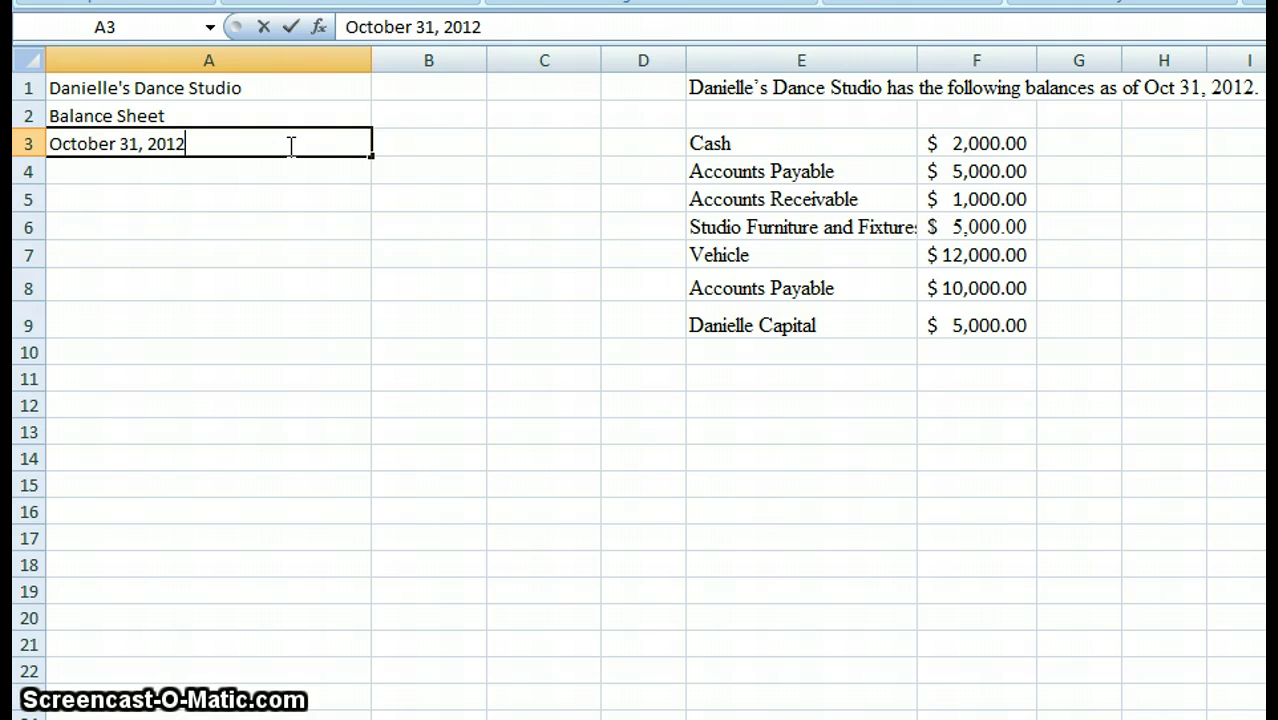
{"action": "key", "text": "Return"}
Step: Format the date in cell A3 with the Date category's March 14, 2001 style
{"action": "left_click", "coordinate": [290, 145]}
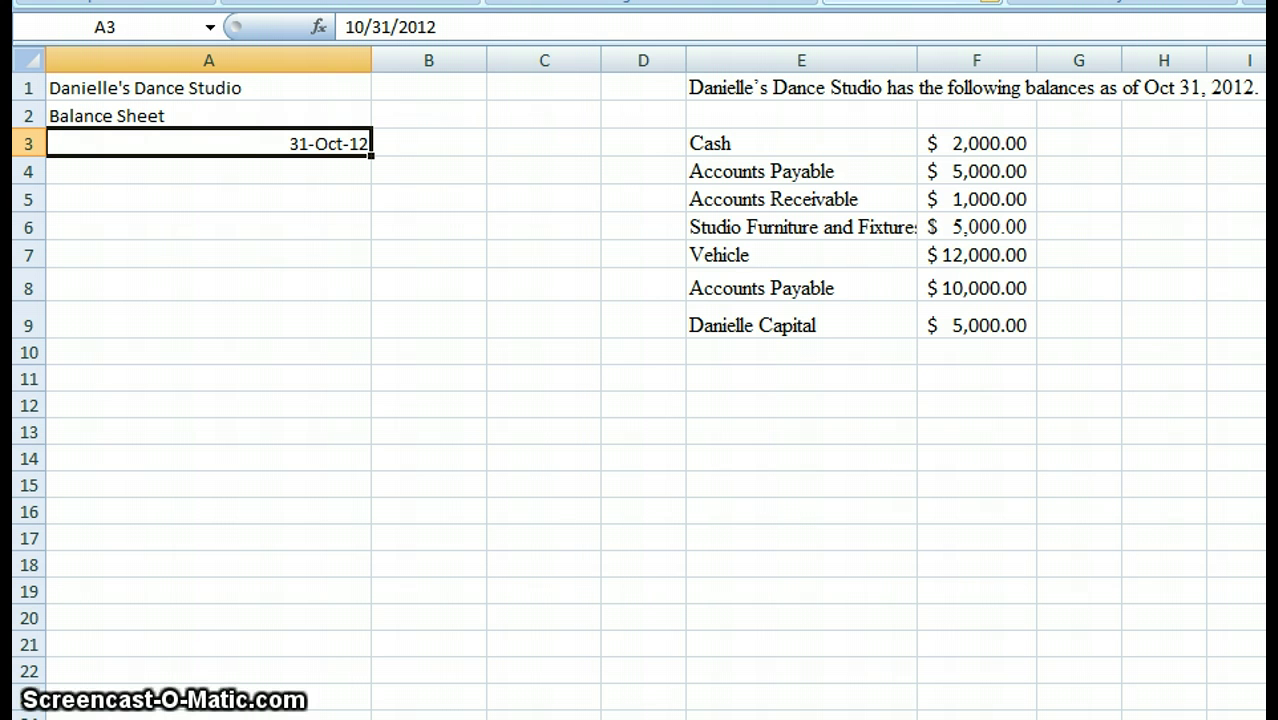
{"action": "key", "text": "ctrl+1"}
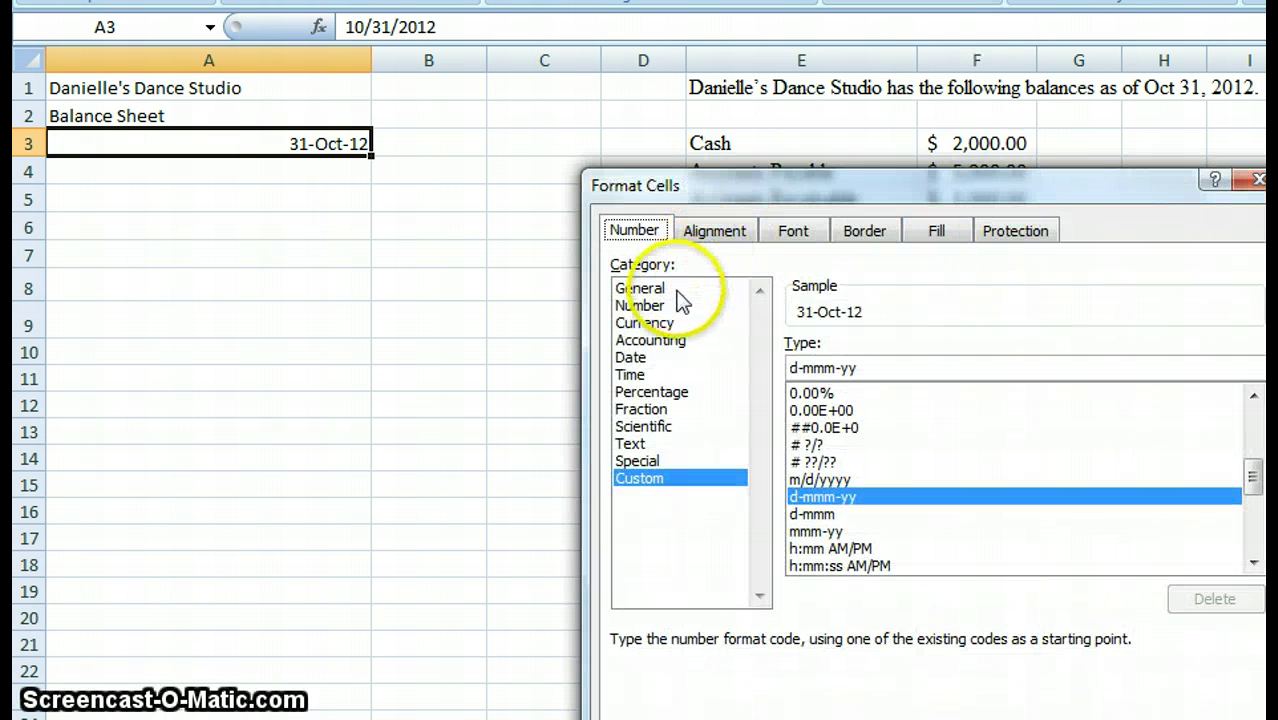
{"action": "left_click", "coordinate": [652, 359]}
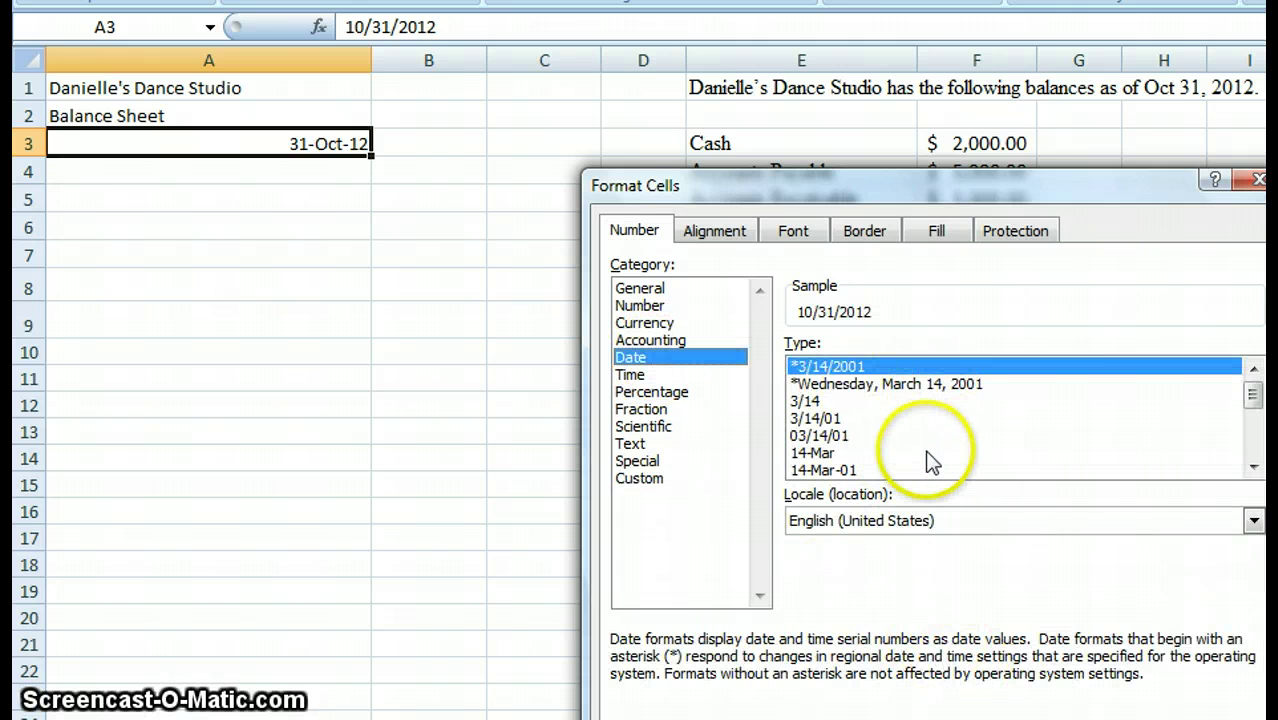
{"action": "left_click", "coordinate": [1253, 467]}
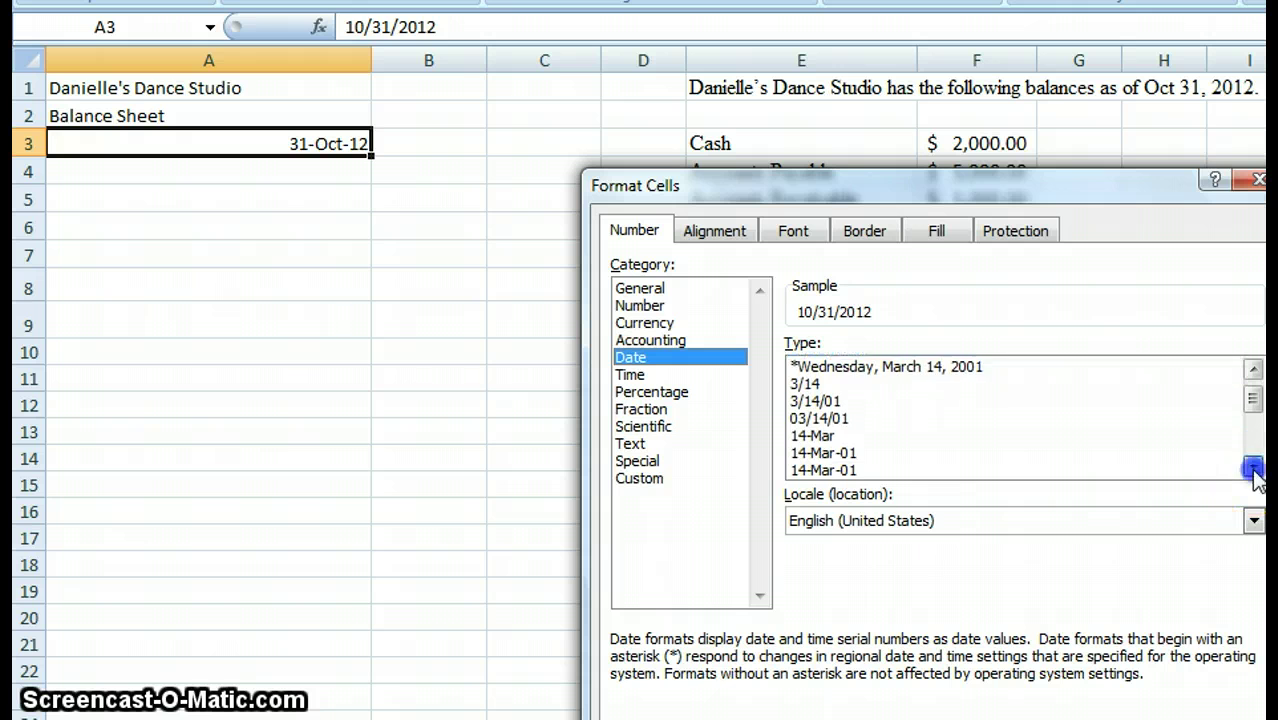
{"action": "left_click", "coordinate": [1253, 467]}
{"action": "left_click", "coordinate": [1253, 467]}
{"action": "left_click", "coordinate": [1253, 467]}
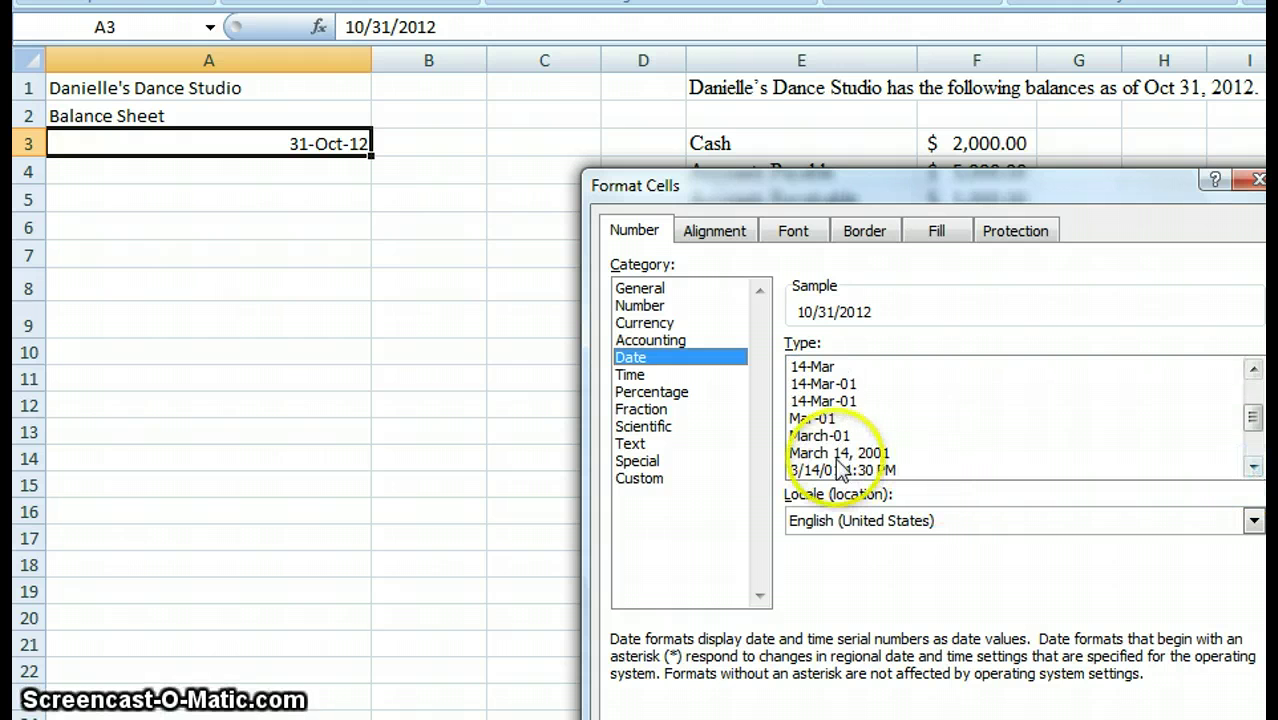
{"action": "left_click", "coordinate": [860, 452]}
{"action": "key", "text": "Return"}
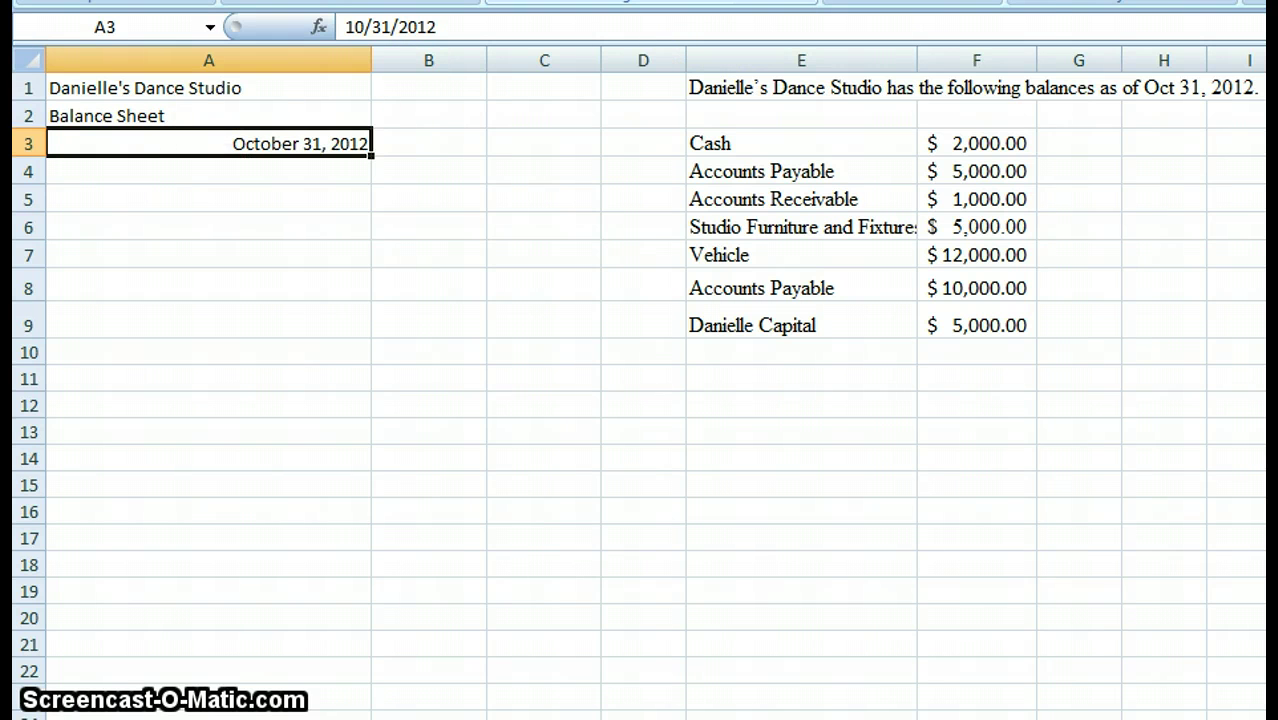
Step: Left-align the date in cell A3
{"action": "key", "text": "alt+h"}
{"action": "key", "text": "a"}
{"action": "key", "text": "l"}
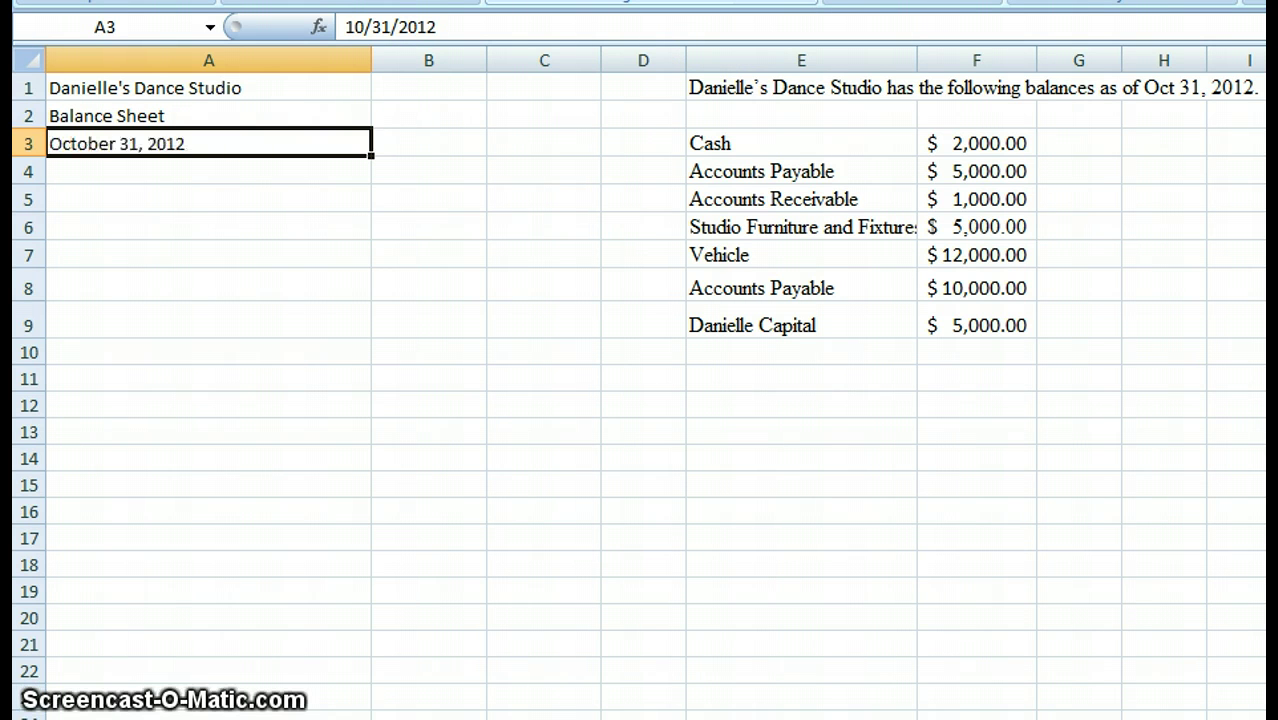
Step: Enter the section headings Assets in cell A5 and Liabiities in cell C5
{"action": "left_click", "coordinate": [223, 210]}
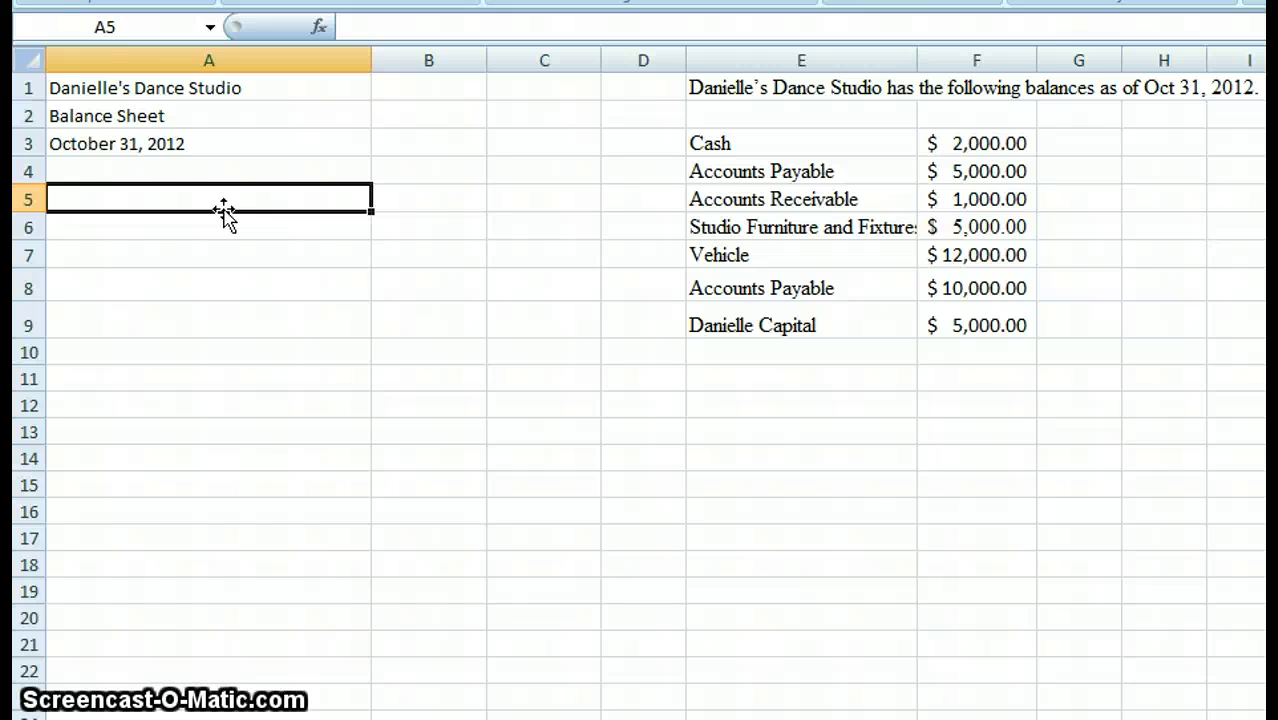
{"action": "left_click", "coordinate": [196, 201]}
{"action": "type", "text": "Assets"}
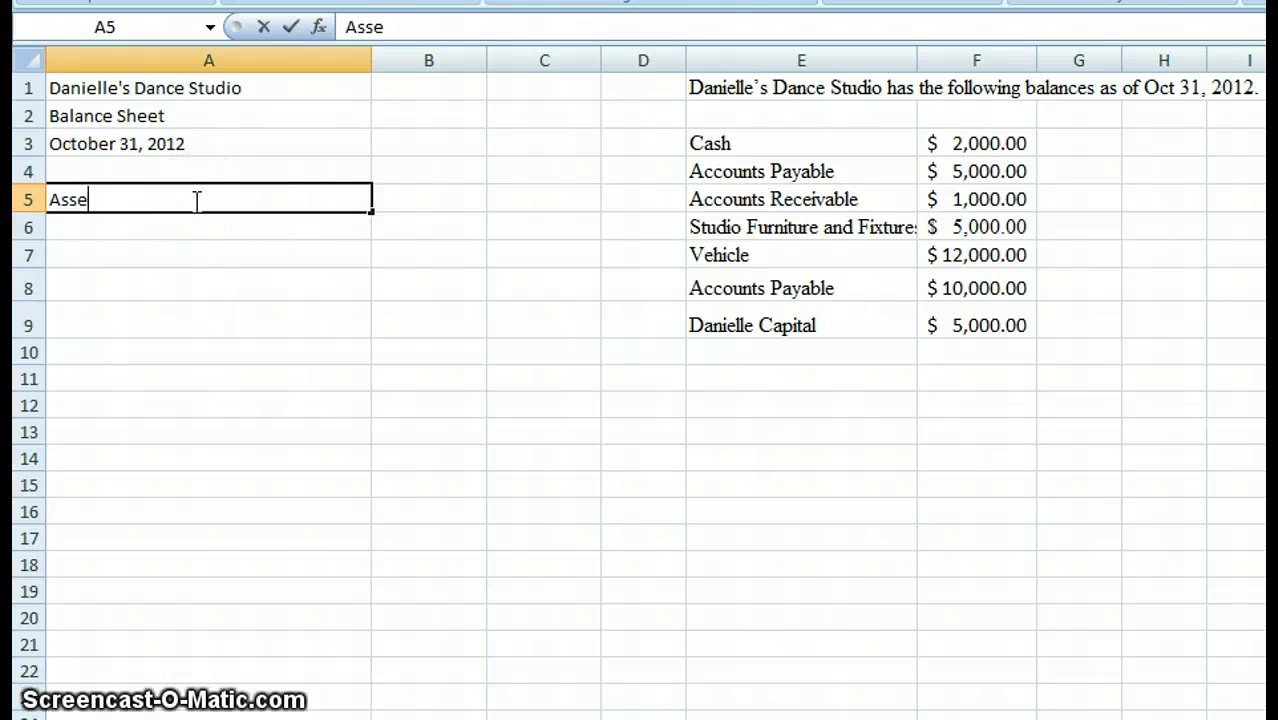
{"action": "key", "text": "Tab"}
{"action": "key", "text": "Tab"}
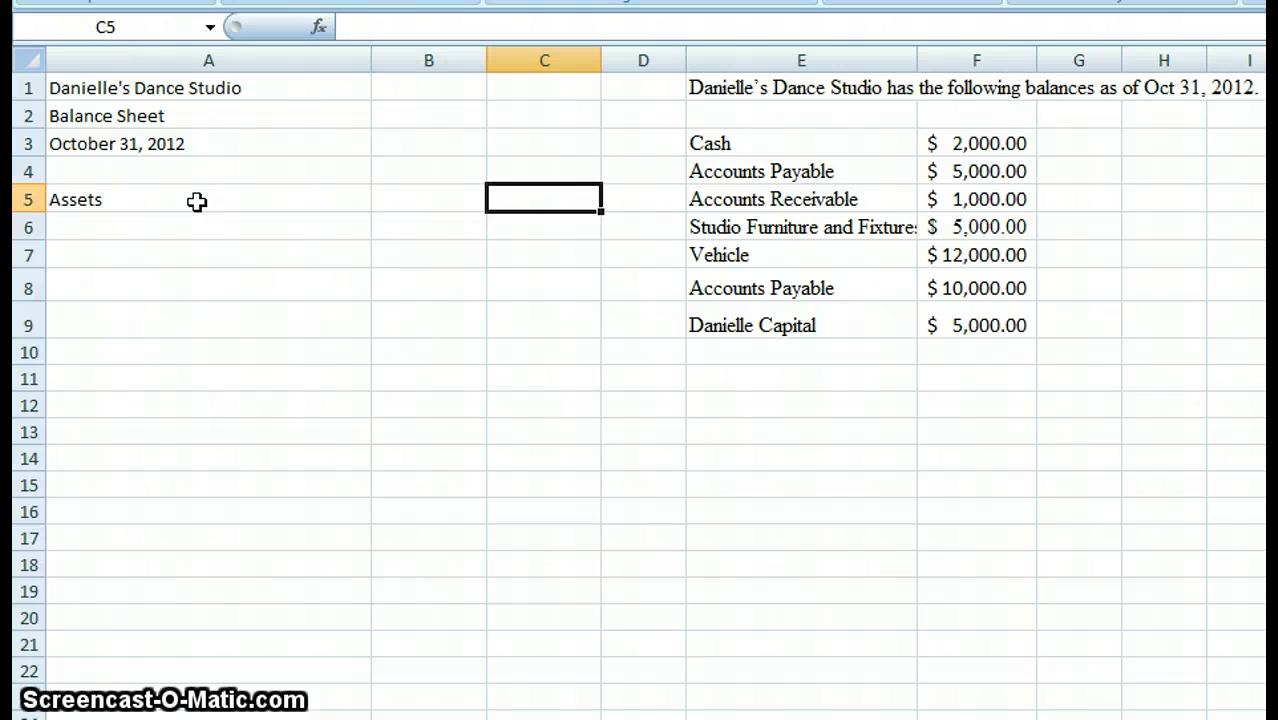
{"action": "type", "text": "Llabiities"}
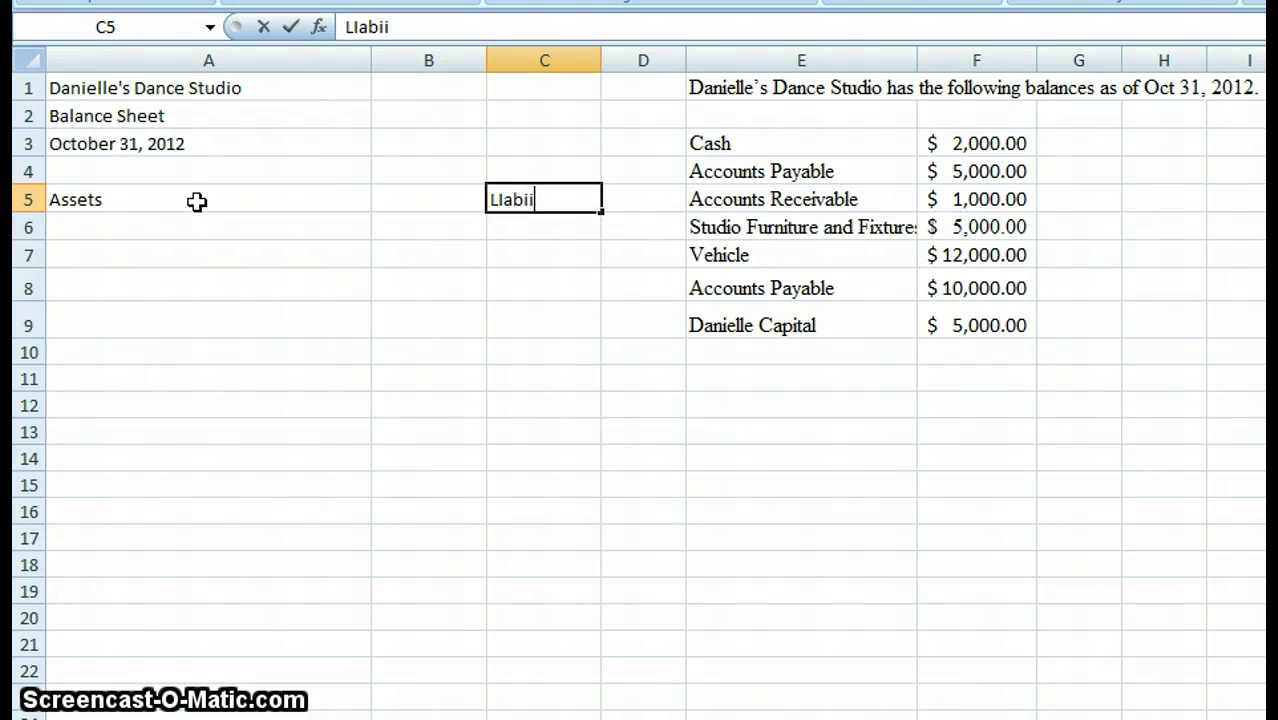
{"action": "key", "text": "Return"}
Step: Enter the section heading Owner's Equity in cell C8
{"action": "key", "text": "Return"}
{"action": "key", "text": "Return"}
{"action": "type", "text": "O"}
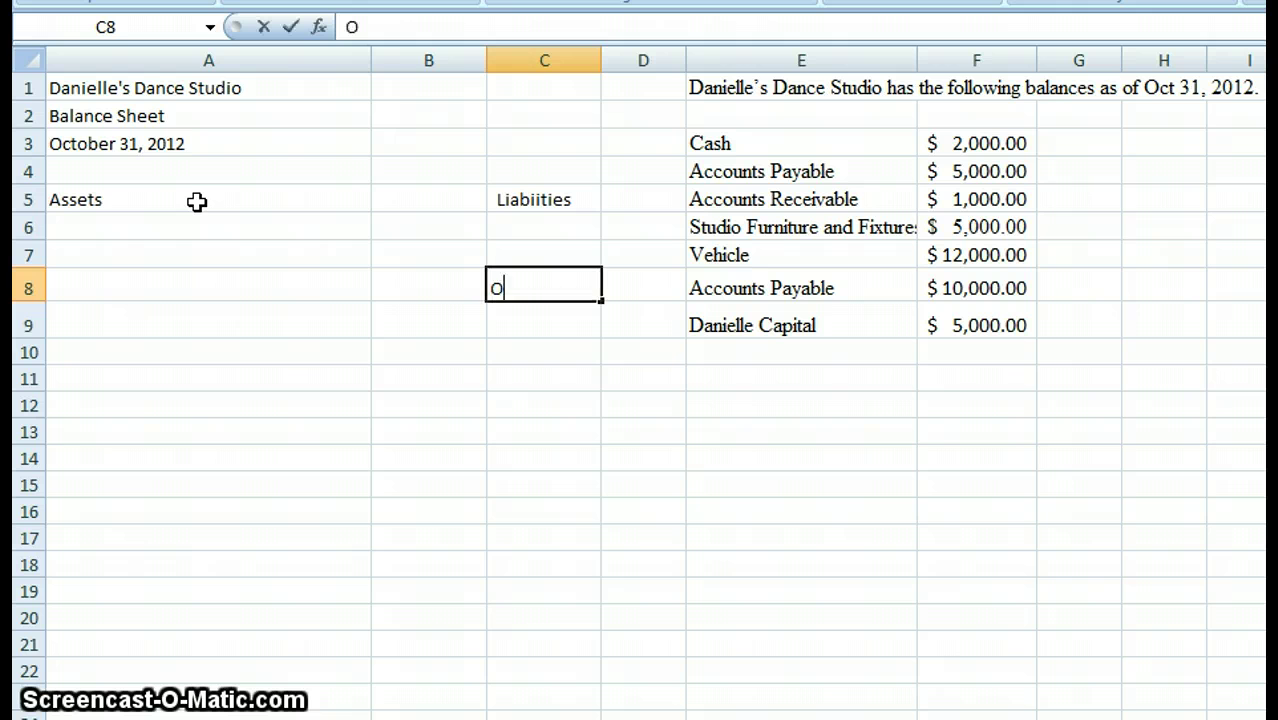
{"action": "type", "text": "wners"}
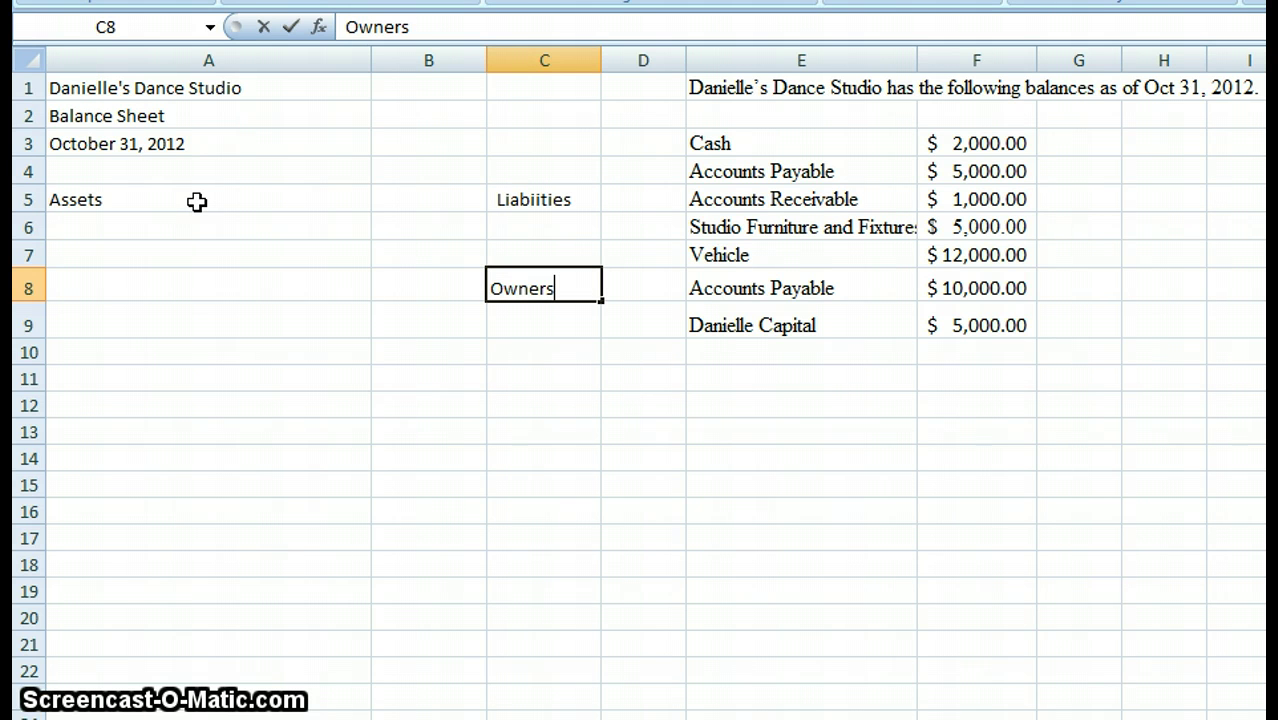
{"action": "type", "text": "'"}
{"action": "key", "text": "BackSpace"}
{"action": "key", "text": "BackSpace"}
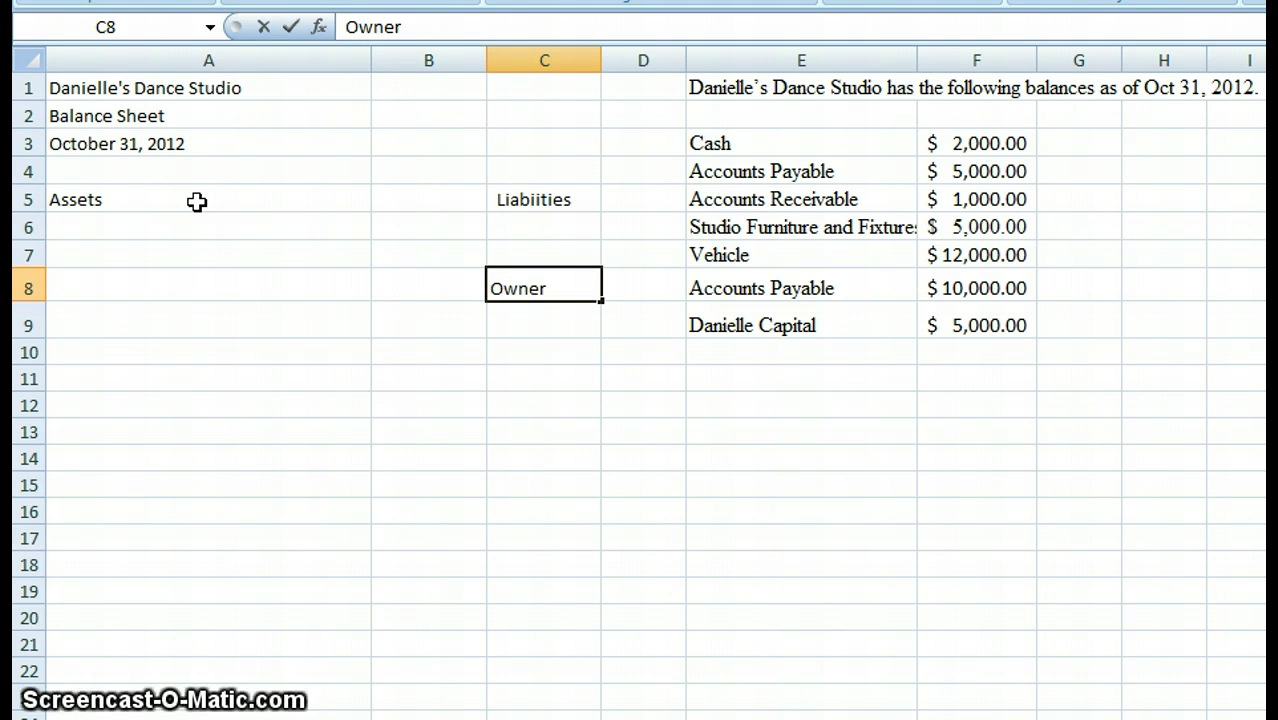
{"action": "type", "text": "'s Eqyi"}
{"action": "key", "text": "BackSpace"}
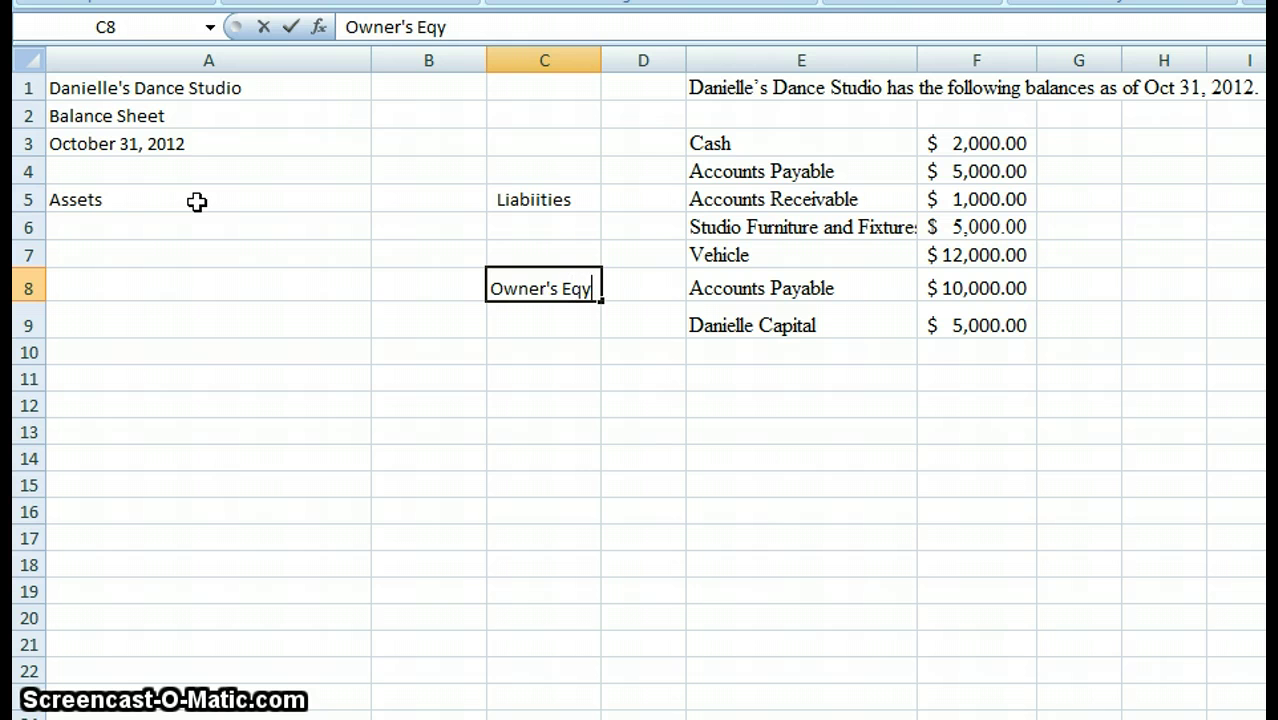
{"action": "key", "text": "BackSpace"}
{"action": "type", "text": "uity"}
{"action": "key", "text": "Return"}
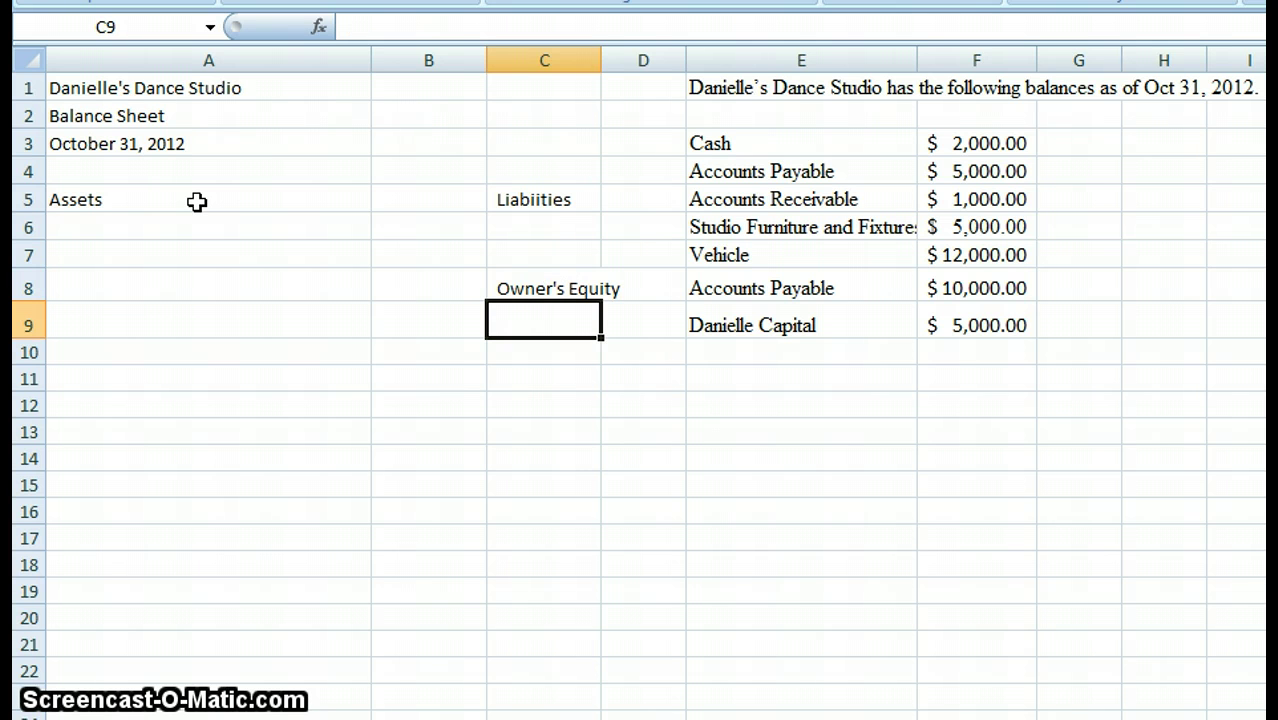
Step: Clear the liabilities and owner's equity headings from cells C5:C8
{"action": "left_click_drag", "start_coordinate": [566, 203], "coordinate": [556, 290]}
{"action": "key", "text": "Delete"}
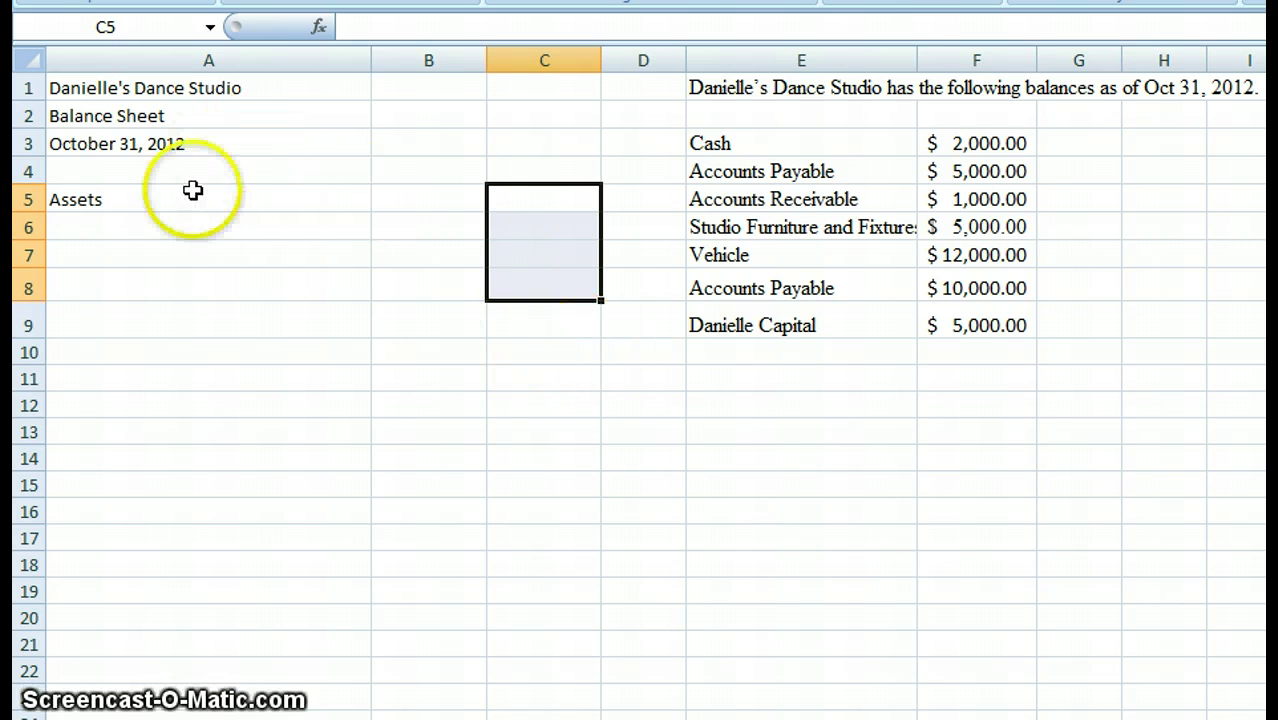
{"action": "left_click", "coordinate": [162, 230]}
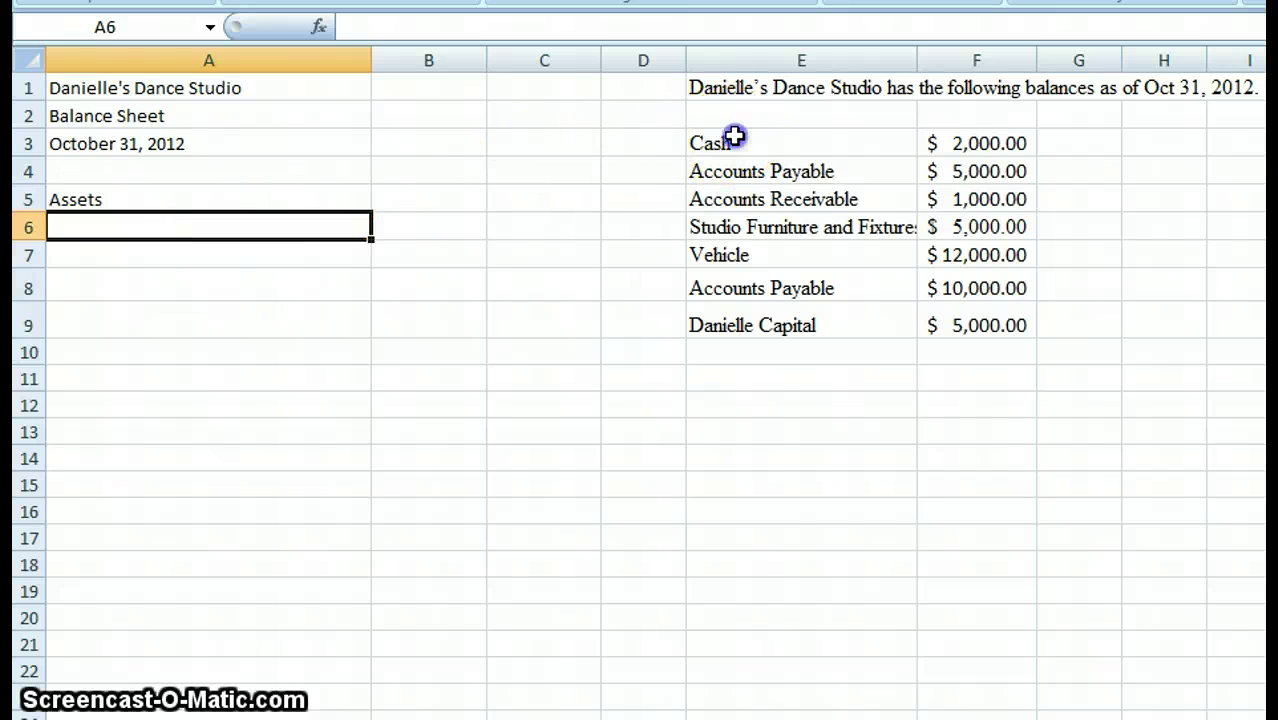
Step: Replace the second Accounts Payable label, in cell E8 of the balance list, with Notes Payable
{"action": "left_click_drag", "start_coordinate": [735, 137], "coordinate": [999, 326]}
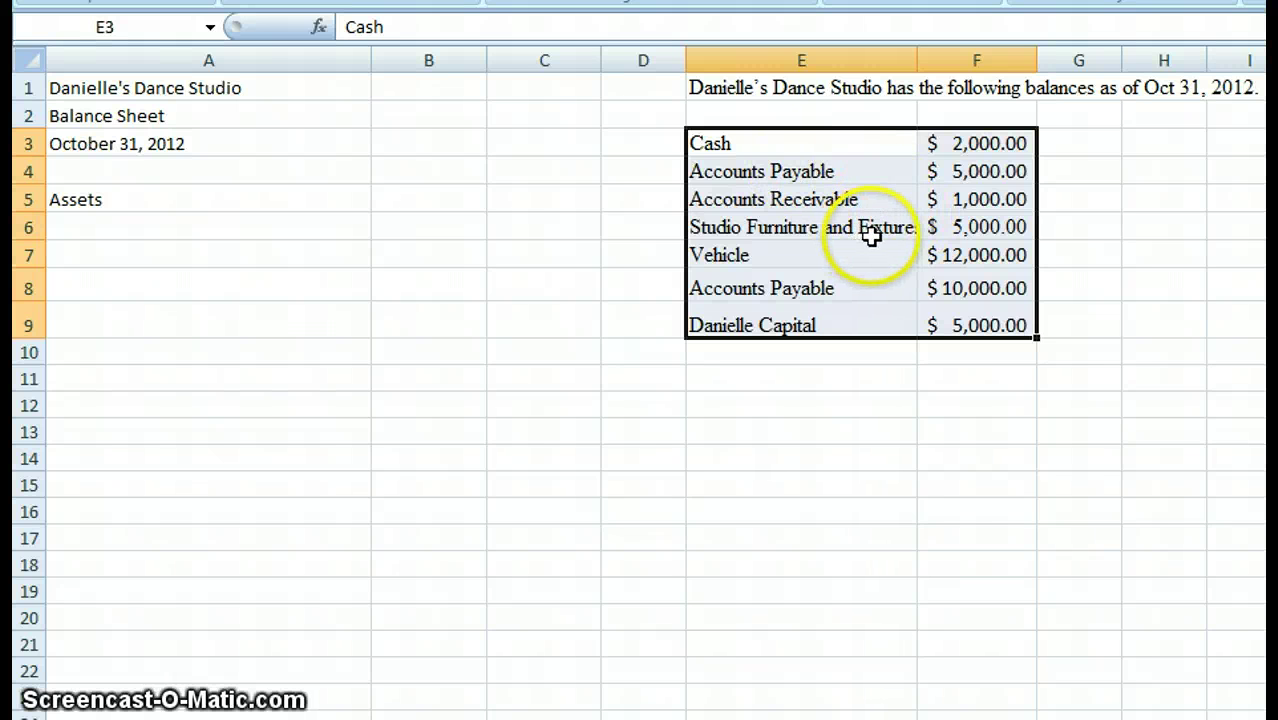
{"action": "left_click", "coordinate": [763, 288]}
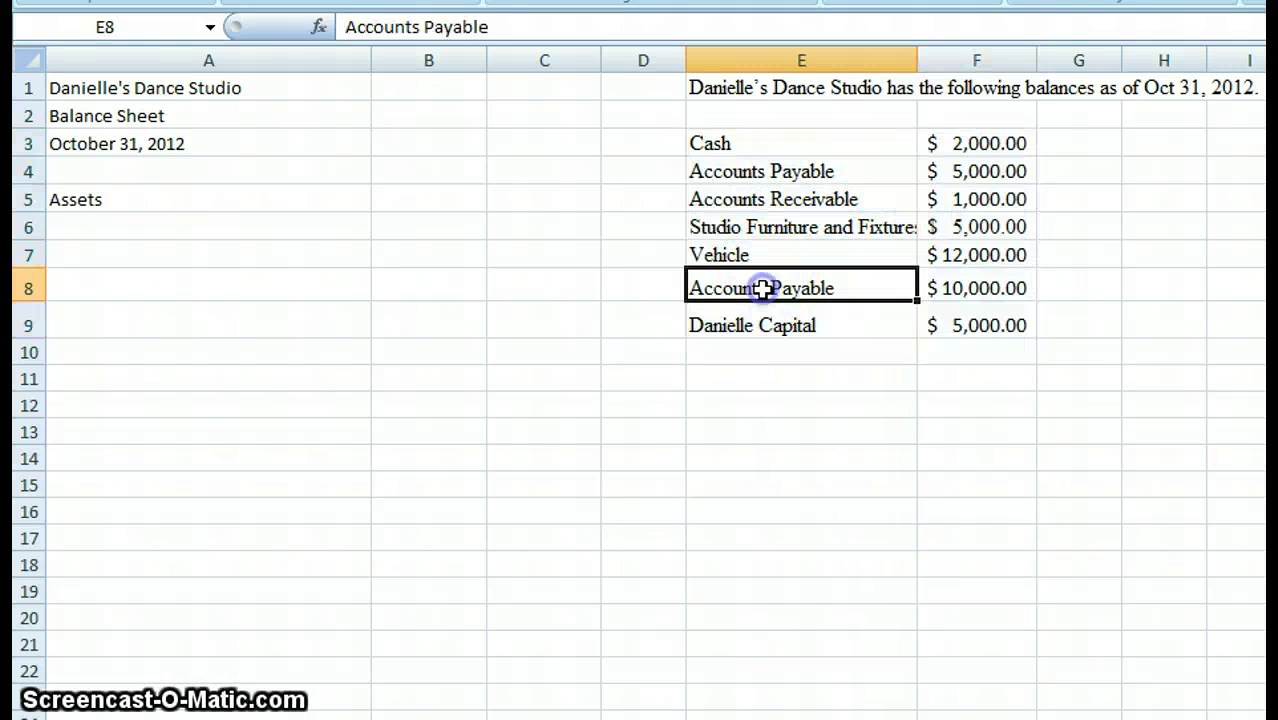
{"action": "type", "text": "Notes "}
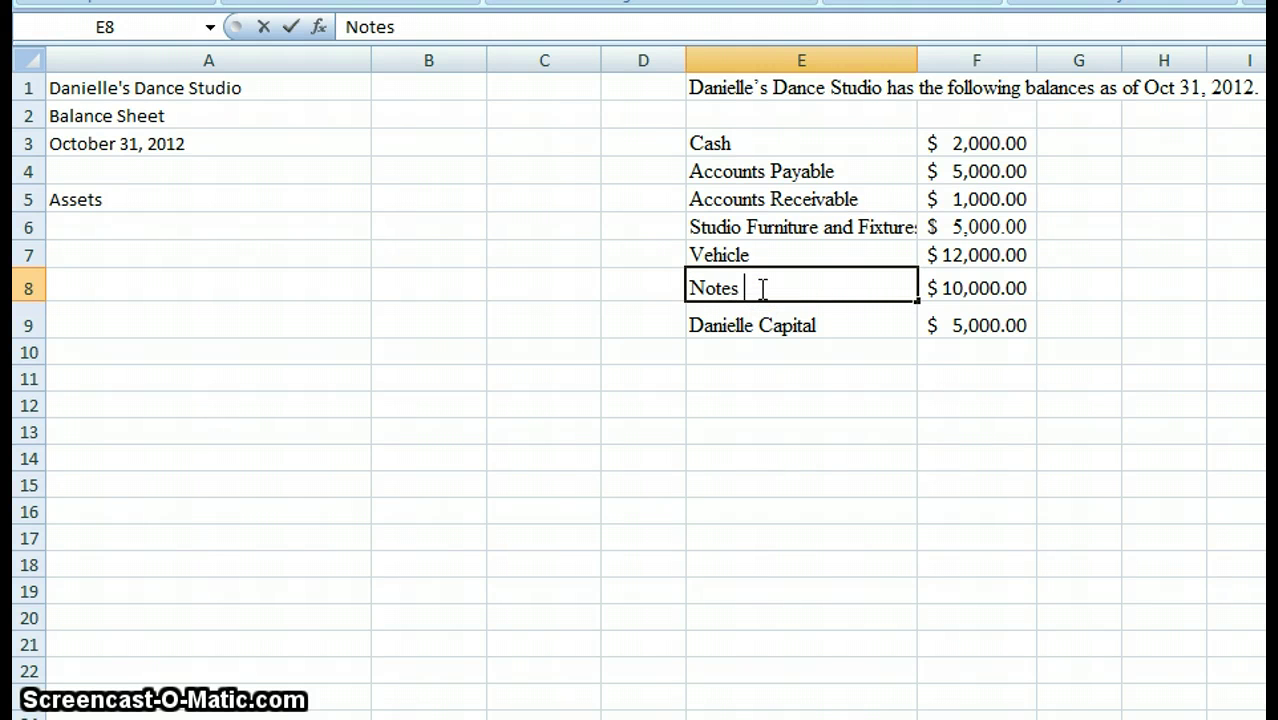
{"action": "type", "text": "Payable"}
{"action": "key", "text": "Return"}
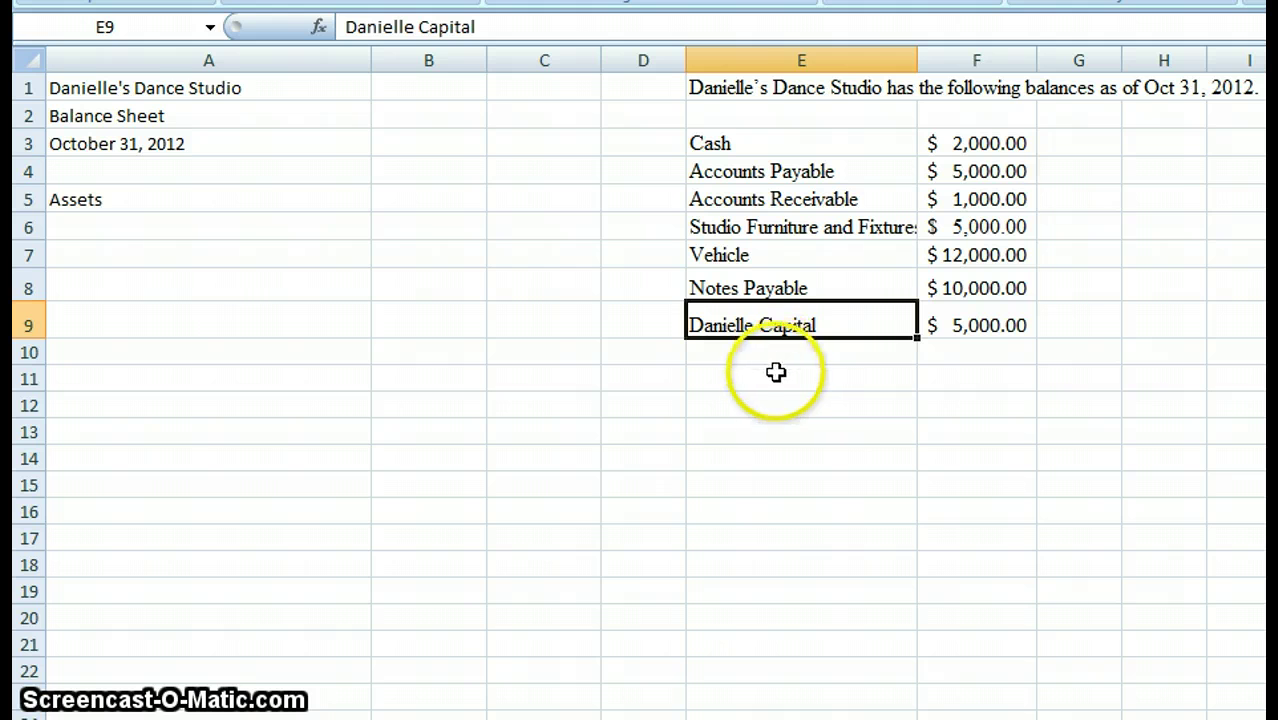
Step: Classify the listed accounts in cells D3:D9 with the codes A, L, A, A, A, L and OE
{"action": "left_click", "coordinate": [645, 143]}
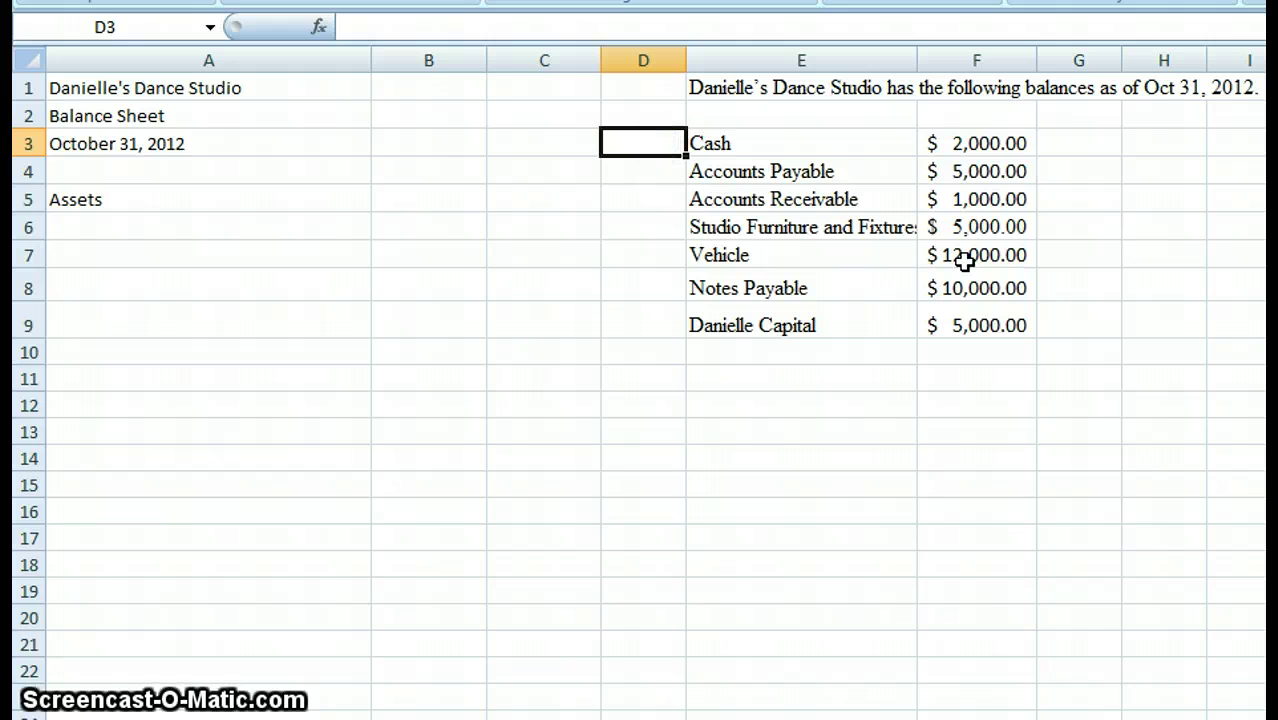
{"action": "type", "text": "A"}
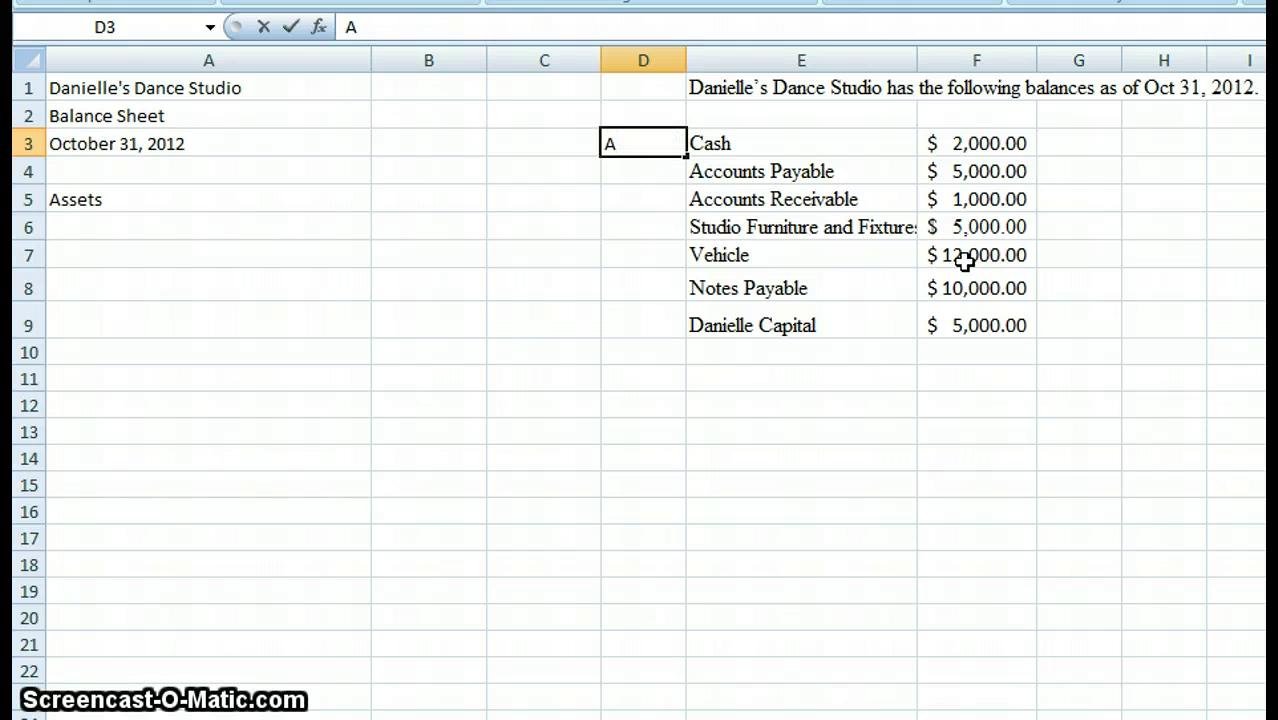
{"action": "key", "text": "Return"}
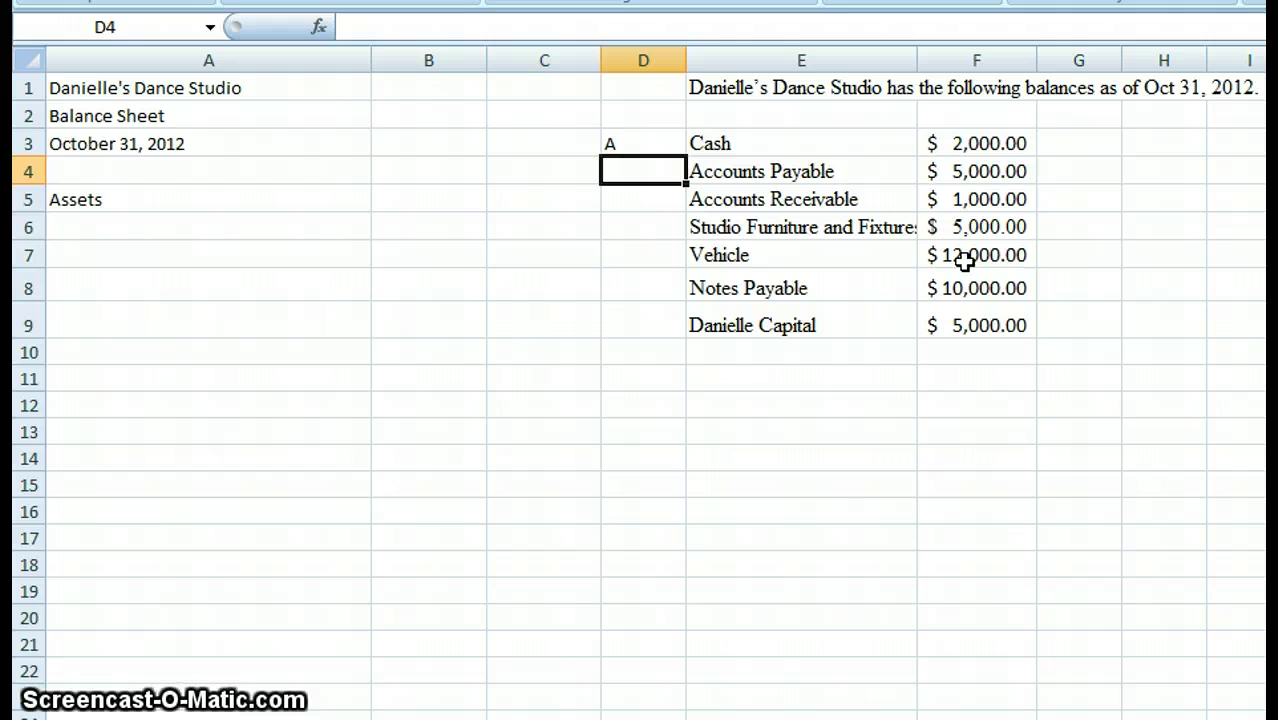
{"action": "type", "text": "L"}
{"action": "key", "text": "Return"}
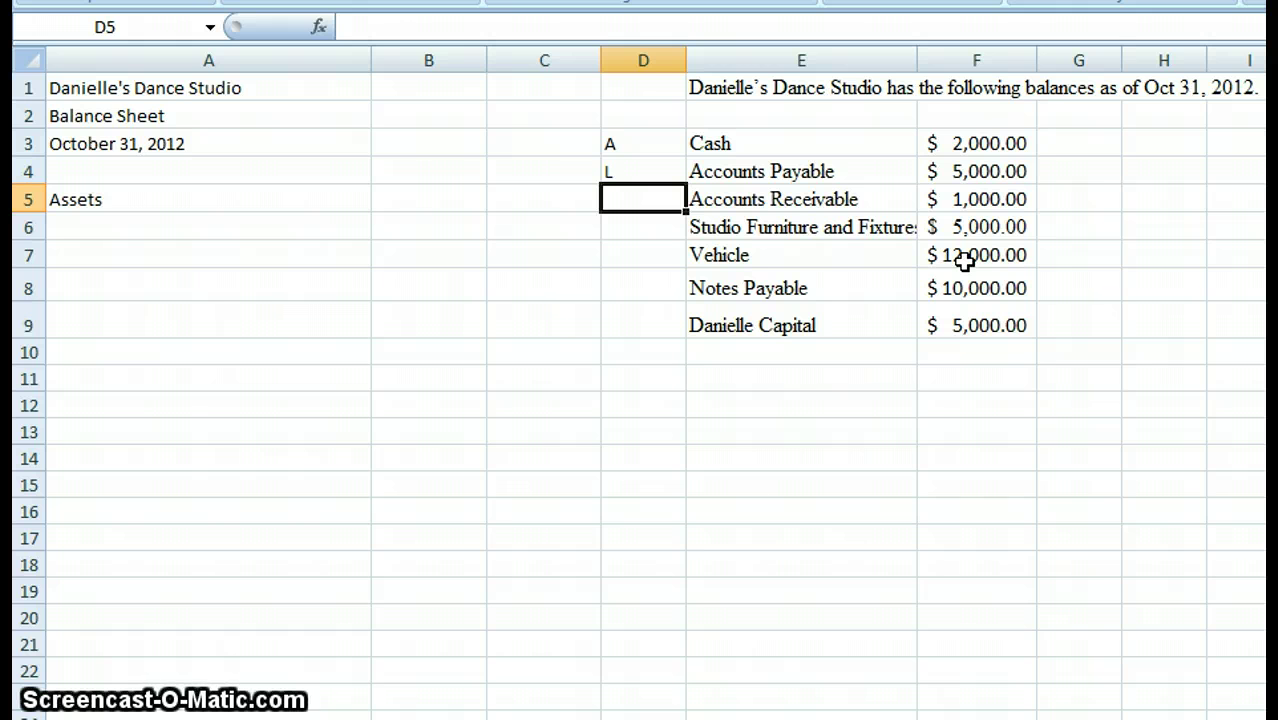
{"action": "type", "text": "A"}
{"action": "key", "text": "Return"}
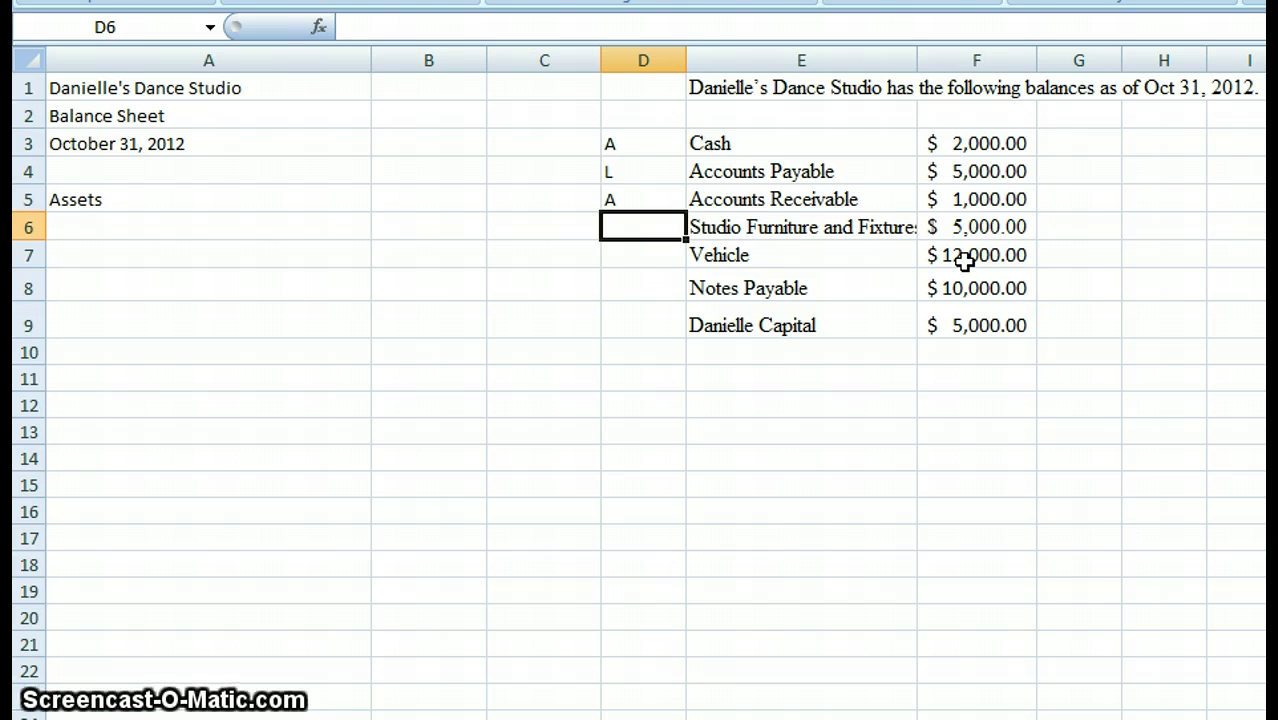
{"action": "type", "text": "A"}
{"action": "key", "text": "Return"}
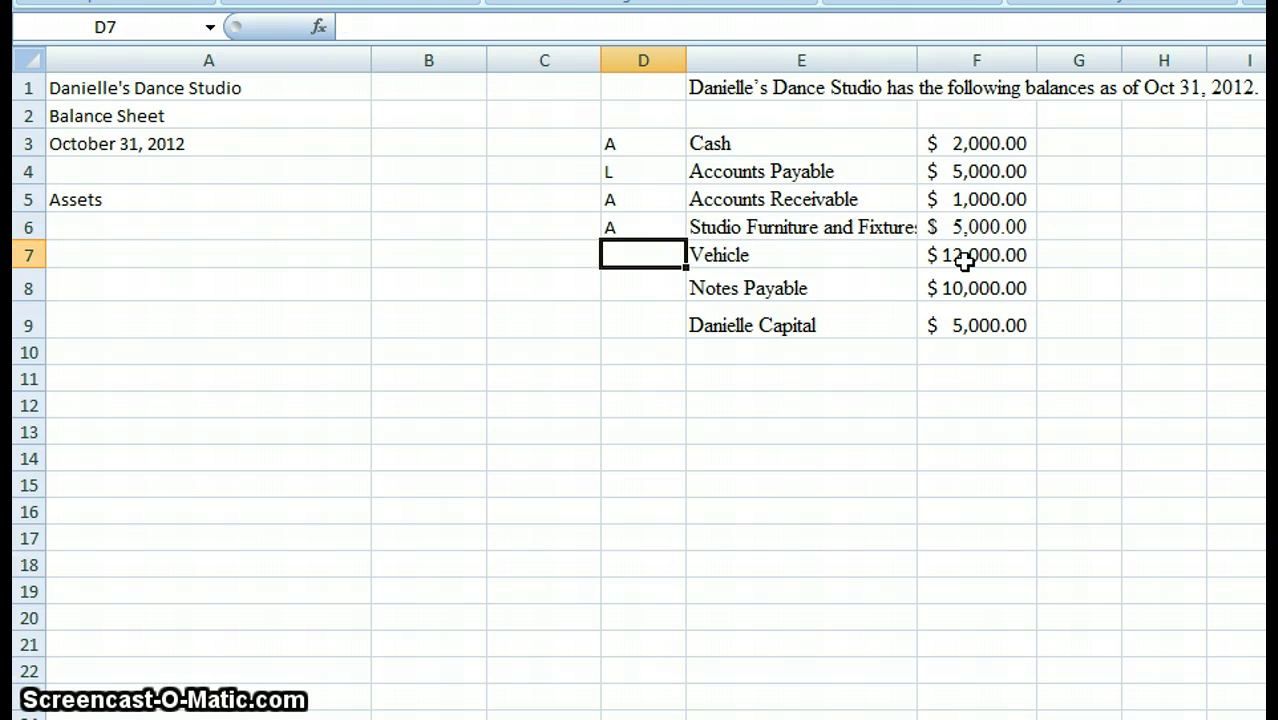
{"action": "type", "text": "A"}
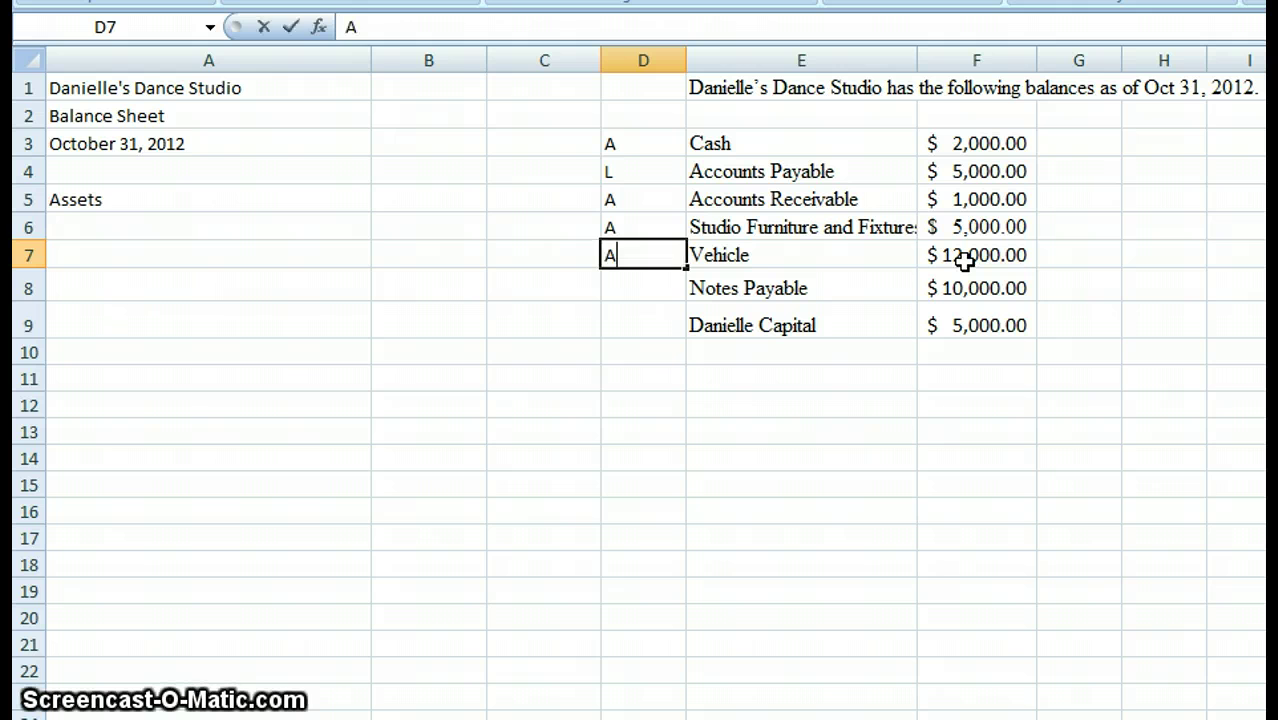
{"action": "key", "text": "Return"}
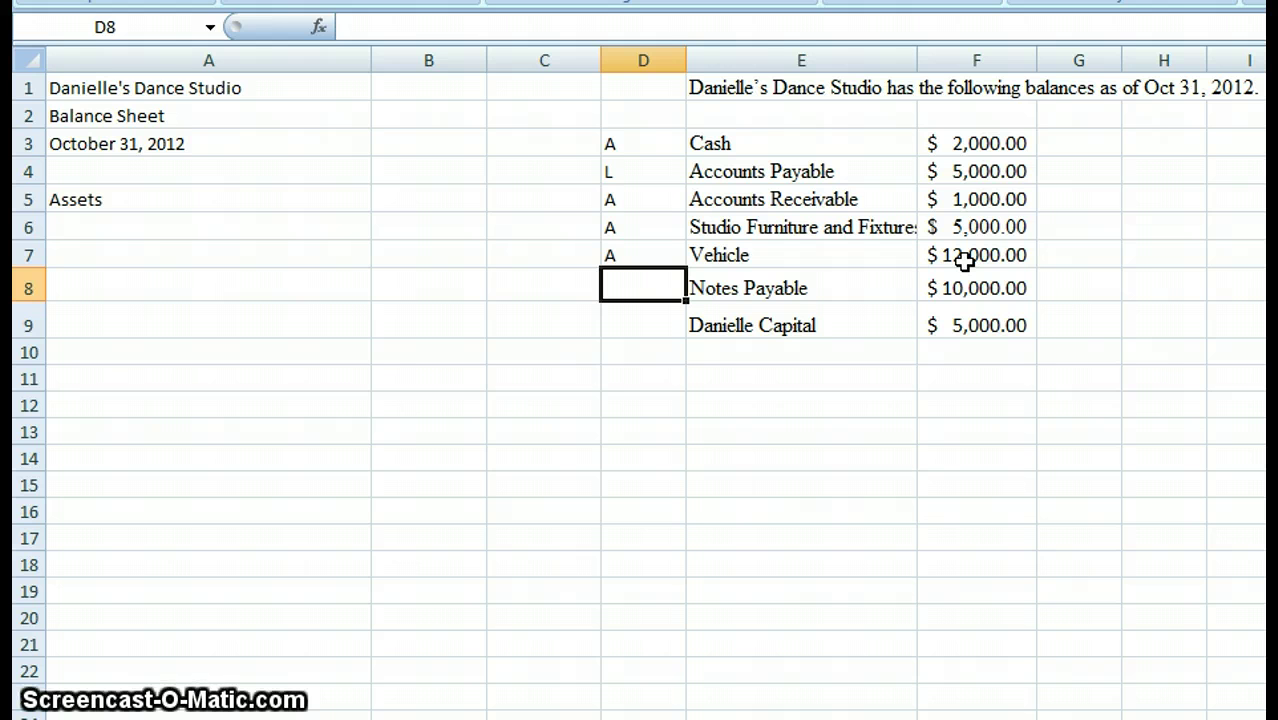
{"action": "type", "text": "L"}
{"action": "key", "text": "Return"}
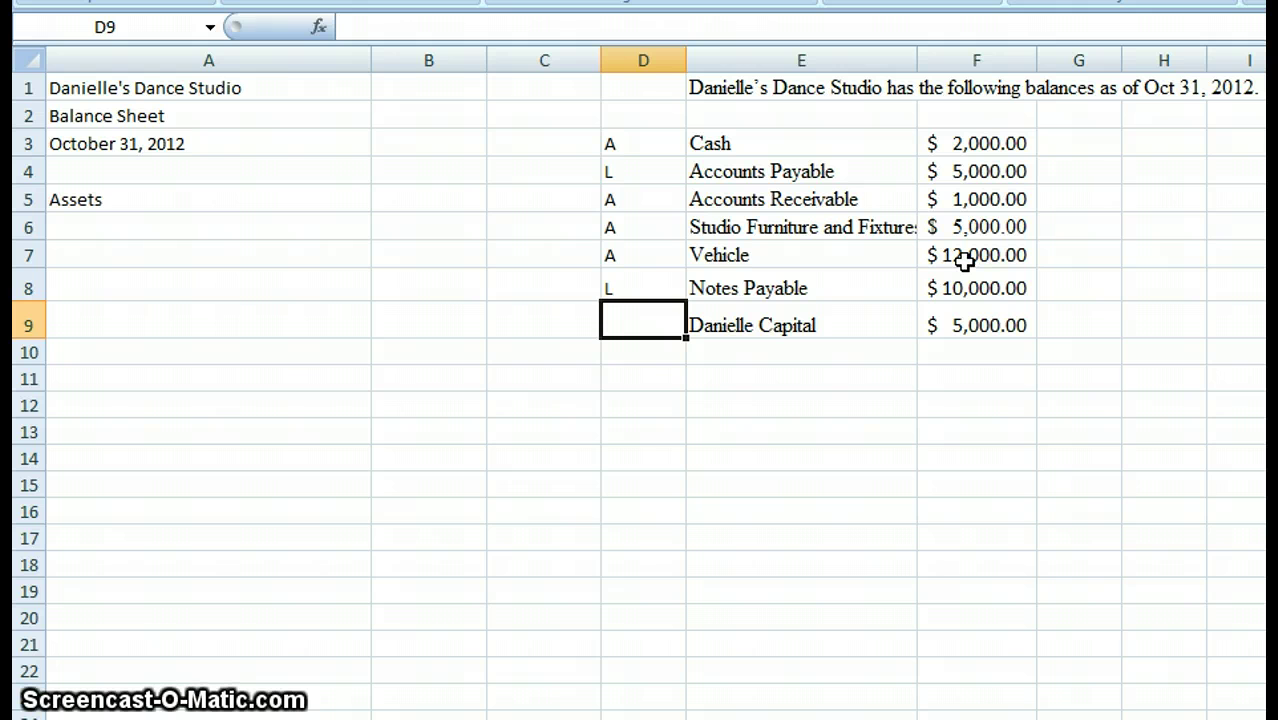
{"action": "type", "text": "OE"}
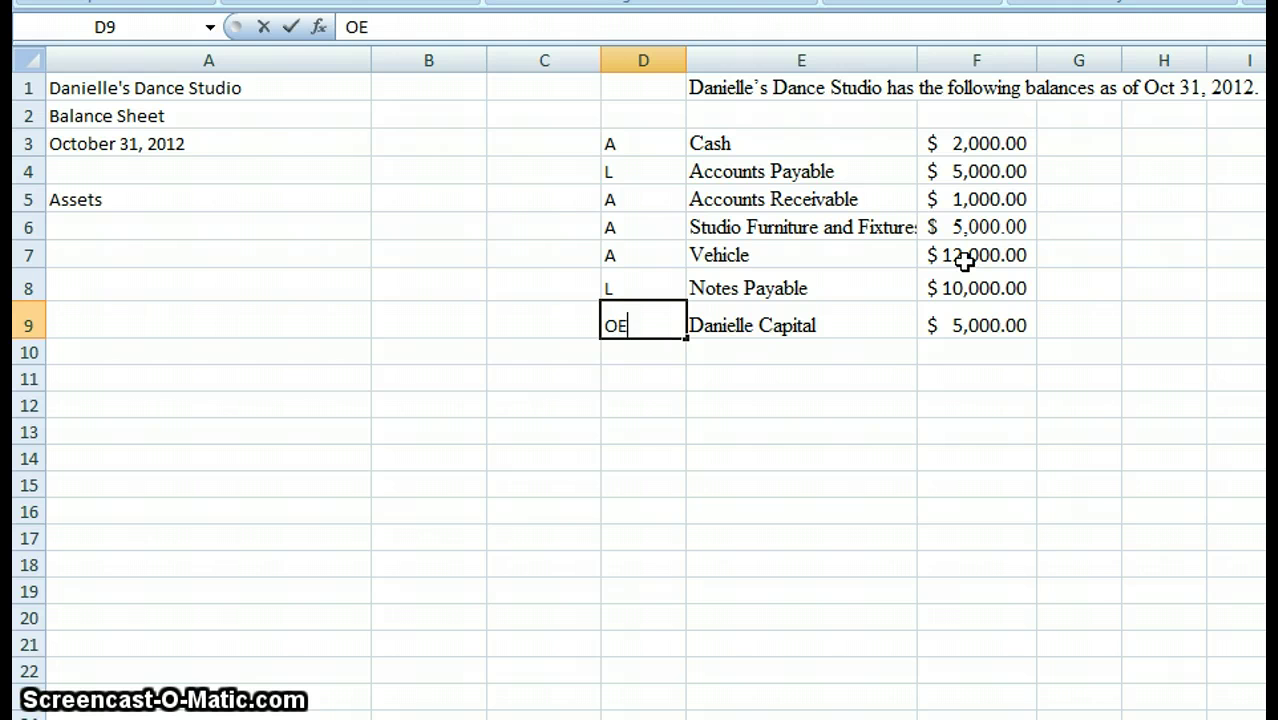
{"action": "key", "text": "Return"}
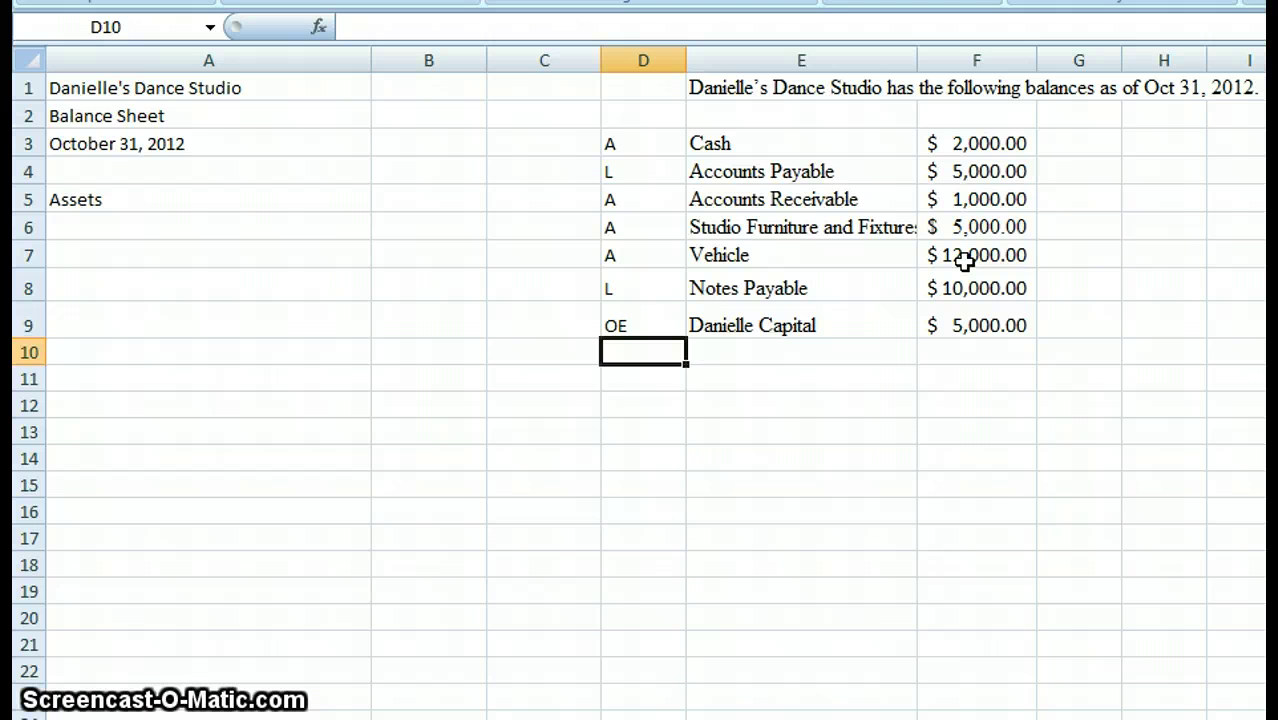
Step: Enter Cash in cell A6 under Assets with the amount 2000 in cell B6
{"action": "left_click", "coordinate": [318, 232]}
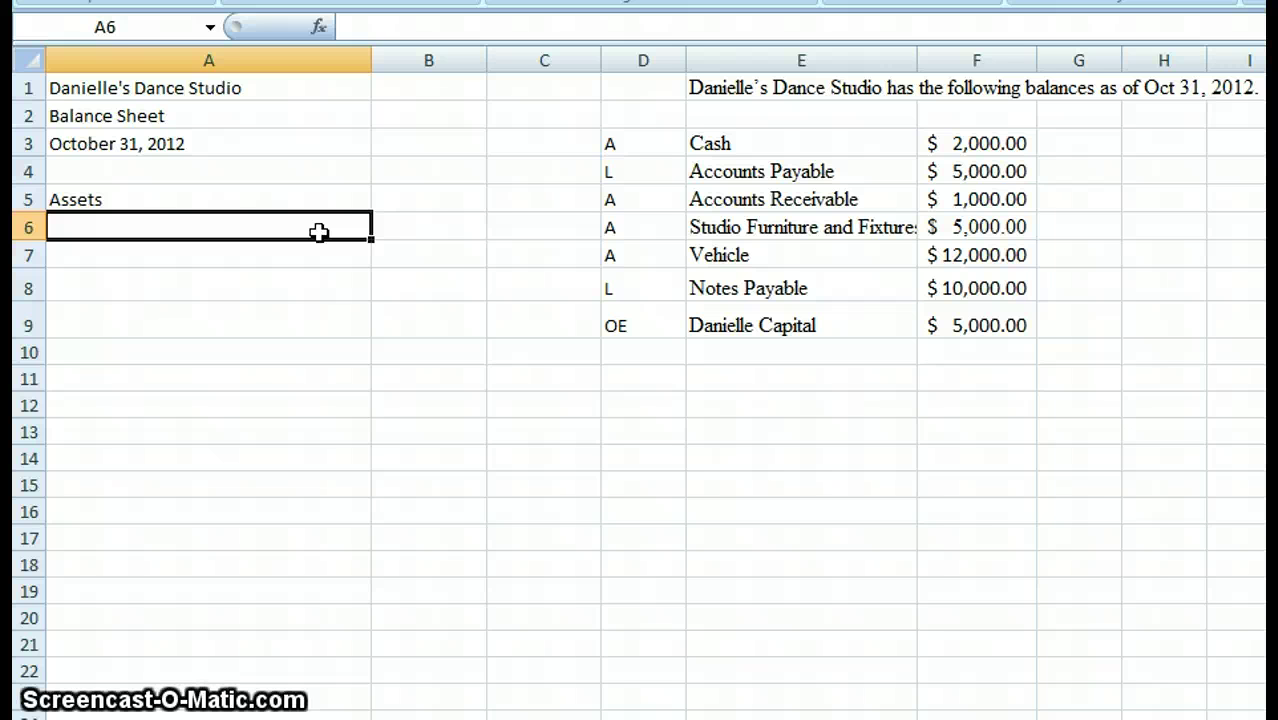
{"action": "type", "text": "CAsh"}
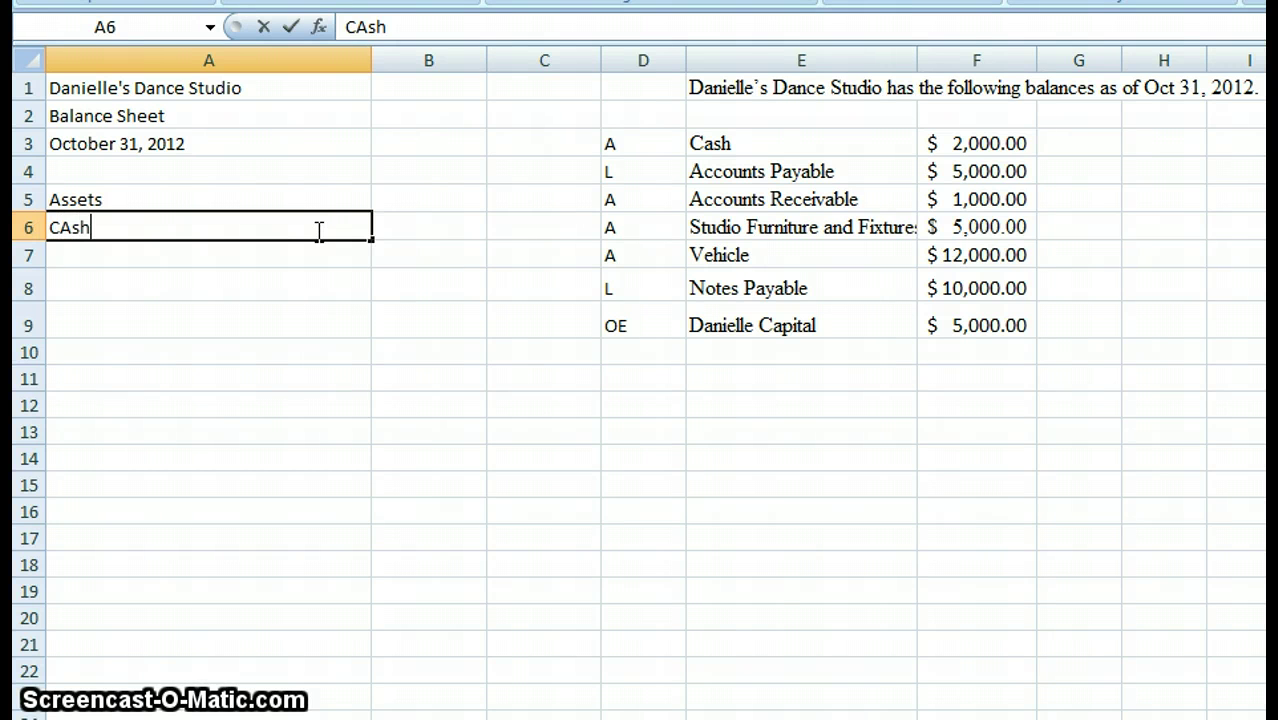
{"action": "key", "text": "BackSpace"}
{"action": "key", "text": "BackSpace"}
{"action": "key", "text": "BackSpace"}
{"action": "type", "text": "ash"}
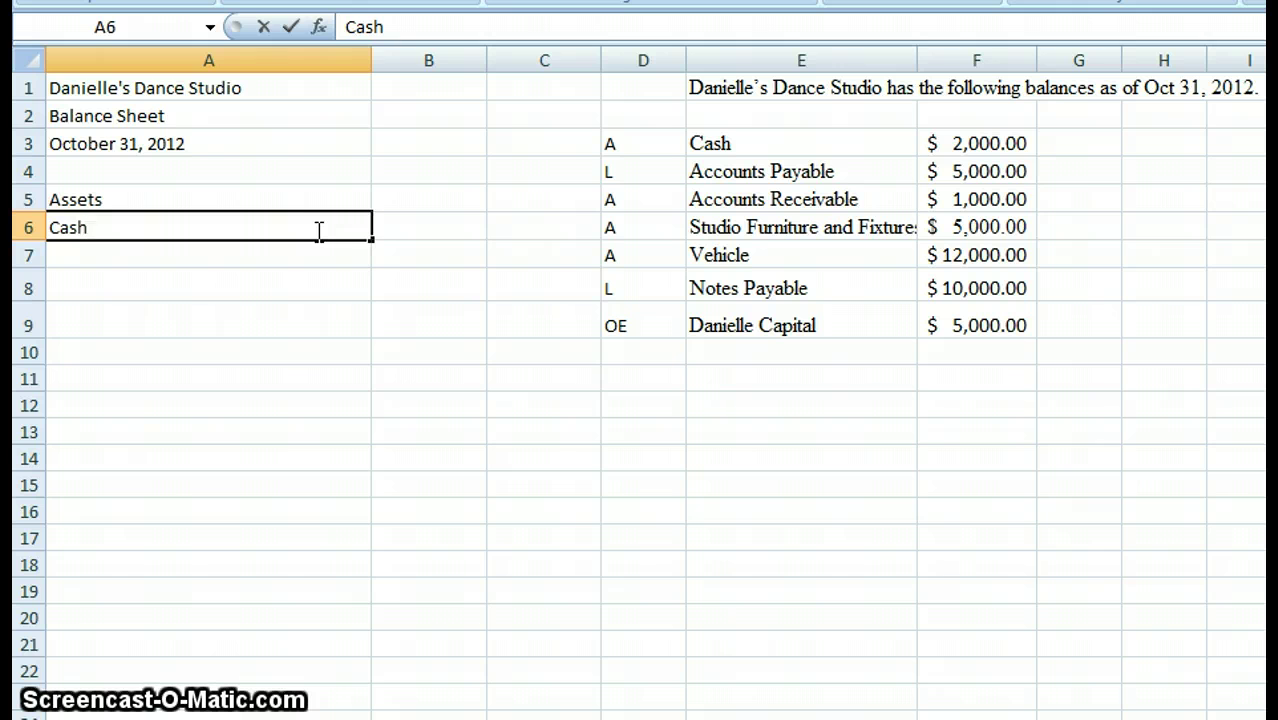
{"action": "key", "text": "Tab"}
{"action": "type", "text": "2000"}
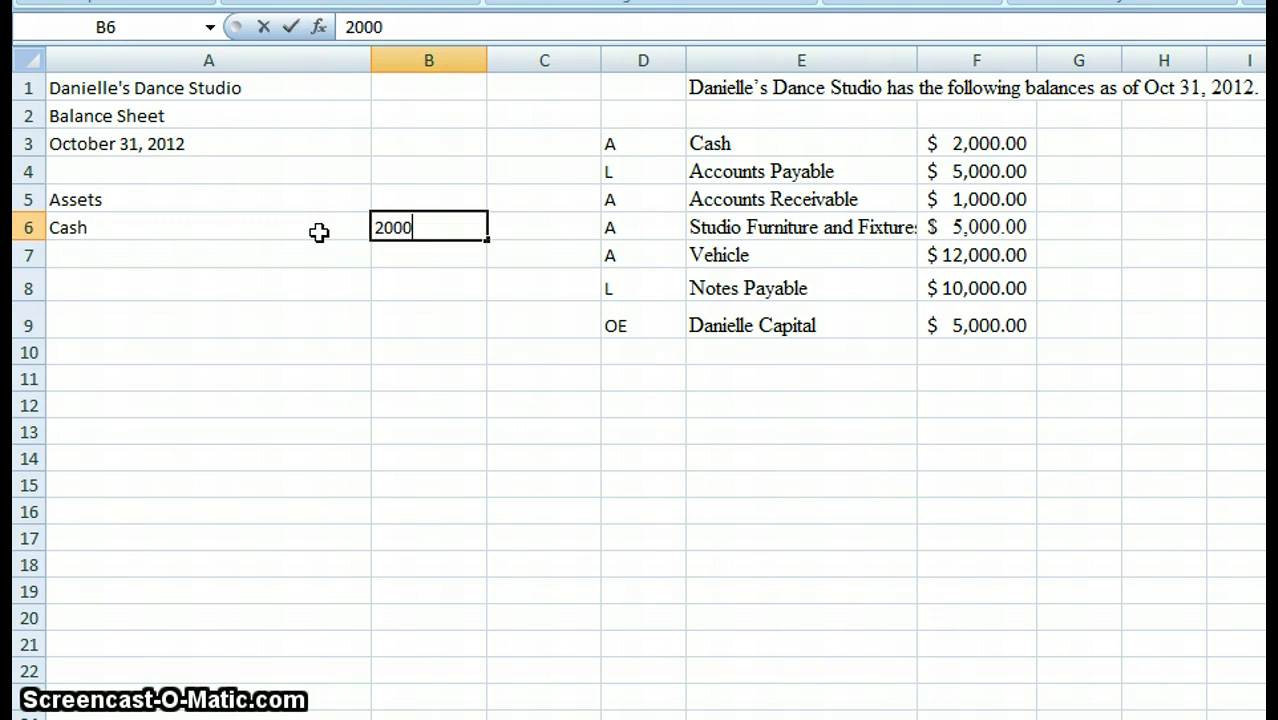
{"action": "key", "text": "Return"}
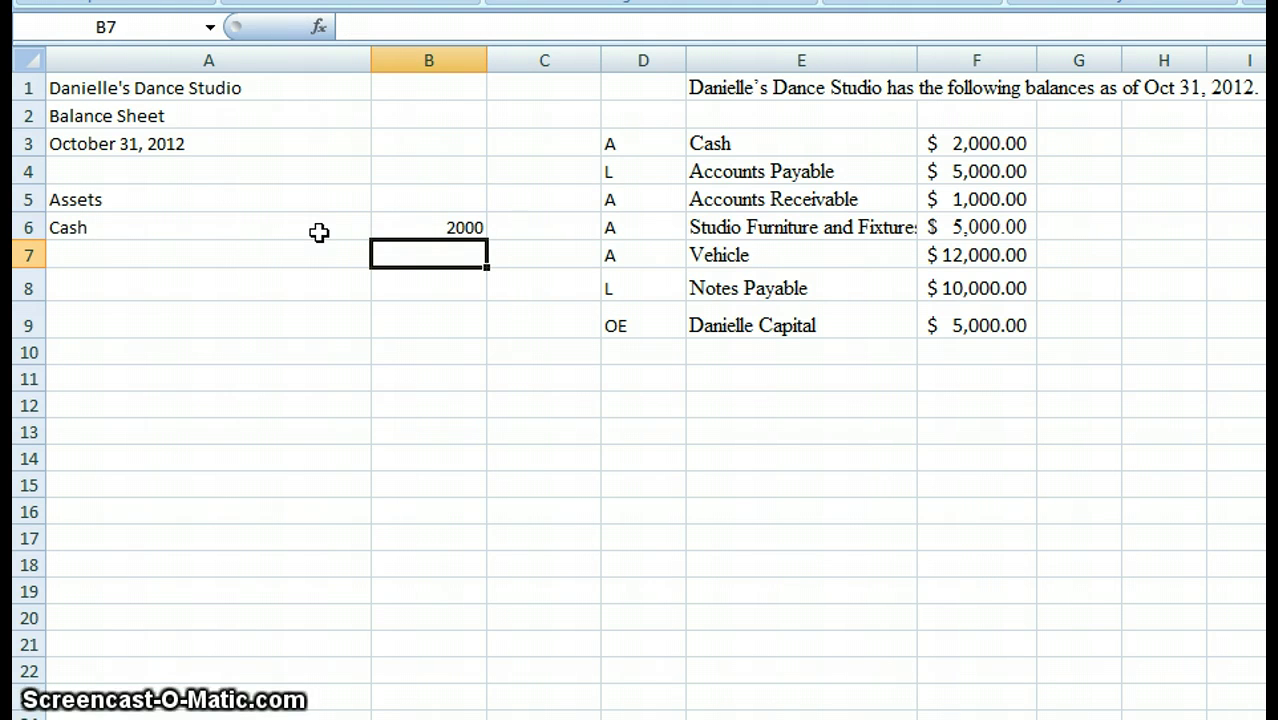
Step: Enter Accounts Receivable in cell A7 with the amount 1000 in cell B7
{"action": "key", "text": "Left"}
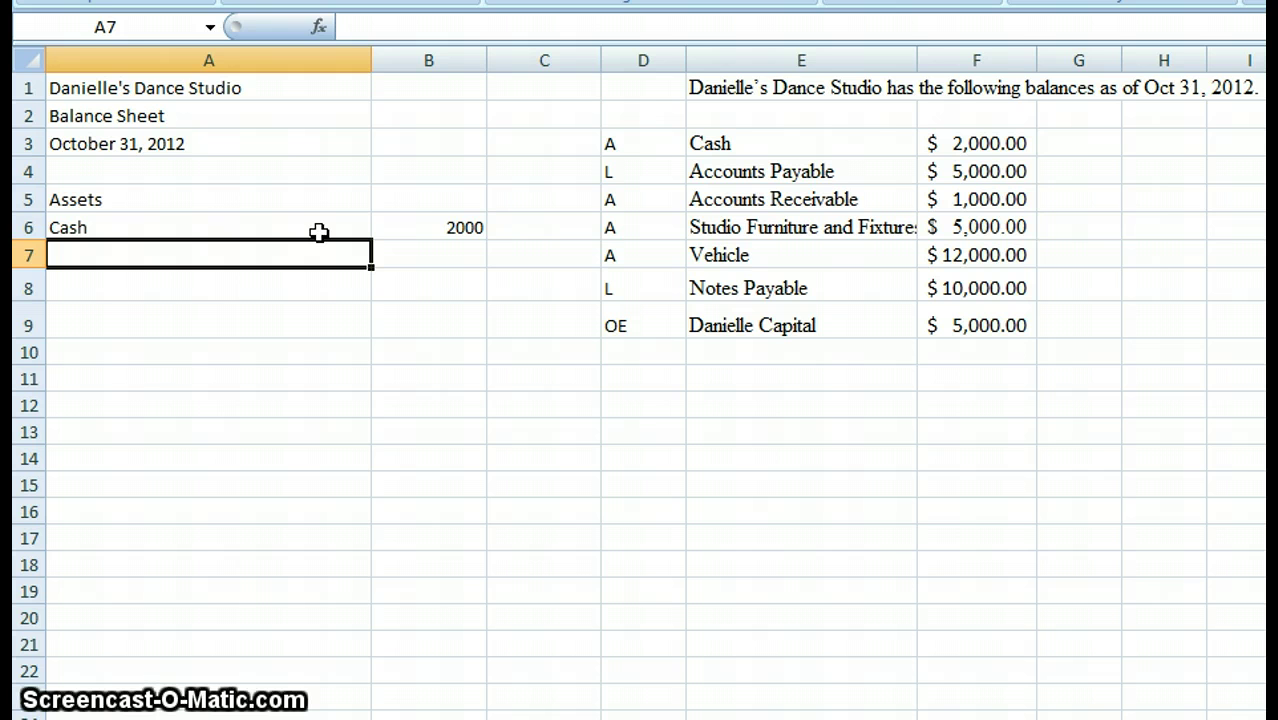
{"action": "type", "text": "A"}
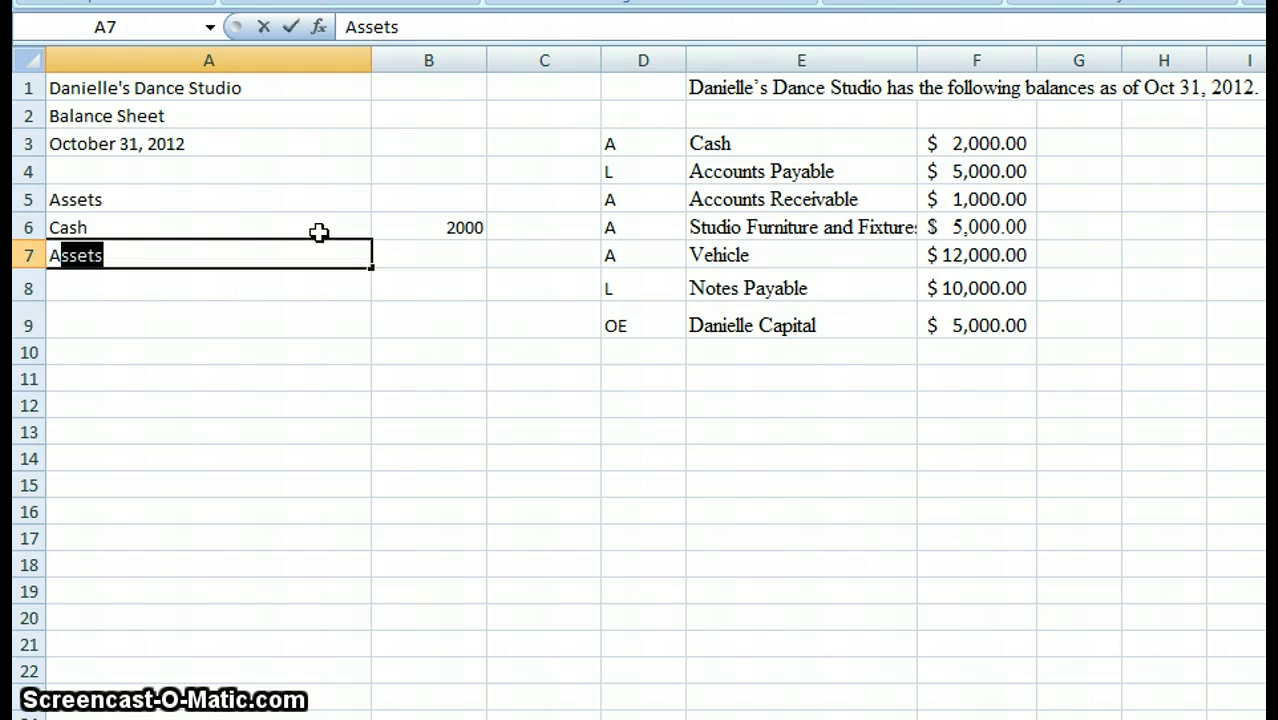
{"action": "type", "text": "ccounts Re"}
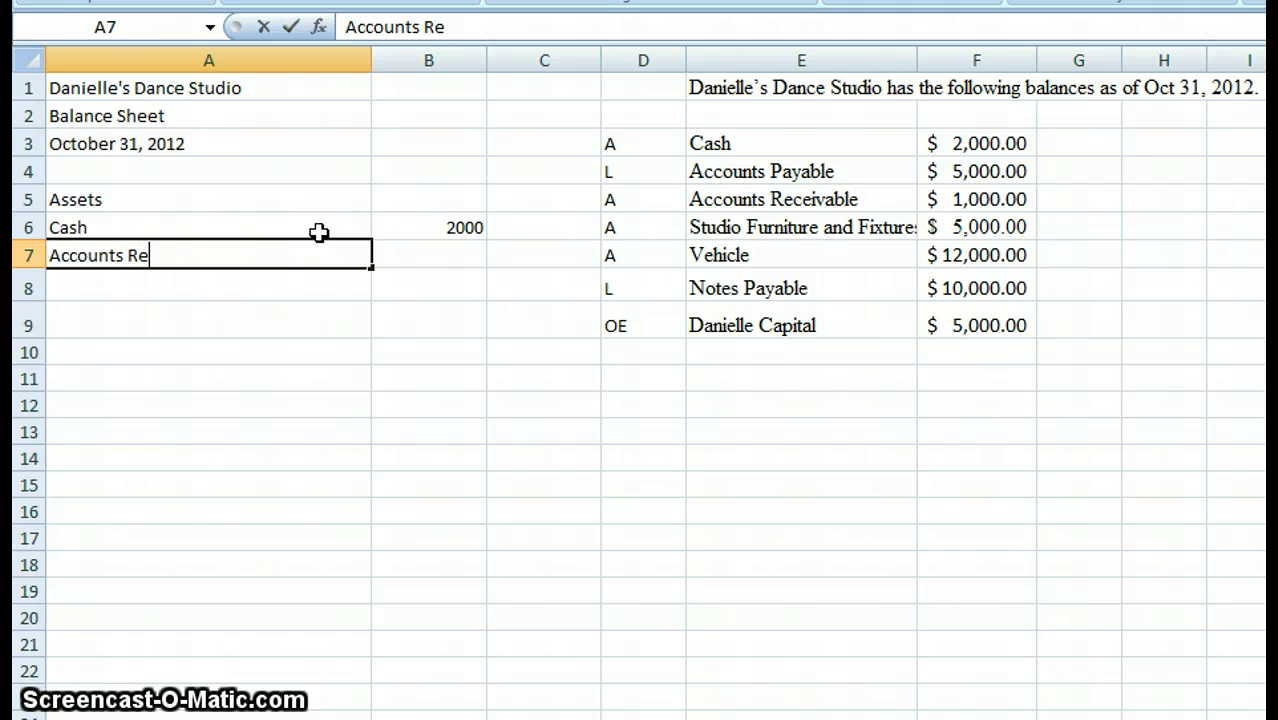
{"action": "type", "text": "ceib"}
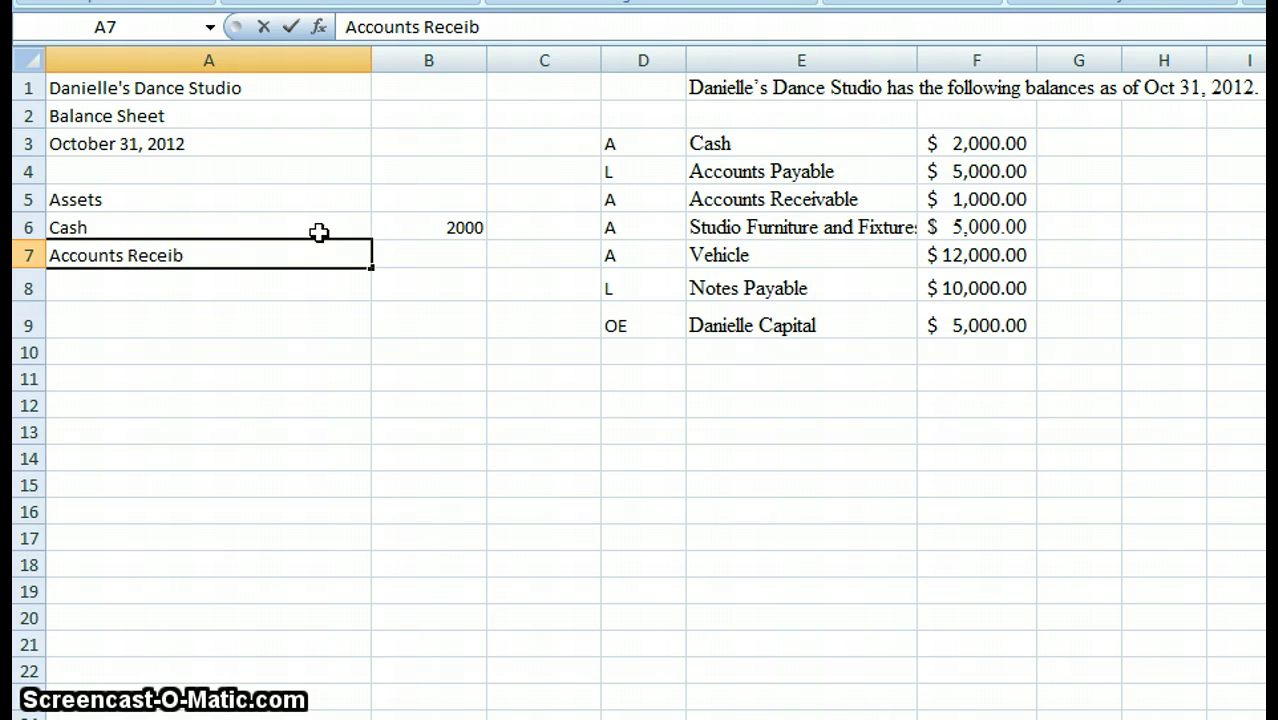
{"action": "key", "text": "BackSpace"}
{"action": "type", "text": "vable"}
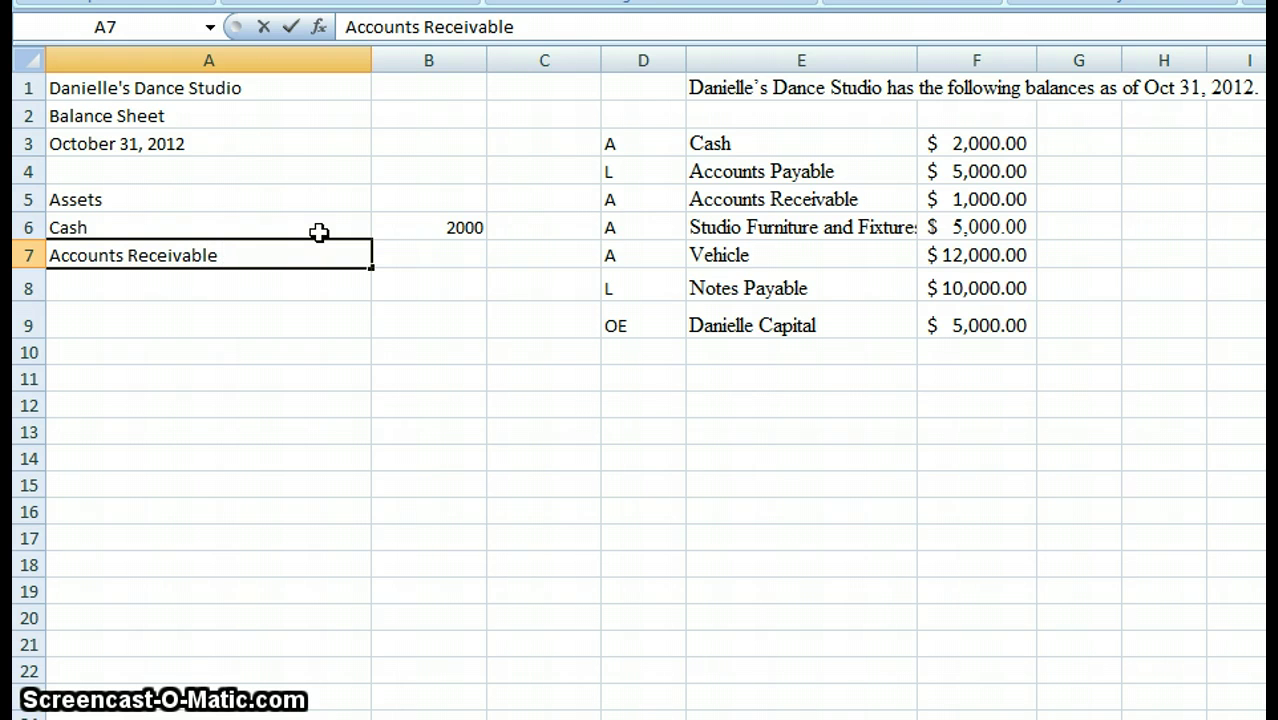
{"action": "key", "text": "Tab"}
{"action": "type", "text": "100"}
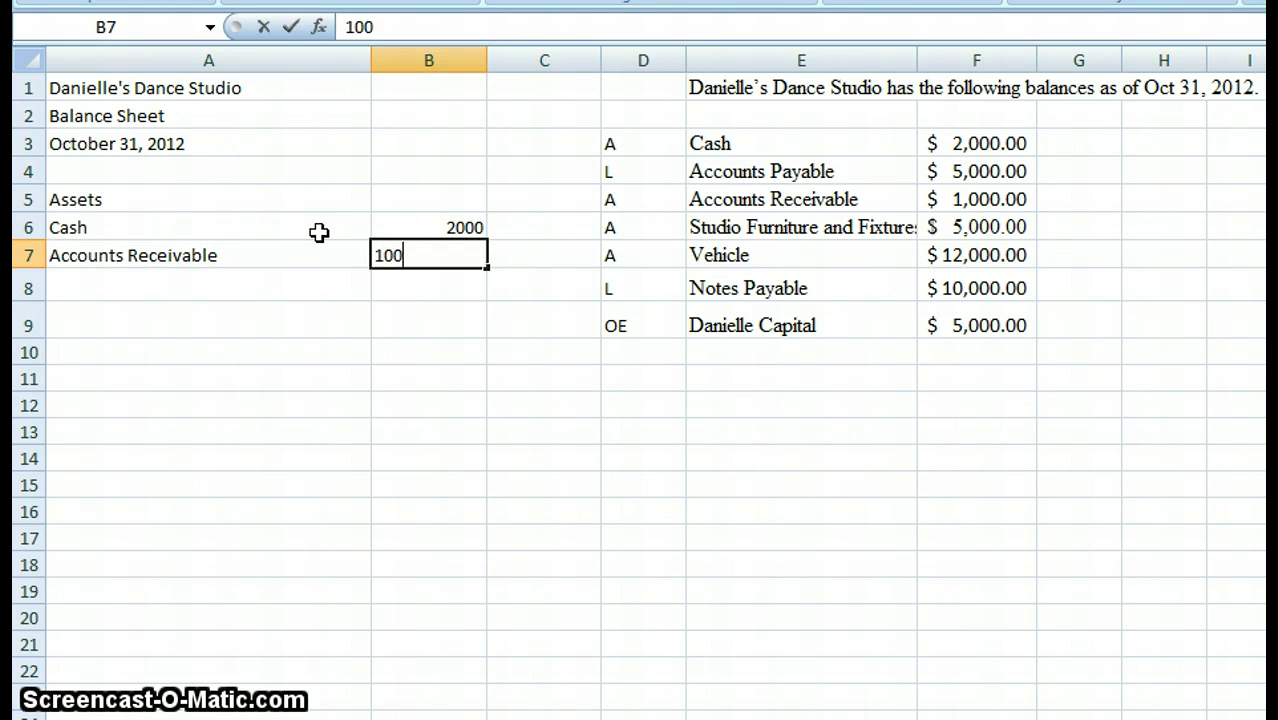
{"action": "key", "text": "Return"}
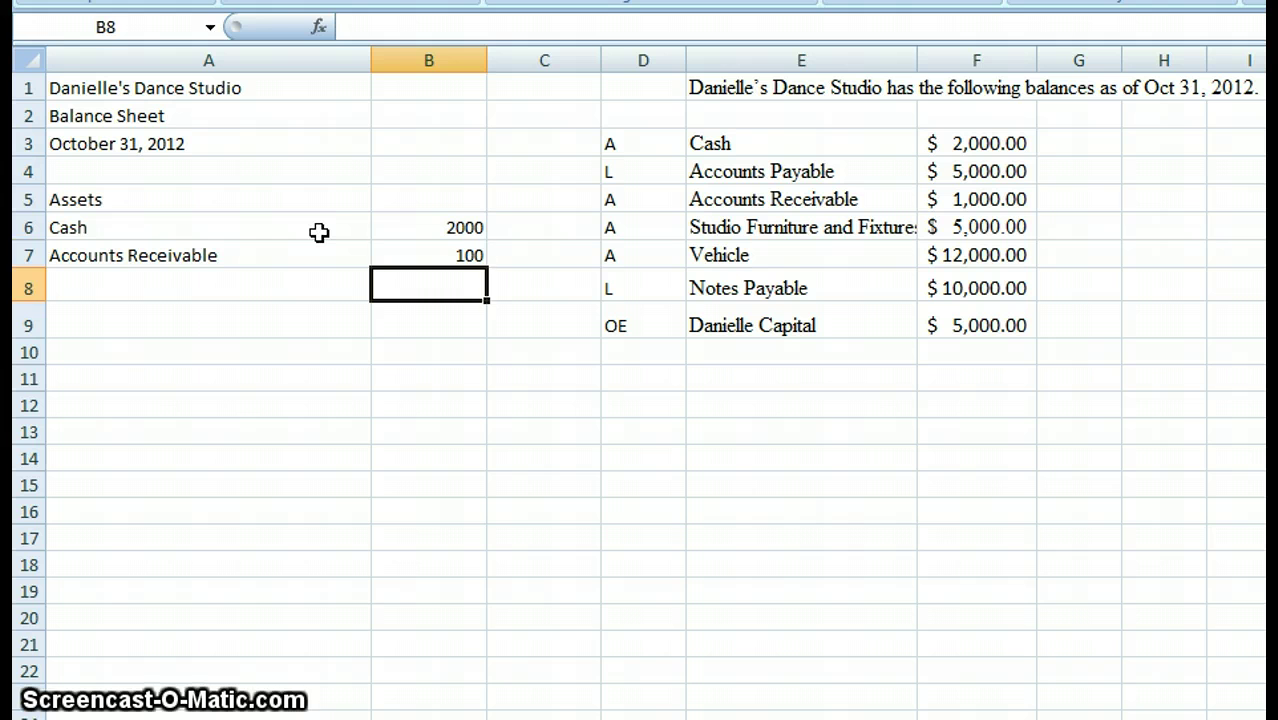
{"action": "key", "text": "Up"}
{"action": "key", "text": "F2"}
{"action": "key", "text": "BackSpace"}
{"action": "type", "text": "00"}
{"action": "key", "text": "Return"}
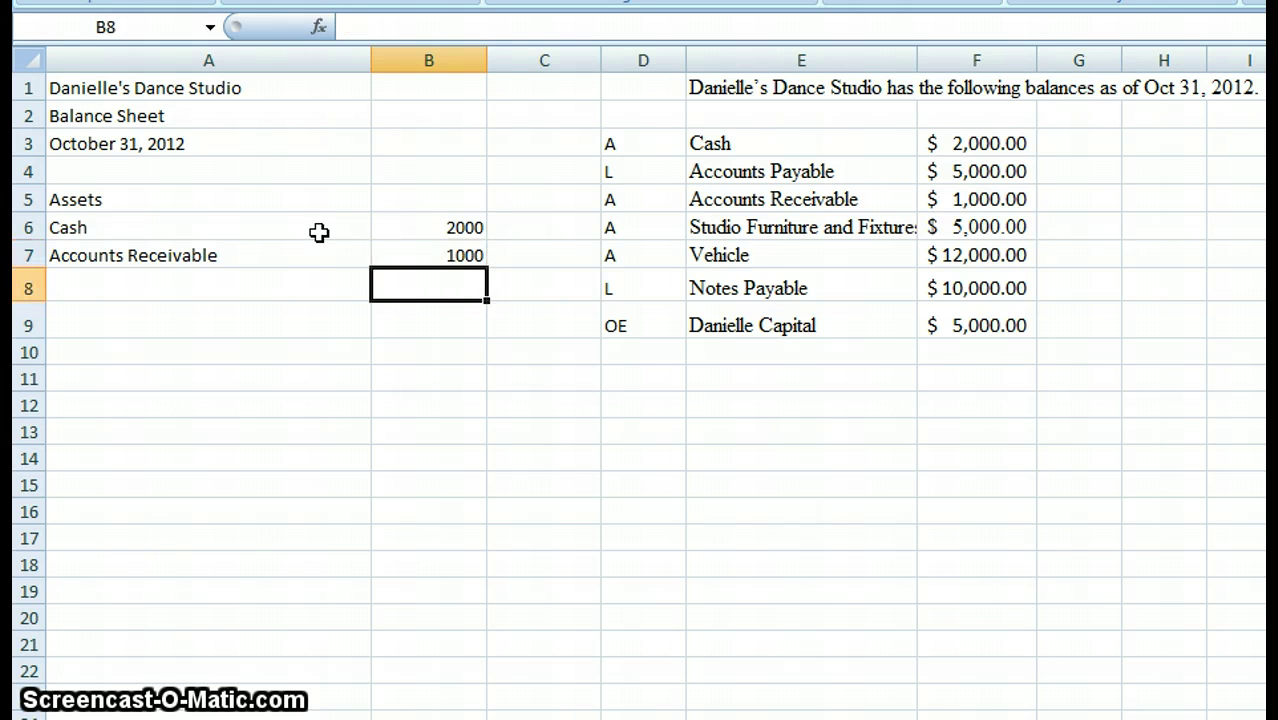
Step: Enter Studio Furniture and Fixtures in cell A8 under Assets with the amount 5000 in cell B8
{"action": "key", "text": "Left"}
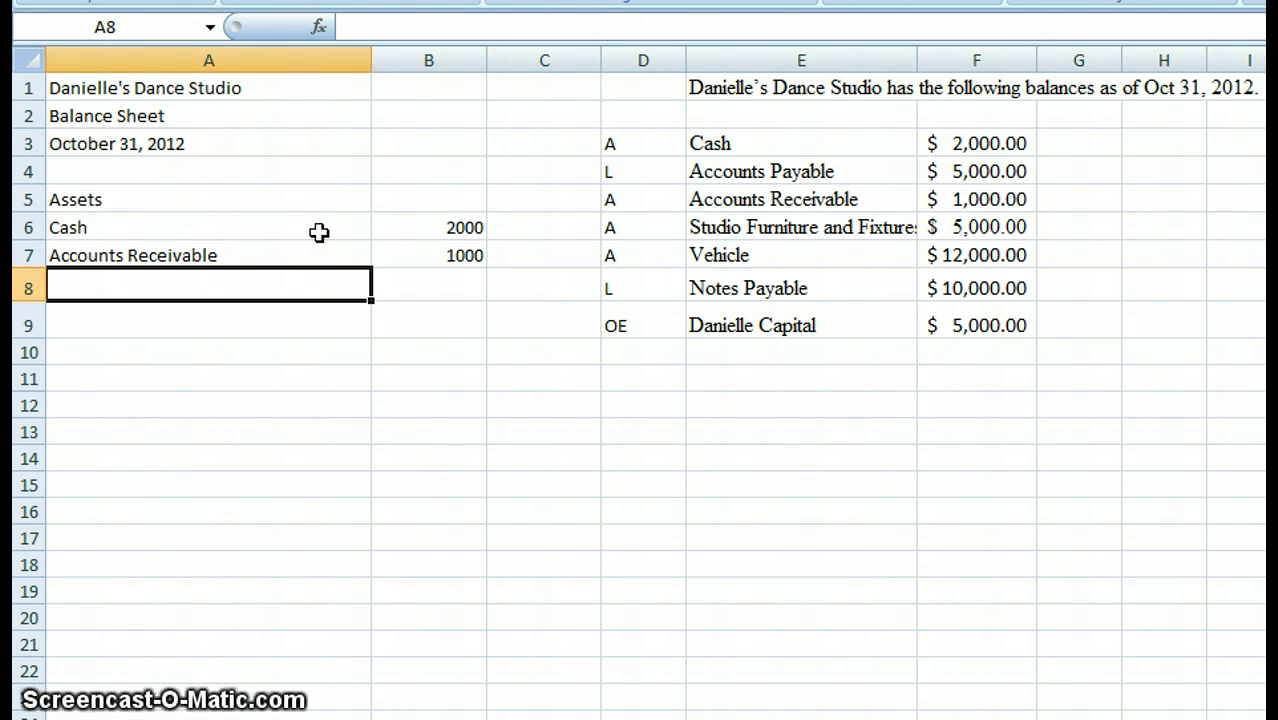
{"action": "type", "text": "Studio"}
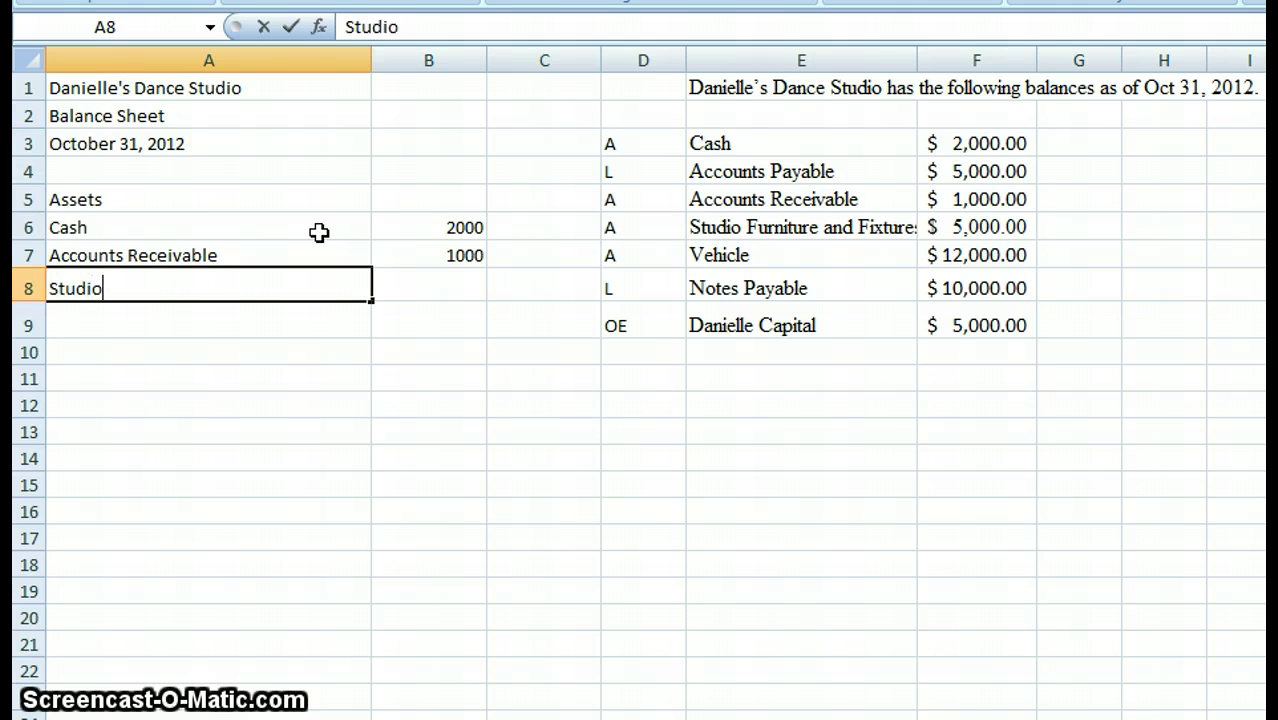
{"action": "type", "text": " Fru"}
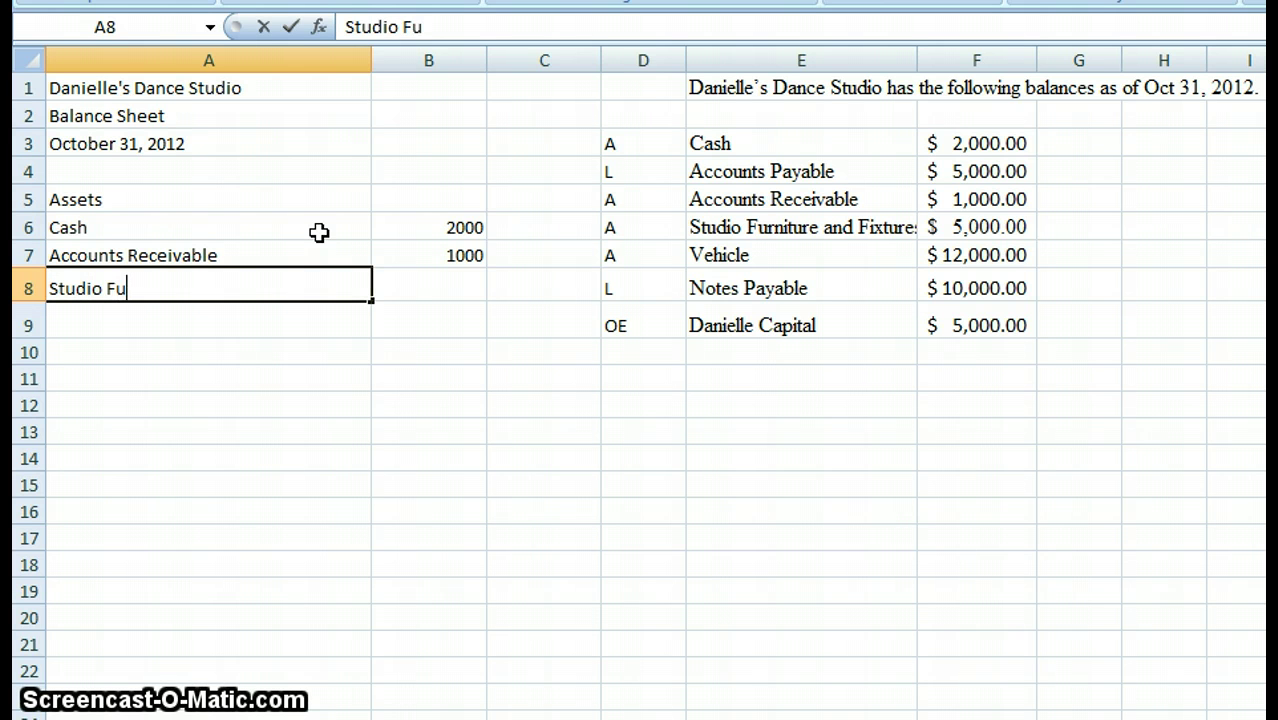
{"action": "type", "text": "niture a"}
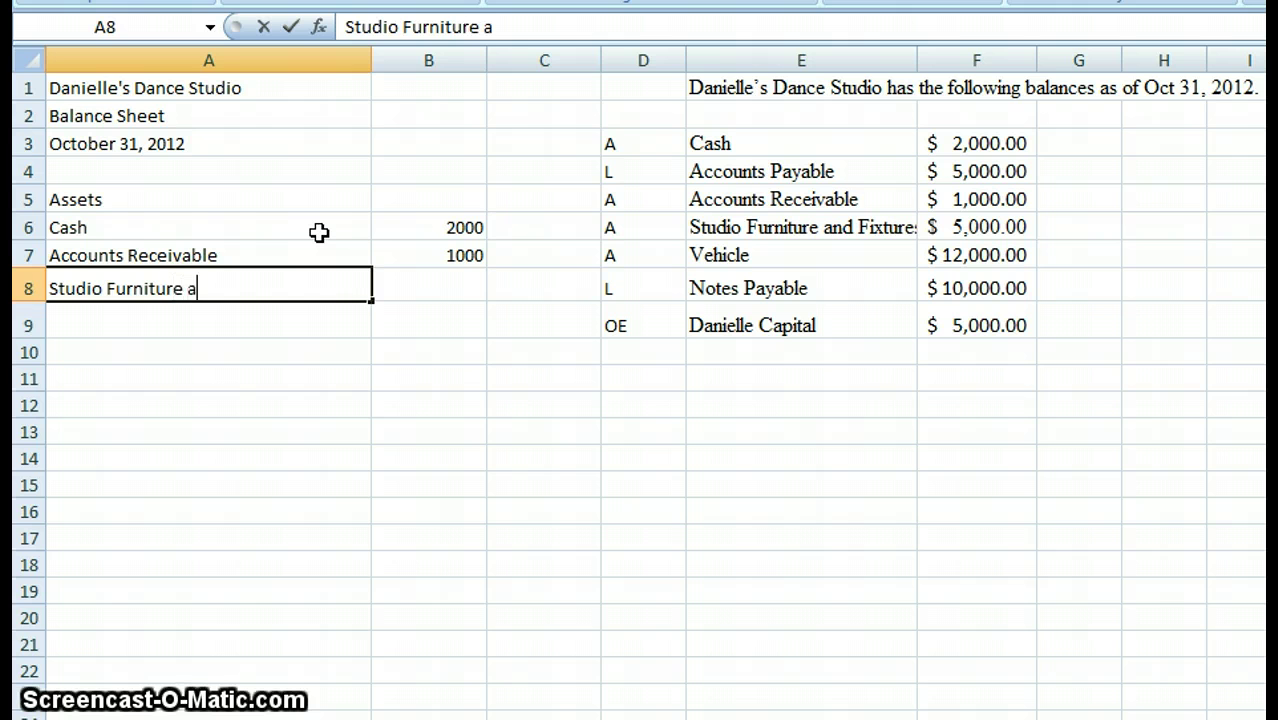
{"action": "type", "text": "nd Fixtures"}
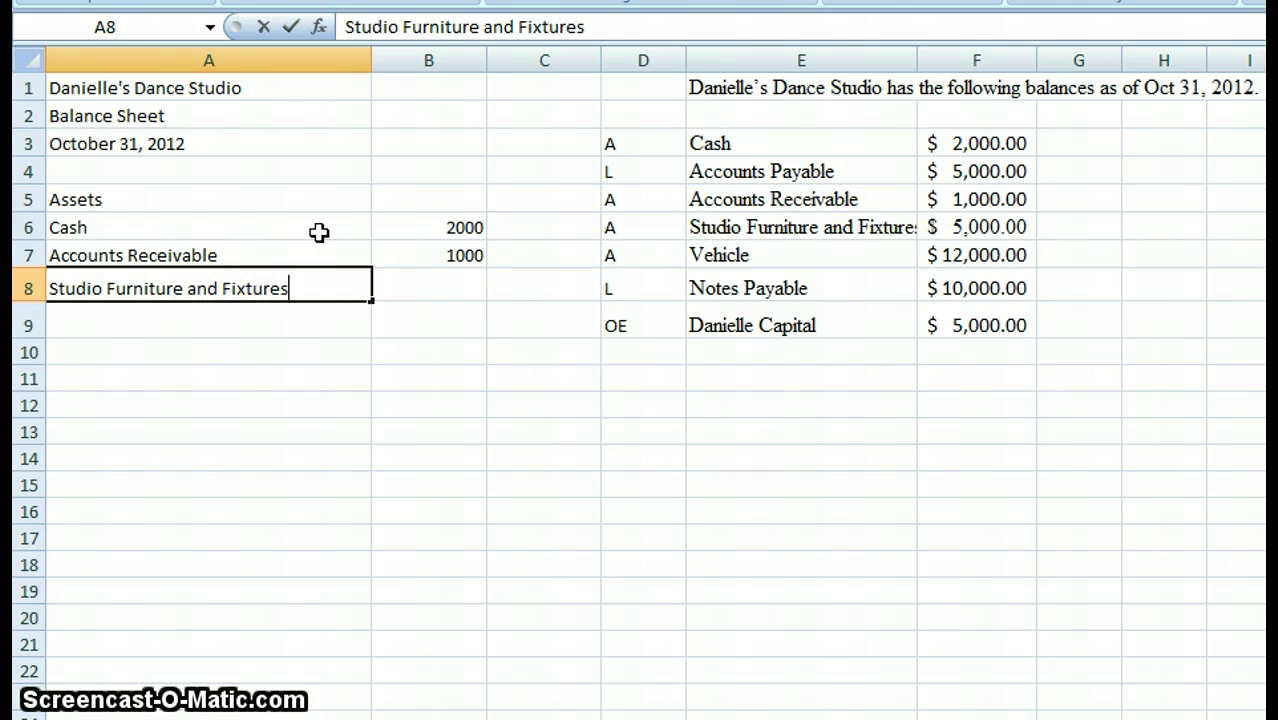
{"action": "key", "text": "Tab"}
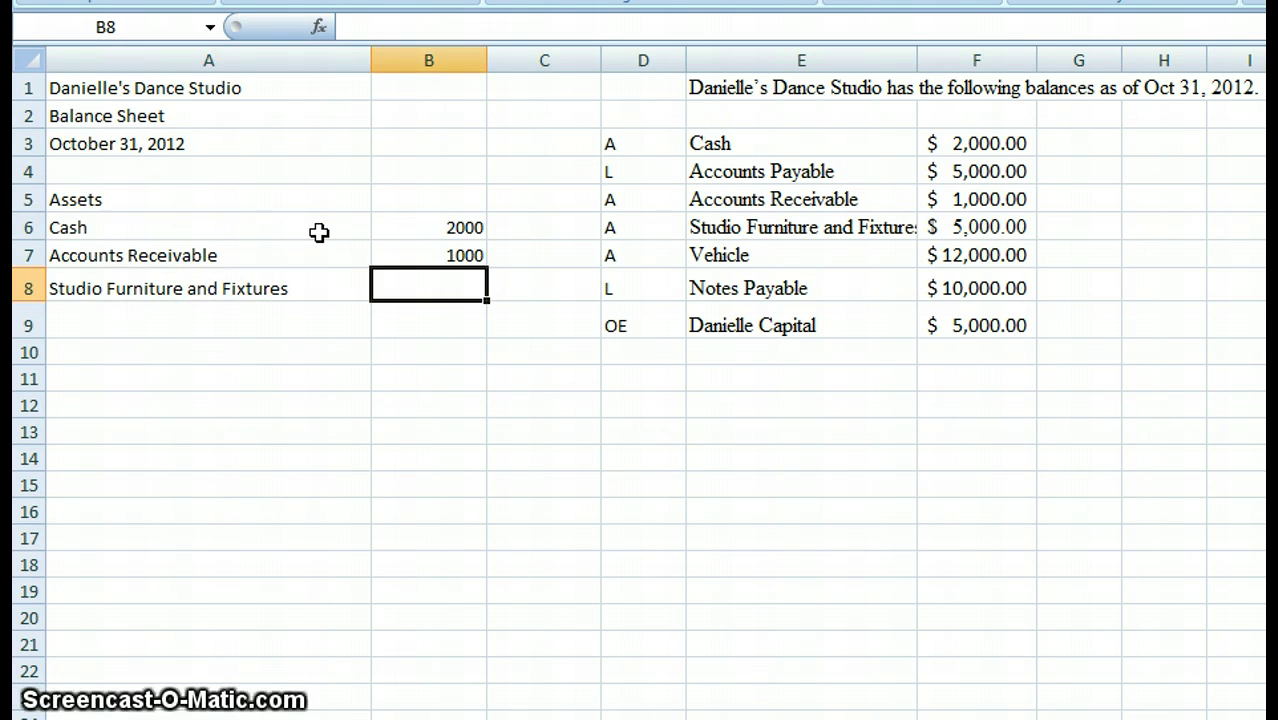
{"action": "type", "text": "5000"}
{"action": "key", "text": "Down"}
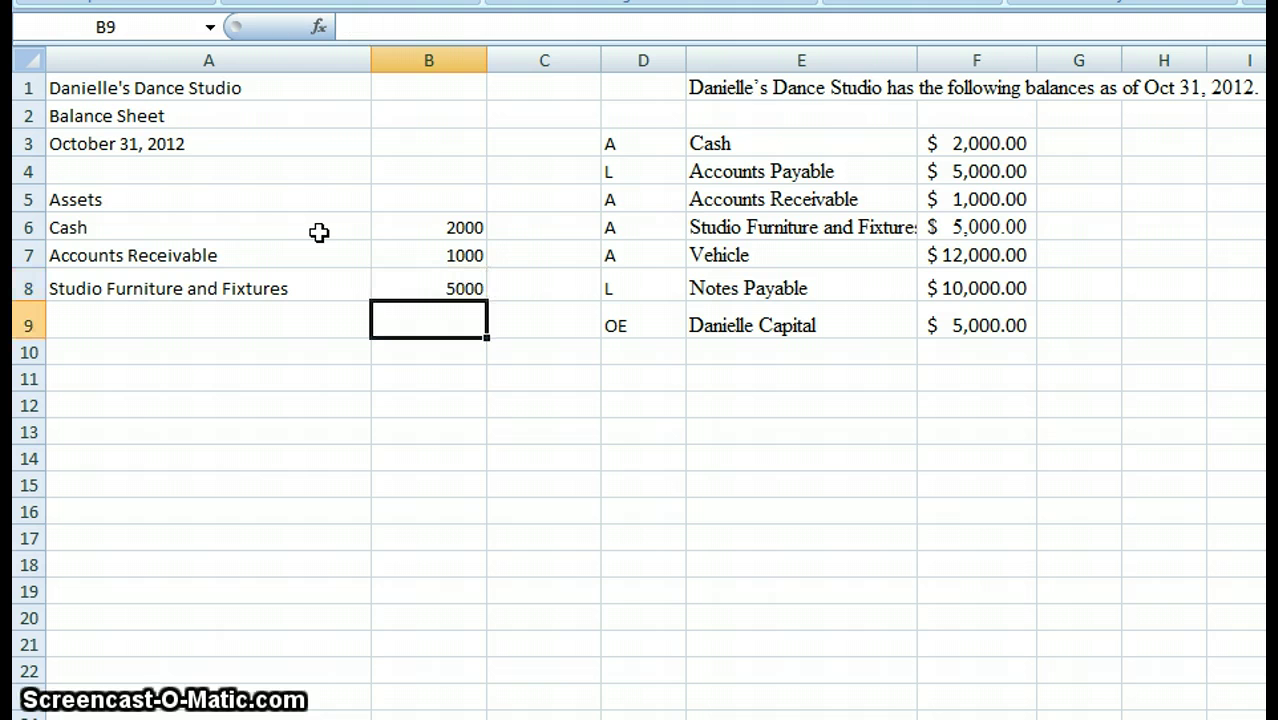
Step: Enter Vehicle in cell A9 with the amount 12000 in cell B9
{"action": "key", "text": "Down"}
{"action": "key", "text": "Up"}
{"action": "key", "text": "Left"}
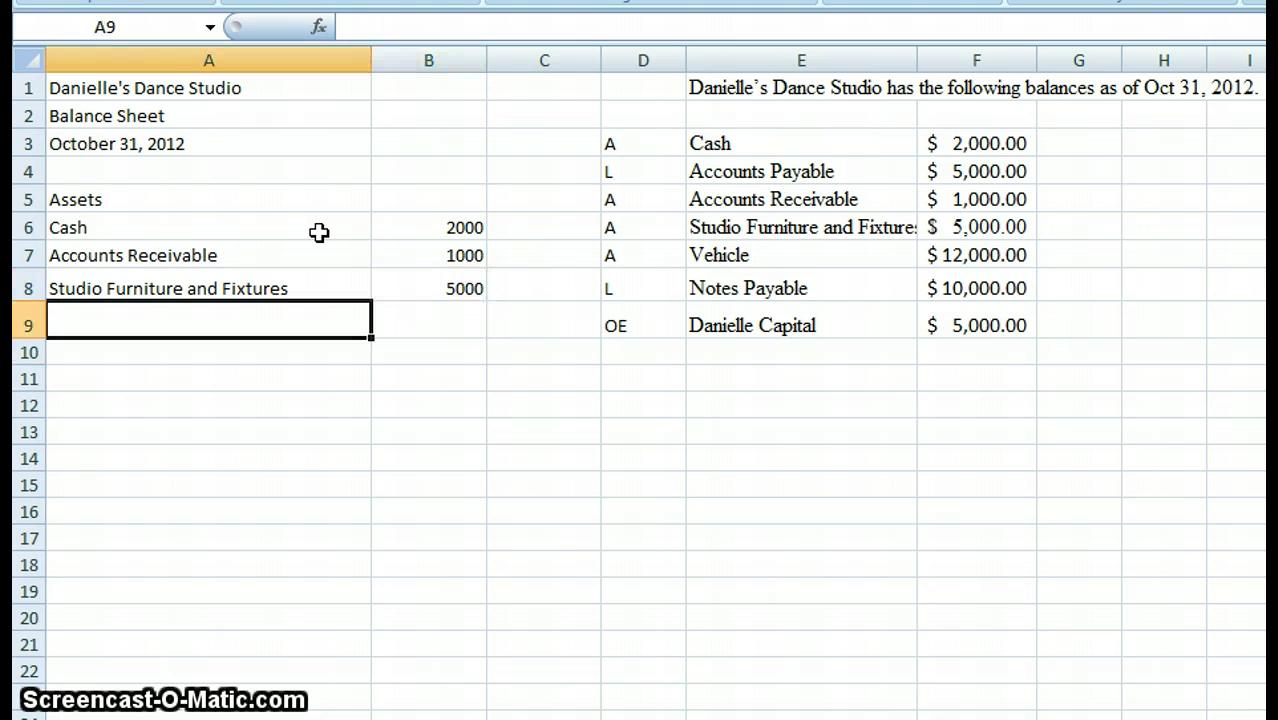
{"action": "type", "text": "Vehicle"}
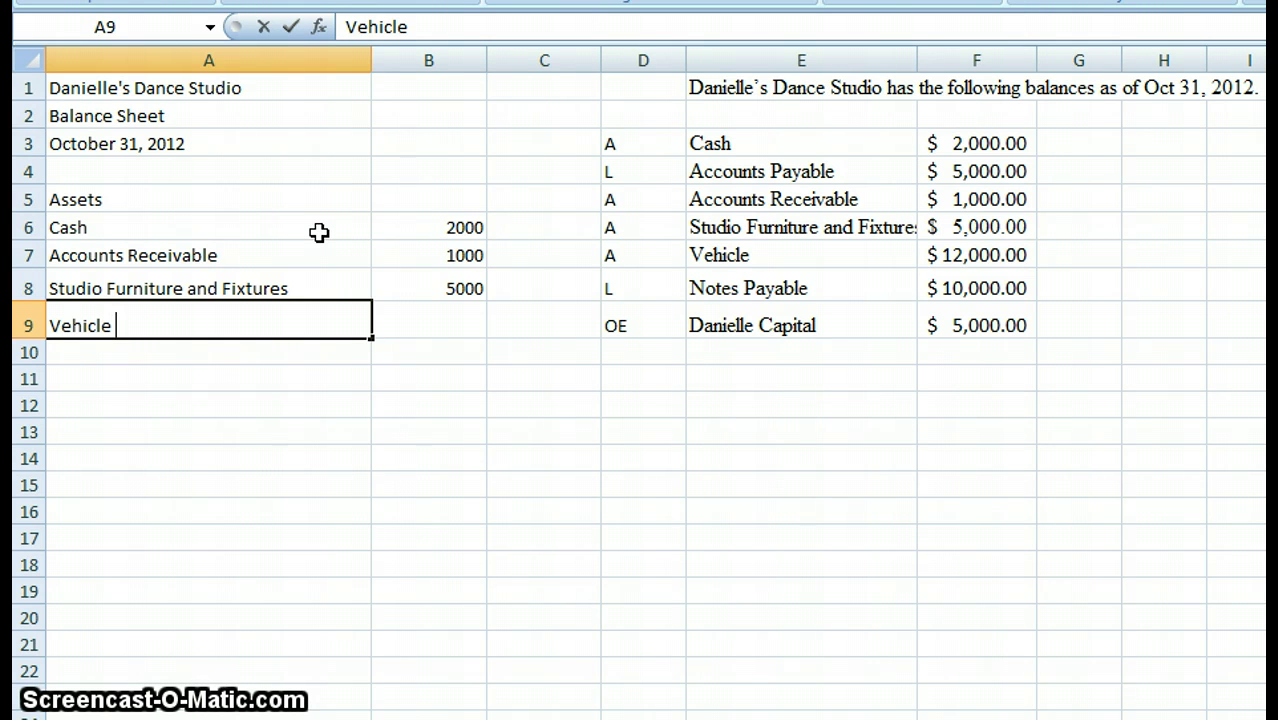
{"action": "key", "text": "Tab"}
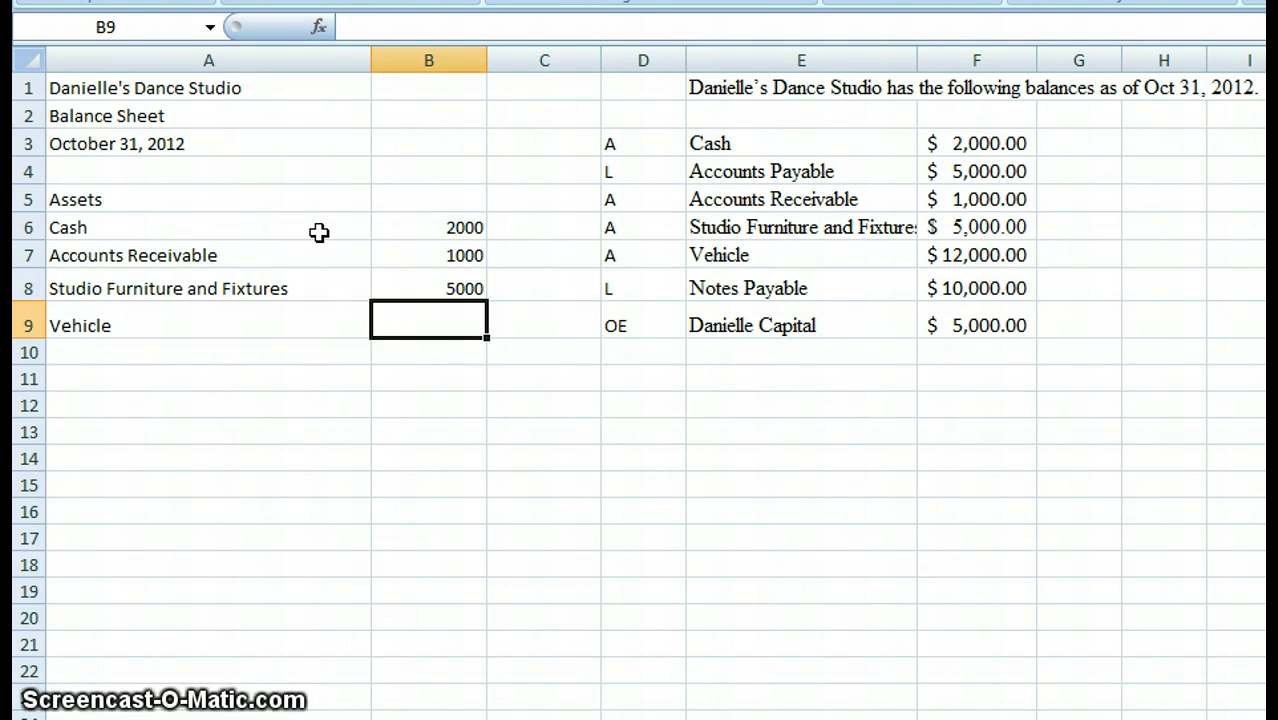
{"action": "type", "text": "12"}
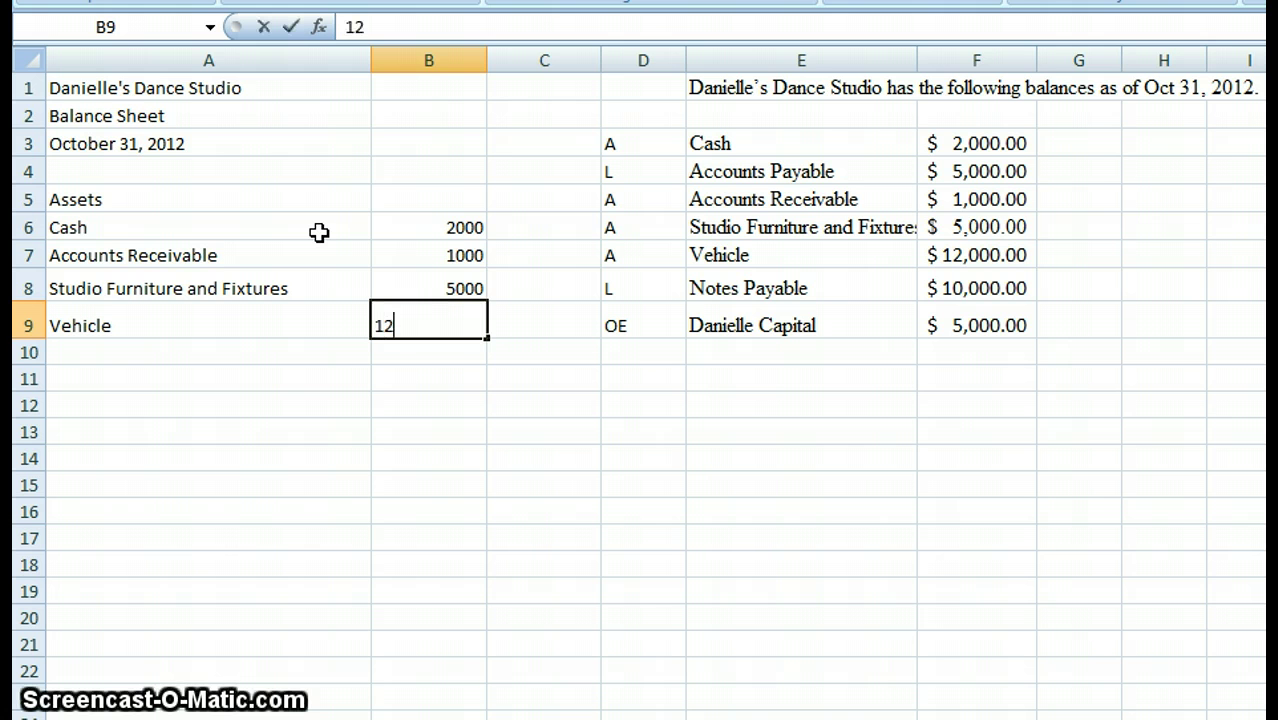
{"action": "type", "text": "000"}
{"action": "key", "text": "Return"}
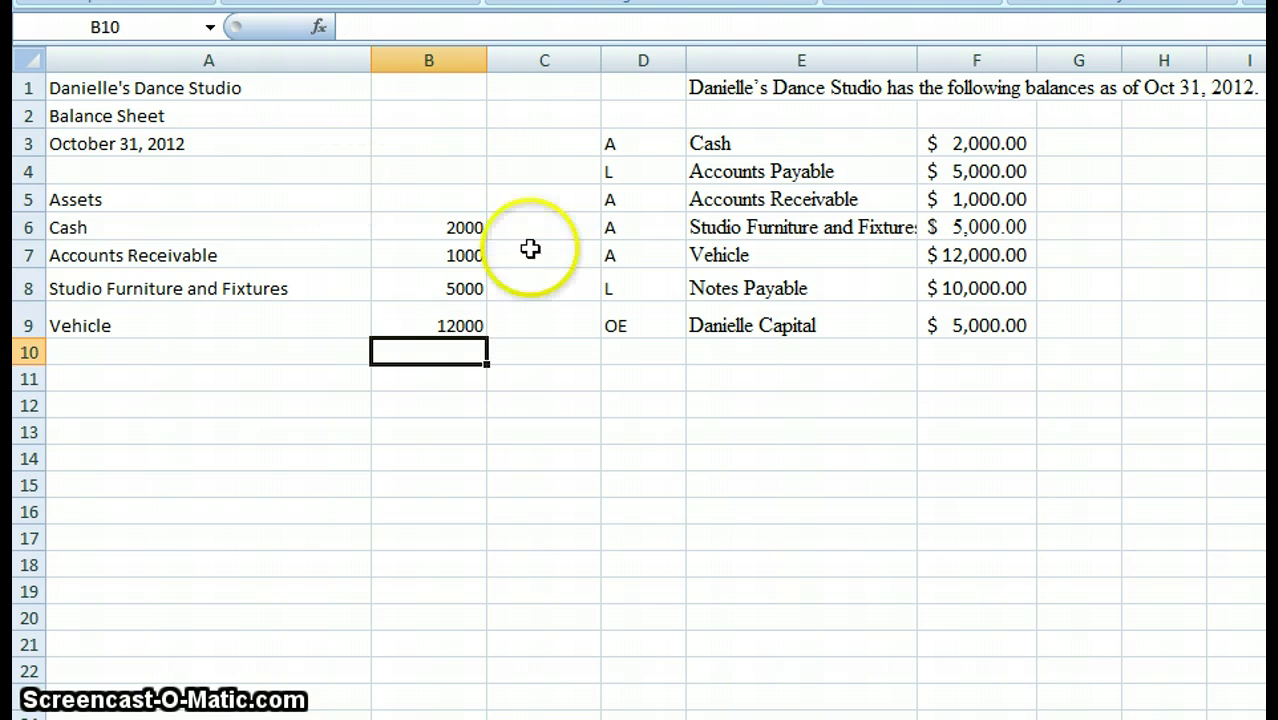
Step: Format all of column B with the dollar accounting number format showing two decimals
{"action": "left_click", "coordinate": [424, 60]}
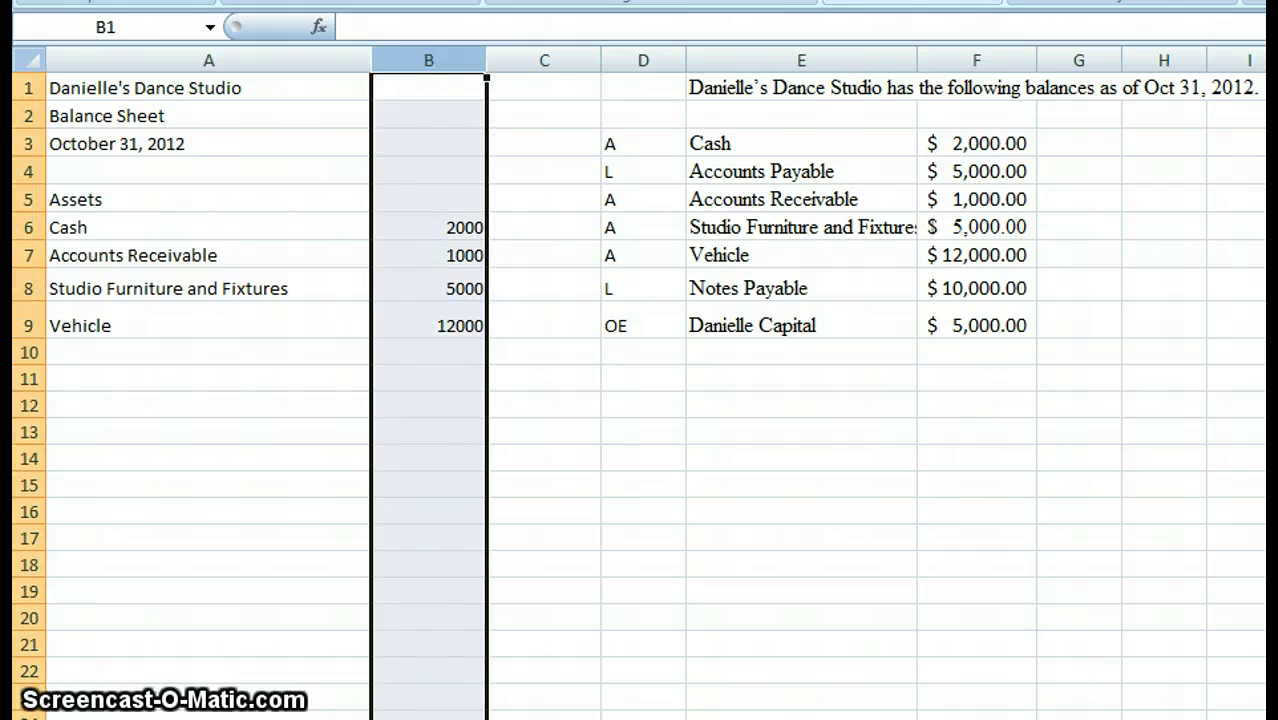
{"action": "left_click", "coordinate": [912, 2]}
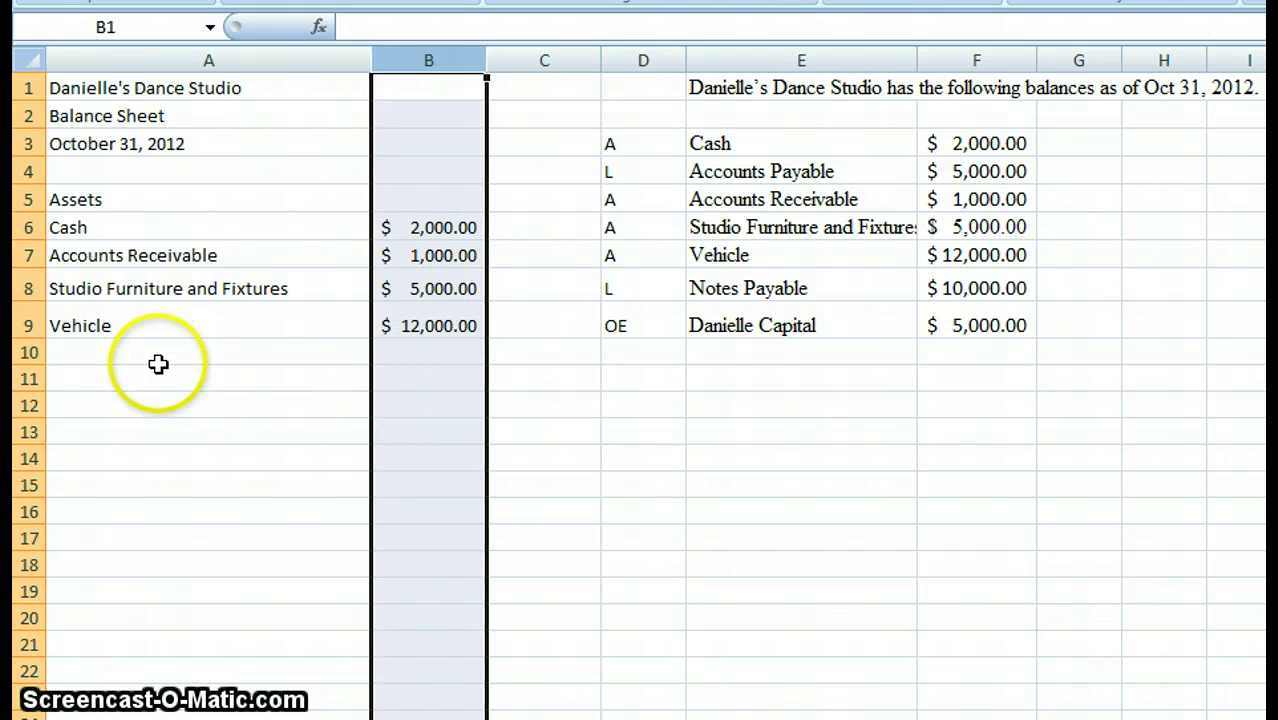
Step: Label cell A10 Total Assets and sum the asset amounts B6:B9 in cell B10
{"action": "left_click", "coordinate": [160, 358]}
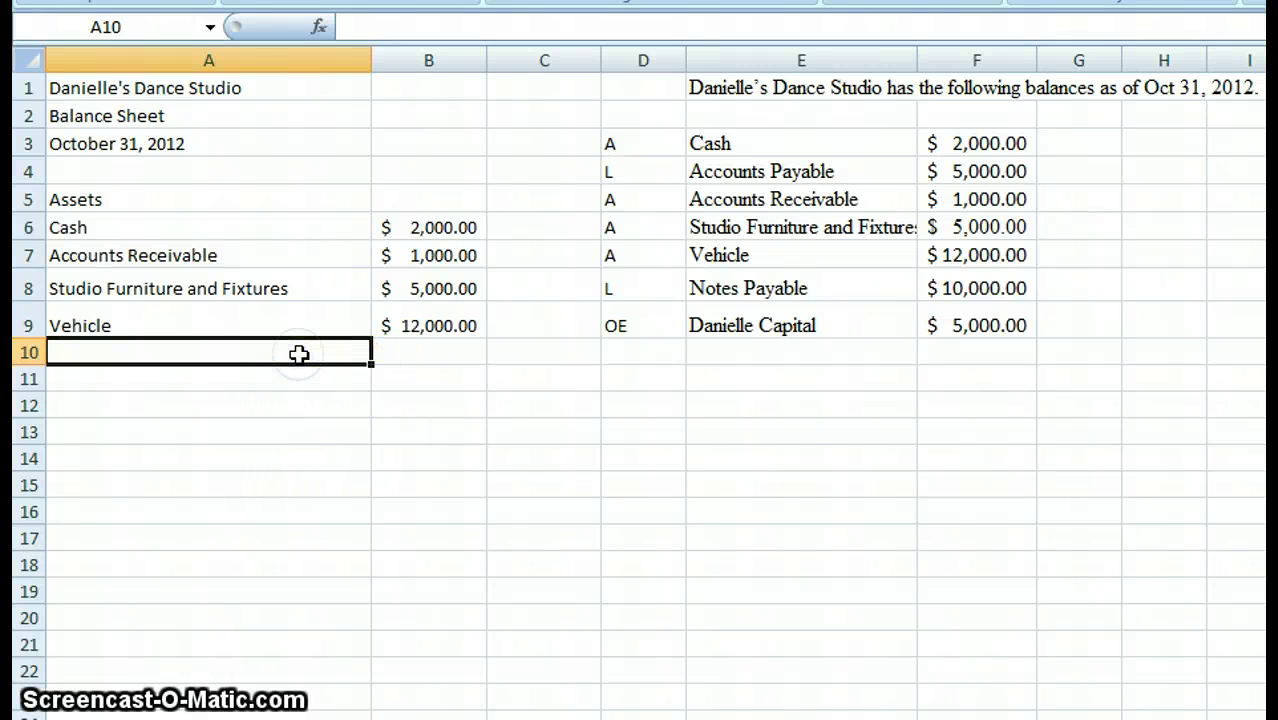
{"action": "type", "text": "Total Assets"}
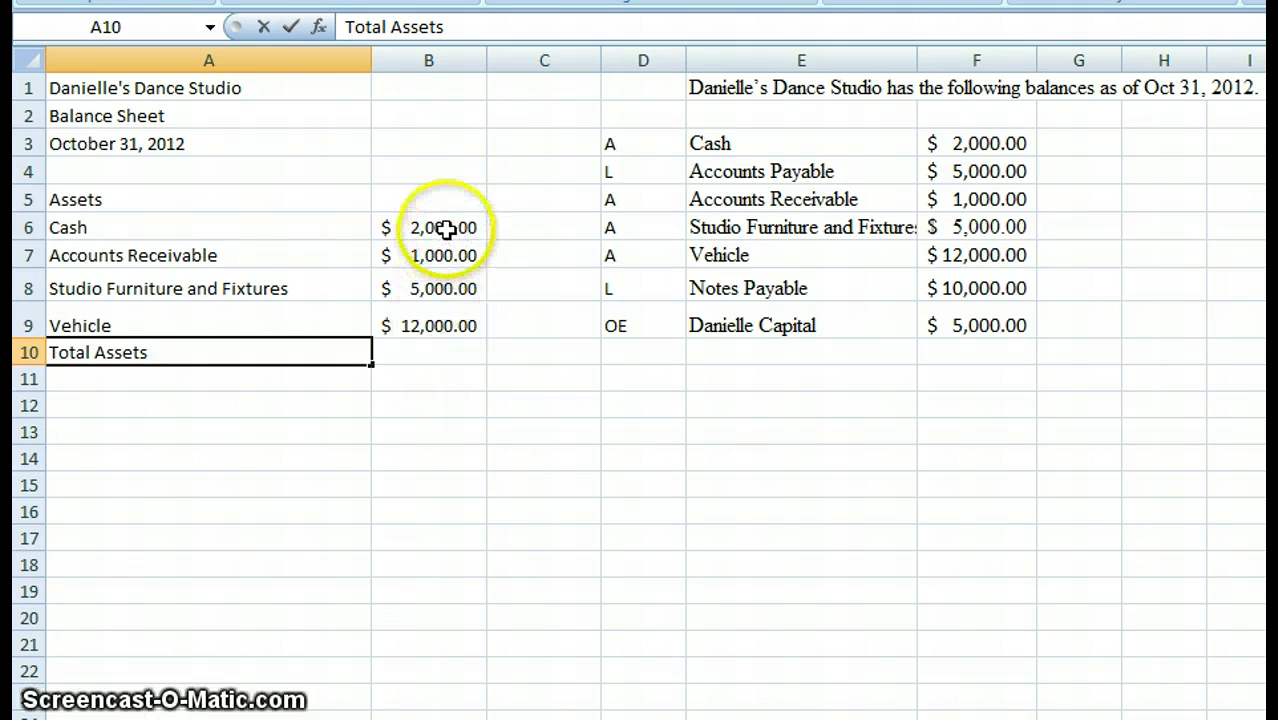
{"action": "left_click_drag", "start_coordinate": [442, 231], "coordinate": [440, 340]}
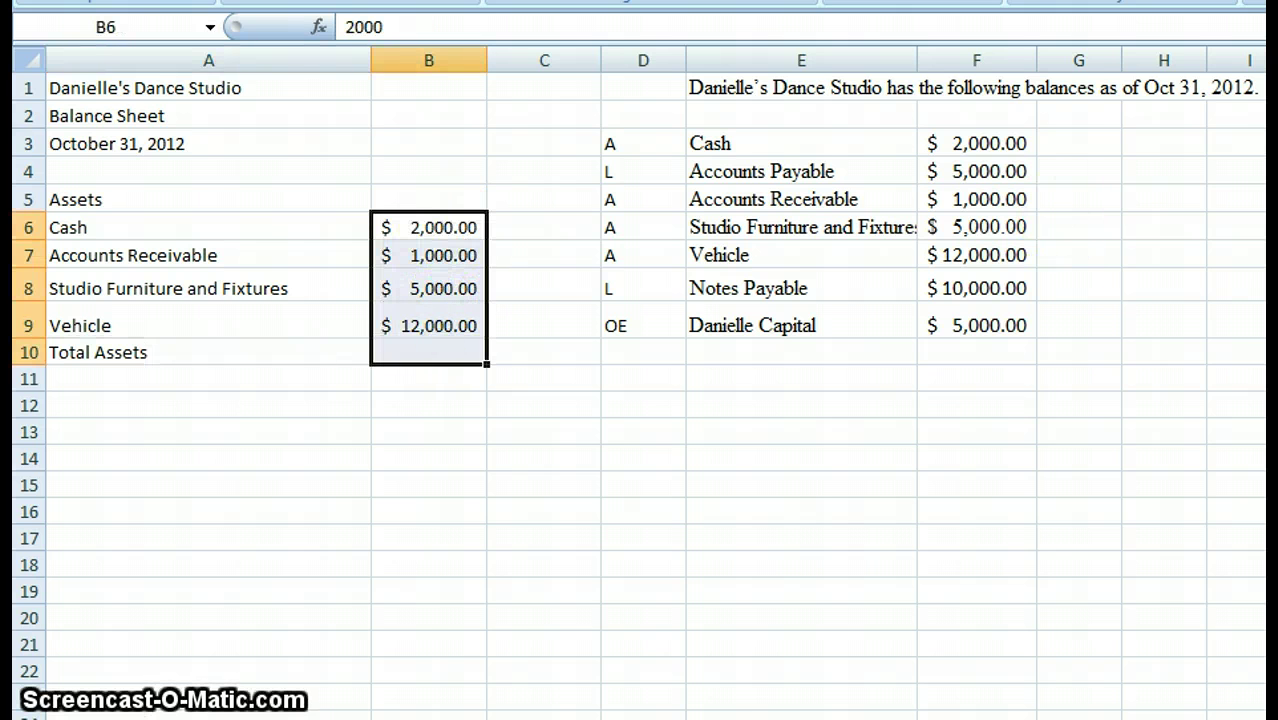
{"action": "key", "text": "alt+equal"}
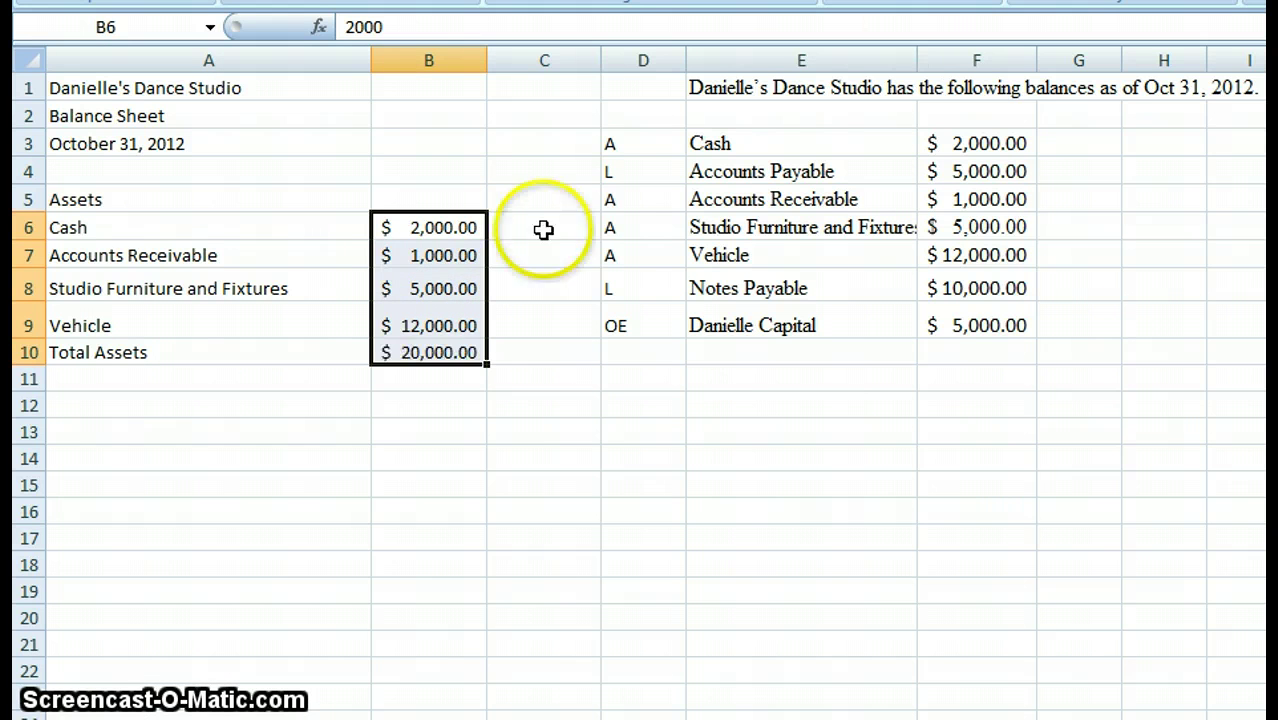
{"action": "left_click", "coordinate": [455, 355]}
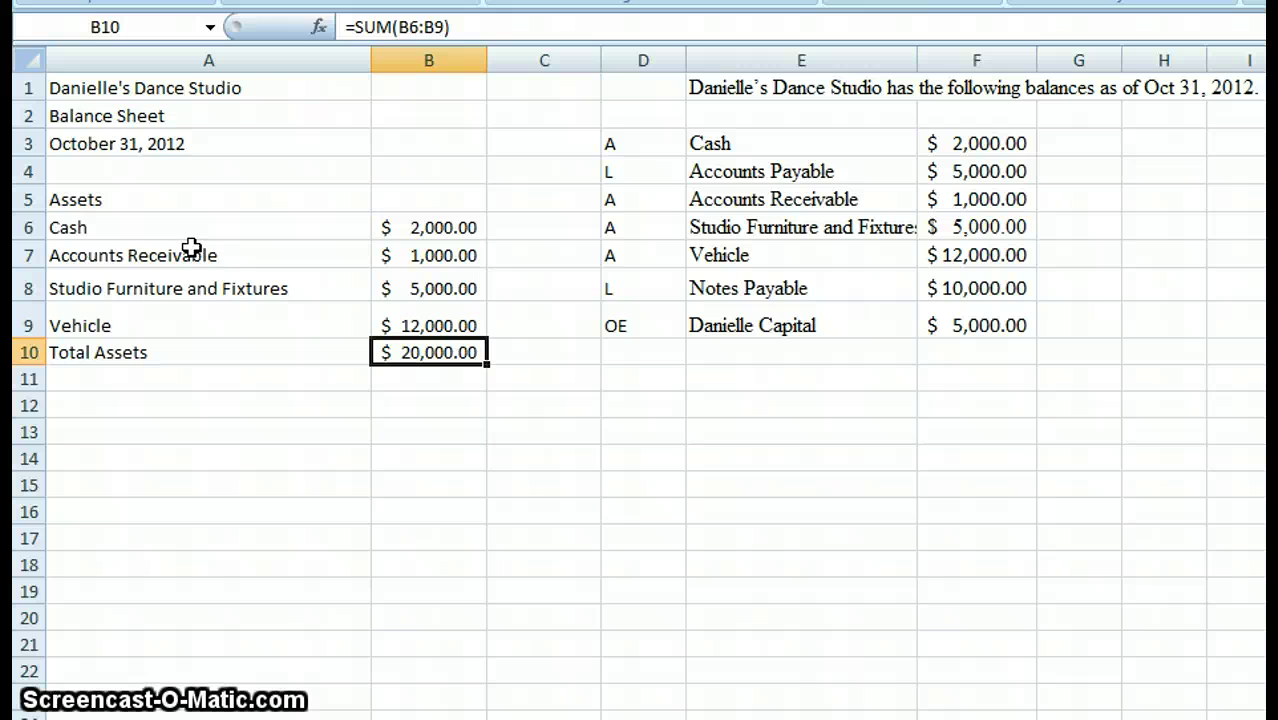
Step: Apply a Top and Double Bottom Border to the Total Assets amount in cell B10
{"action": "left_click", "coordinate": [342, 452]}
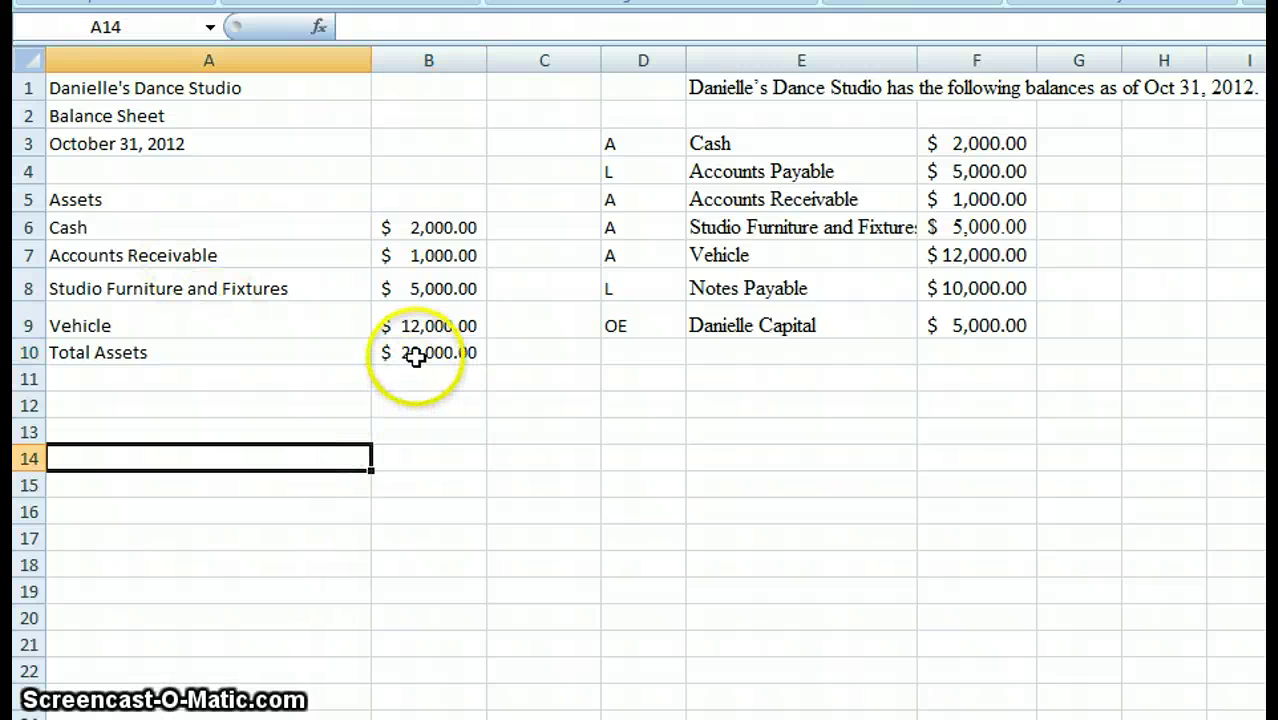
{"action": "left_click", "coordinate": [418, 353]}
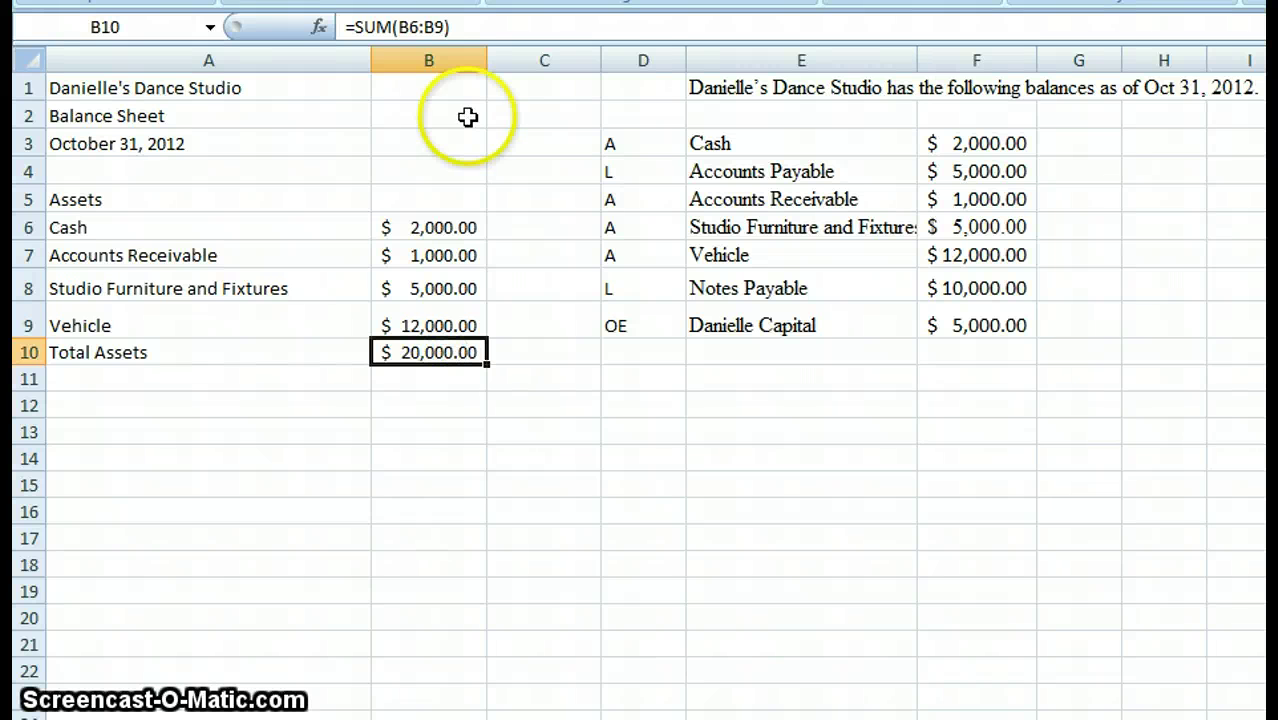
{"action": "left_click", "coordinate": [355, 1]}
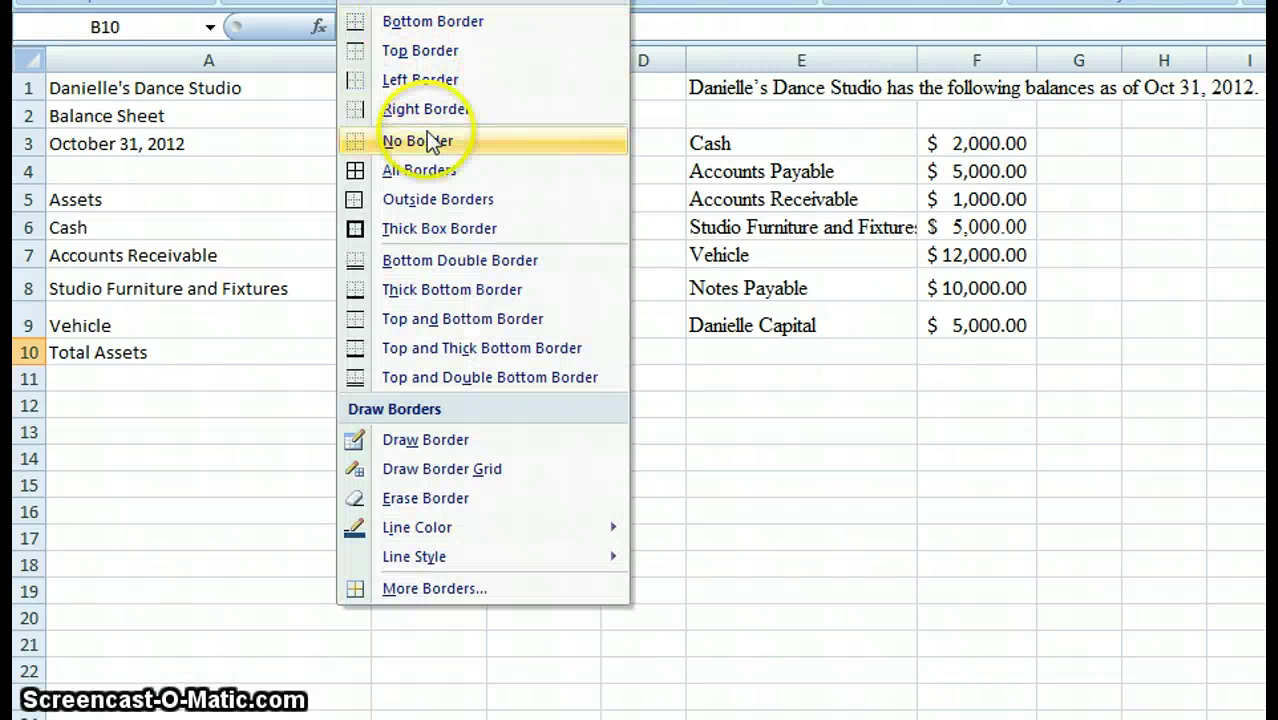
{"action": "left_click", "coordinate": [451, 378]}
{"action": "left_click", "coordinate": [470, 481]}
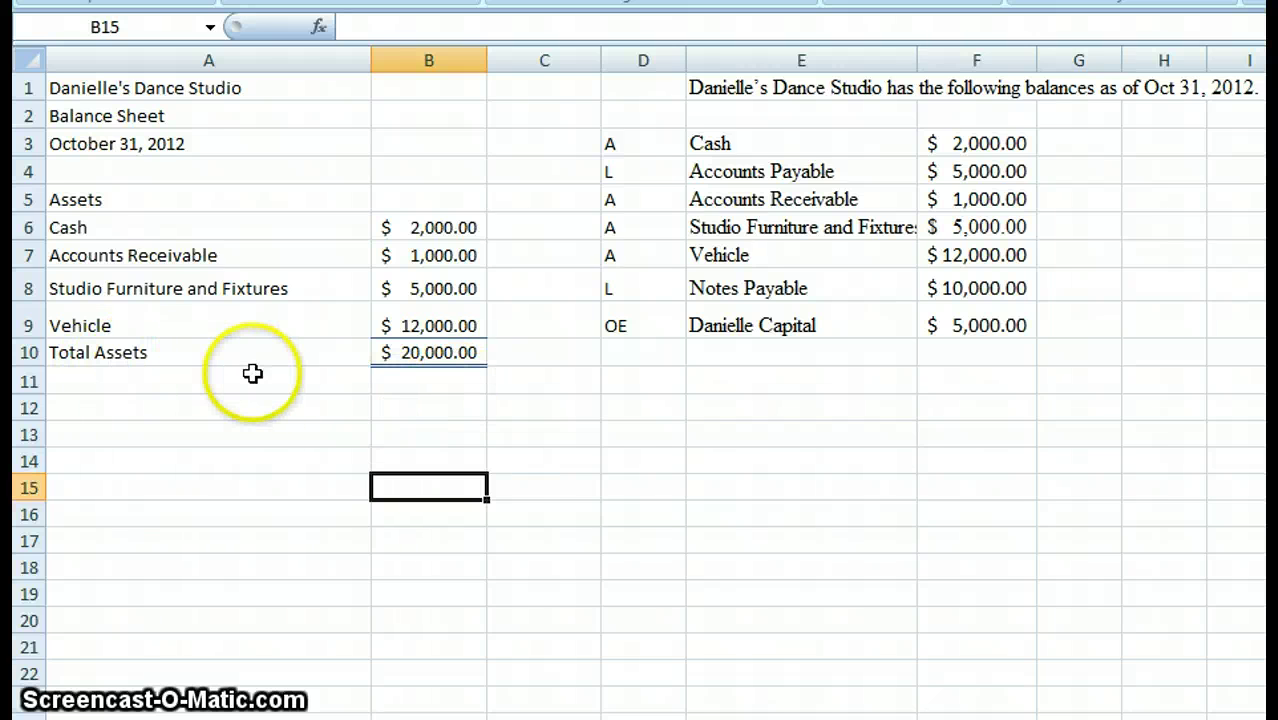
Step: Write the accounting equation "Assets = Liabities + Owner's Equity" in cell E14 below the balance list
{"action": "left_click", "coordinate": [864, 449]}
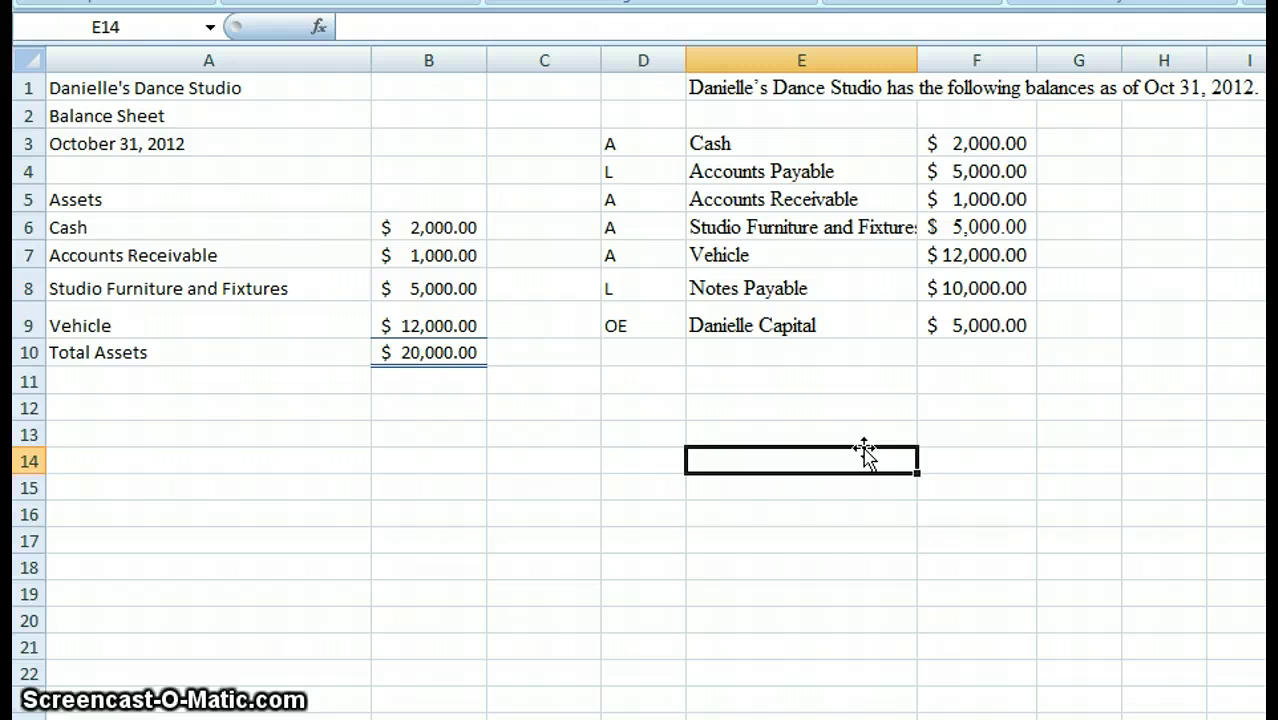
{"action": "type", "text": "Accco"}
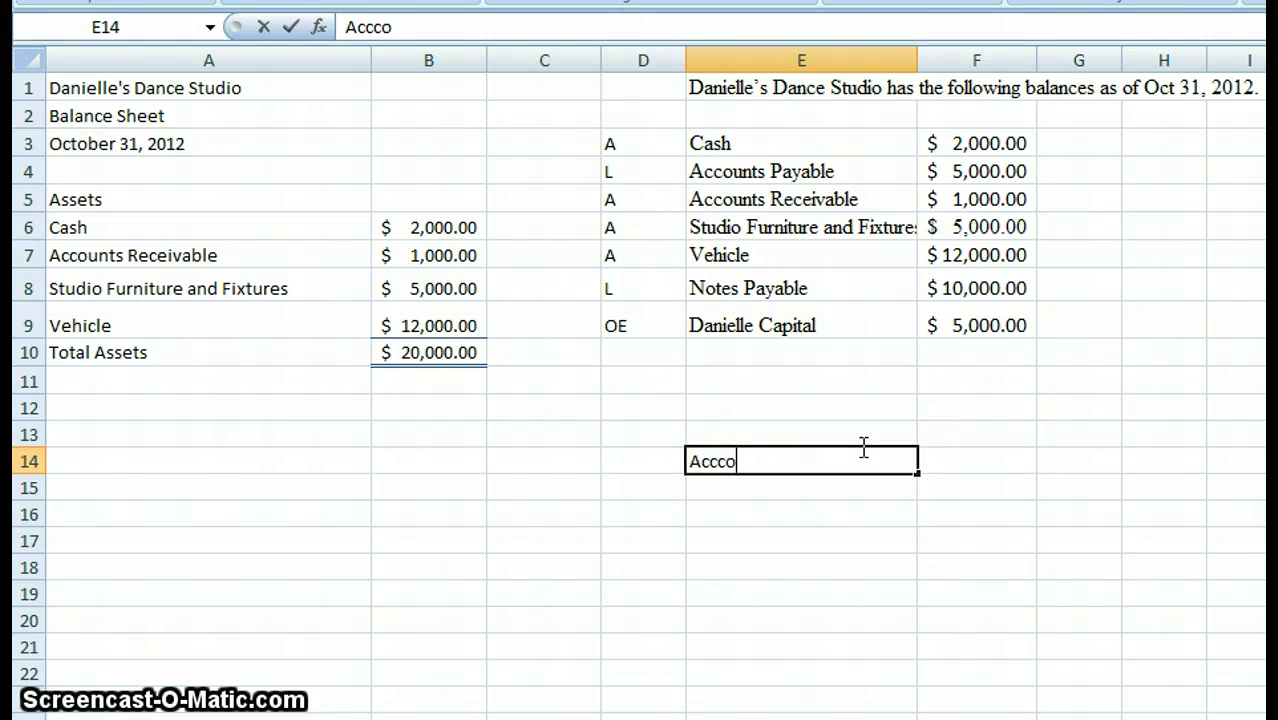
{"action": "key", "text": "BackSpace"}
{"action": "key", "text": "BackSpace"}
{"action": "key", "text": "BackSpace"}
{"action": "type", "text": "ssets "}
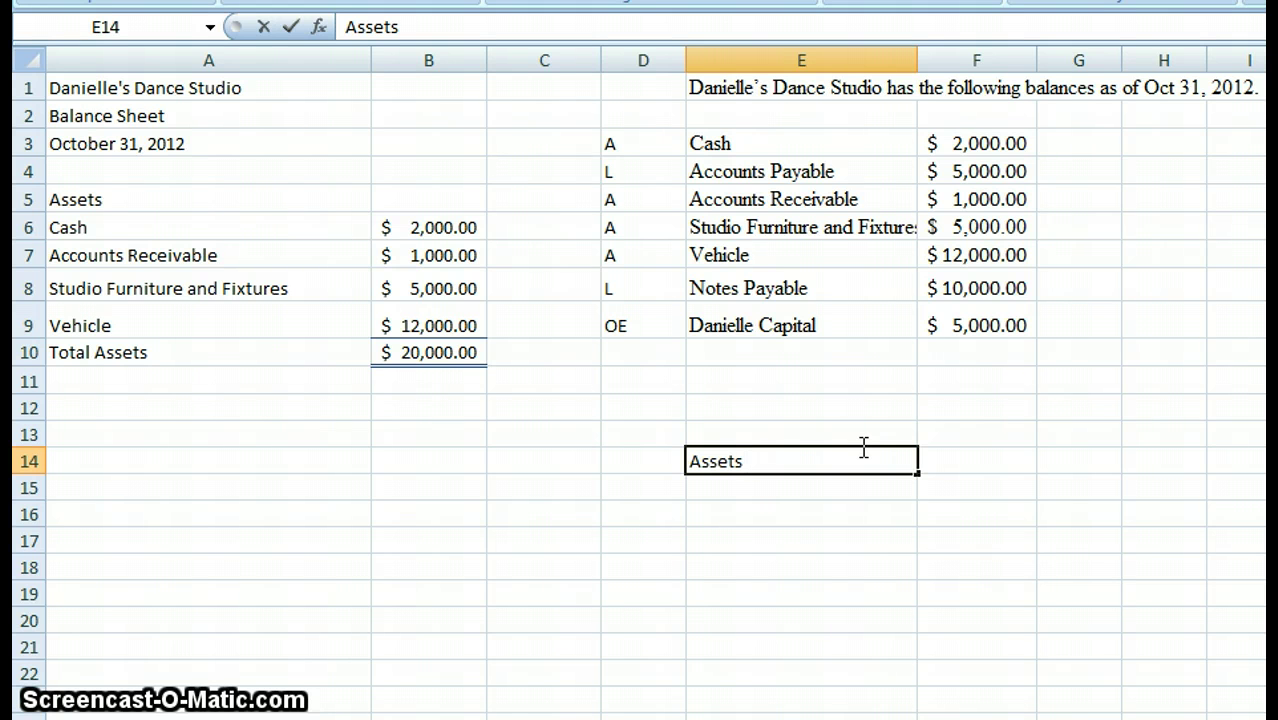
{"action": "type", "text": "= Liabities"}
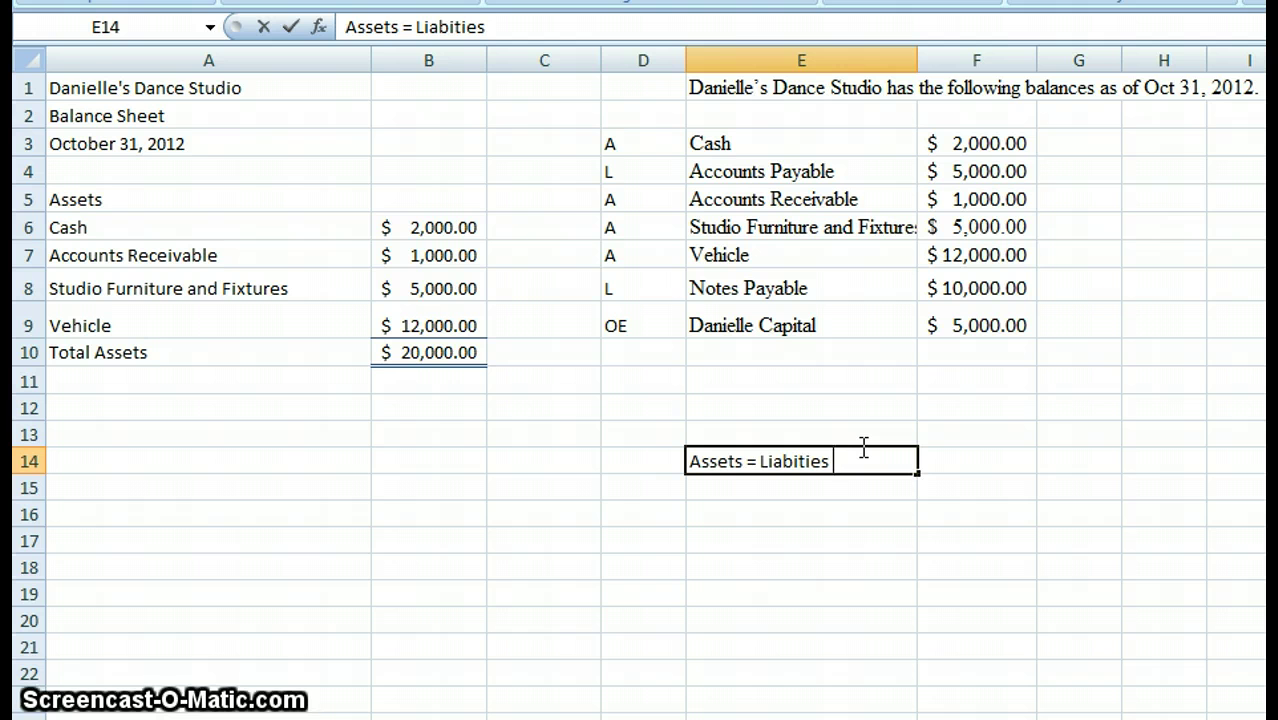
{"action": "type", "text": " + "}
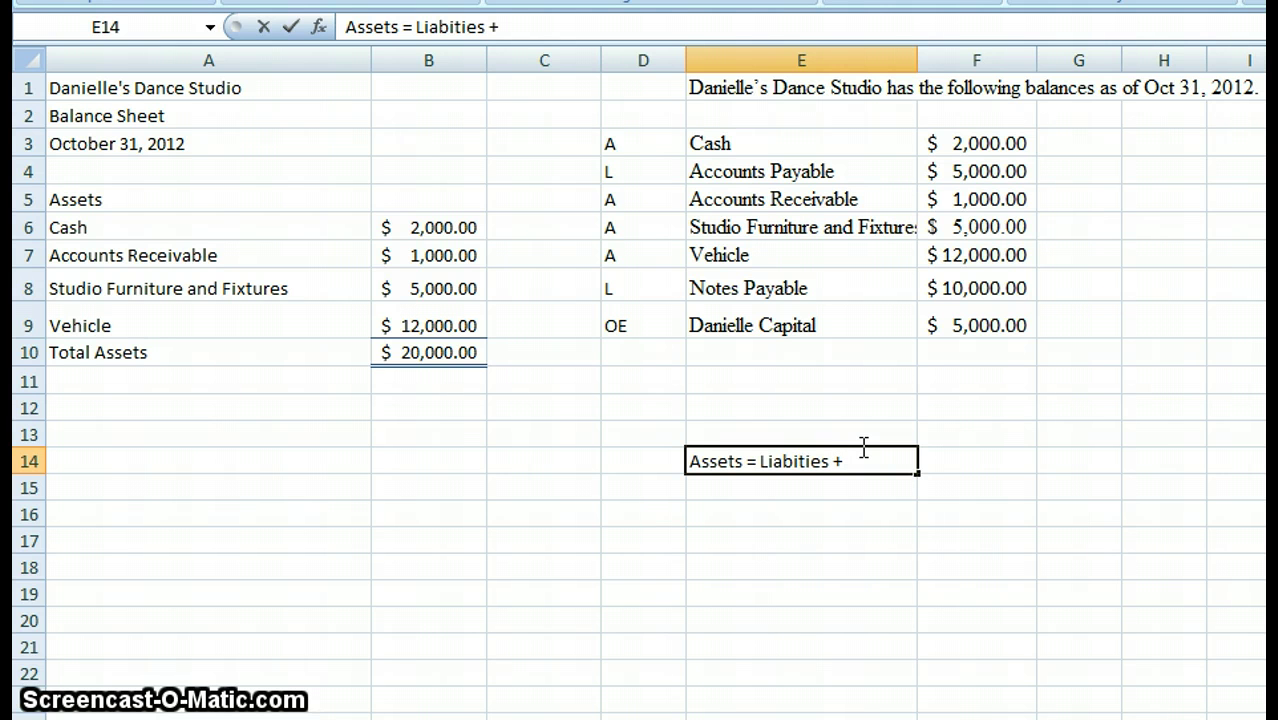
{"action": "type", "text": "Owner's Equ"}
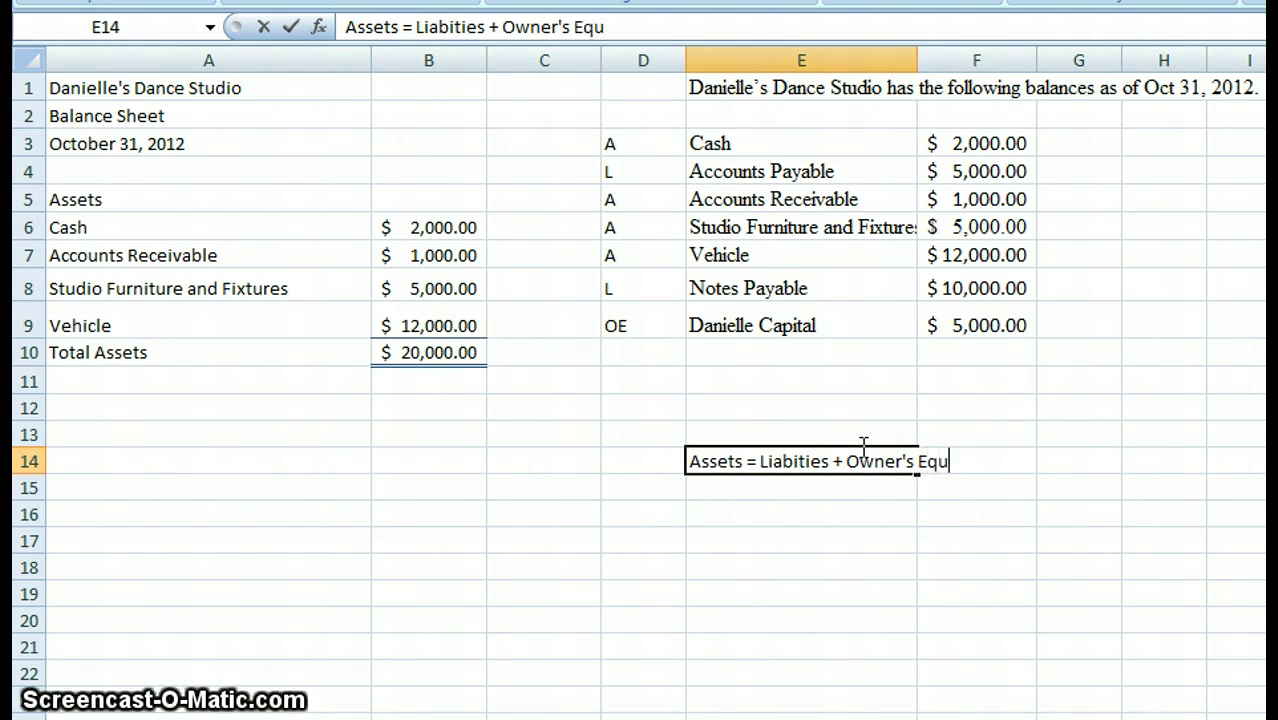
{"action": "type", "text": "ity"}
{"action": "key", "text": "Return"}
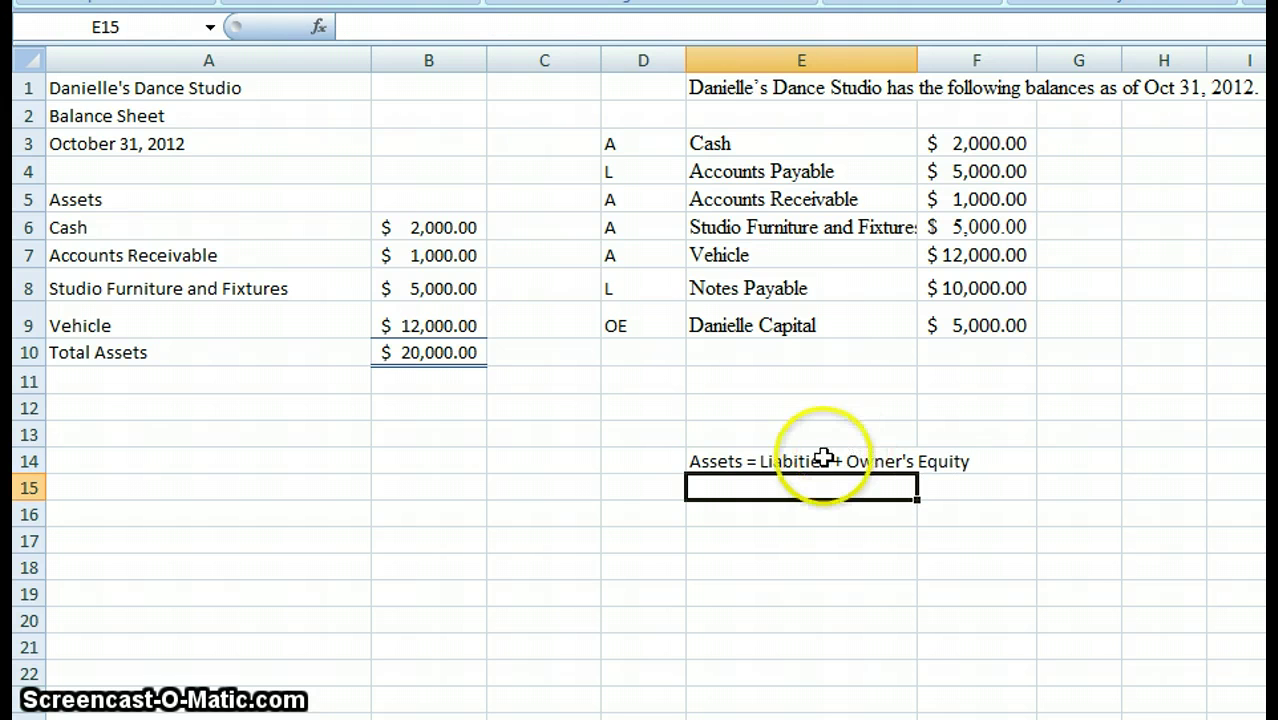
{"action": "left_click", "coordinate": [822, 460]}
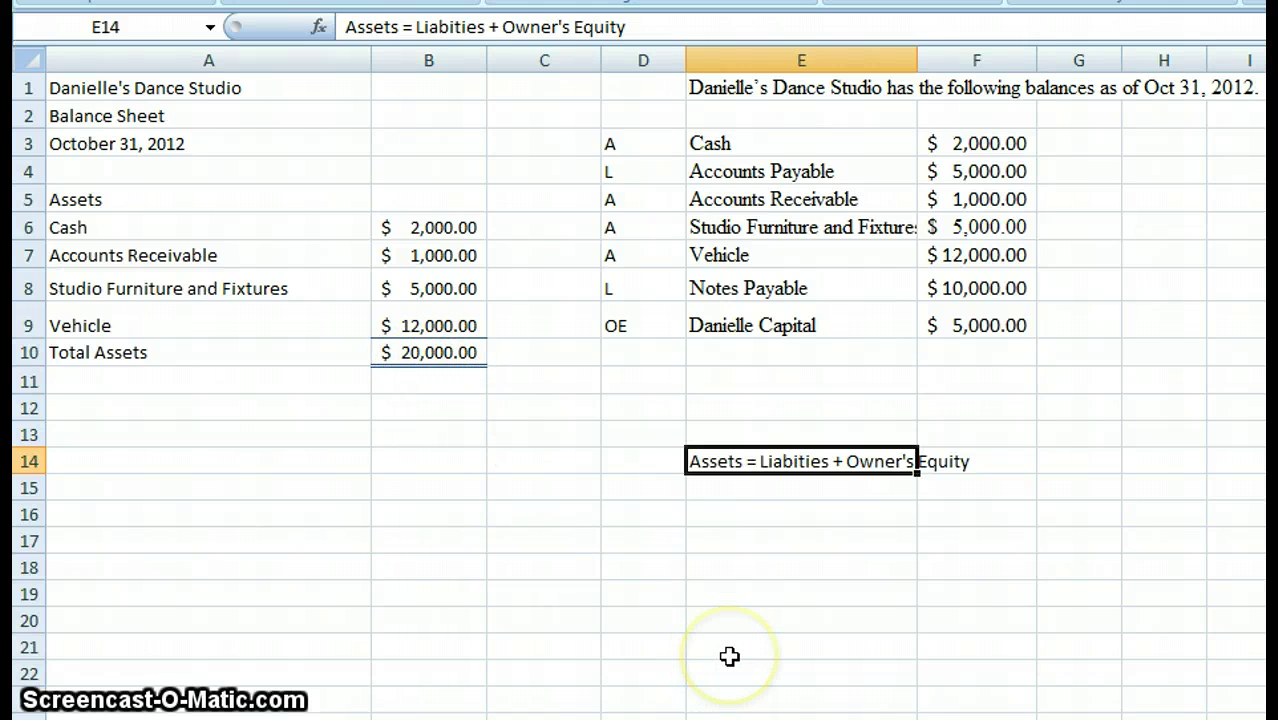
{"action": "left_click", "coordinate": [725, 491]}
{"action": "left_click", "coordinate": [810, 467]}
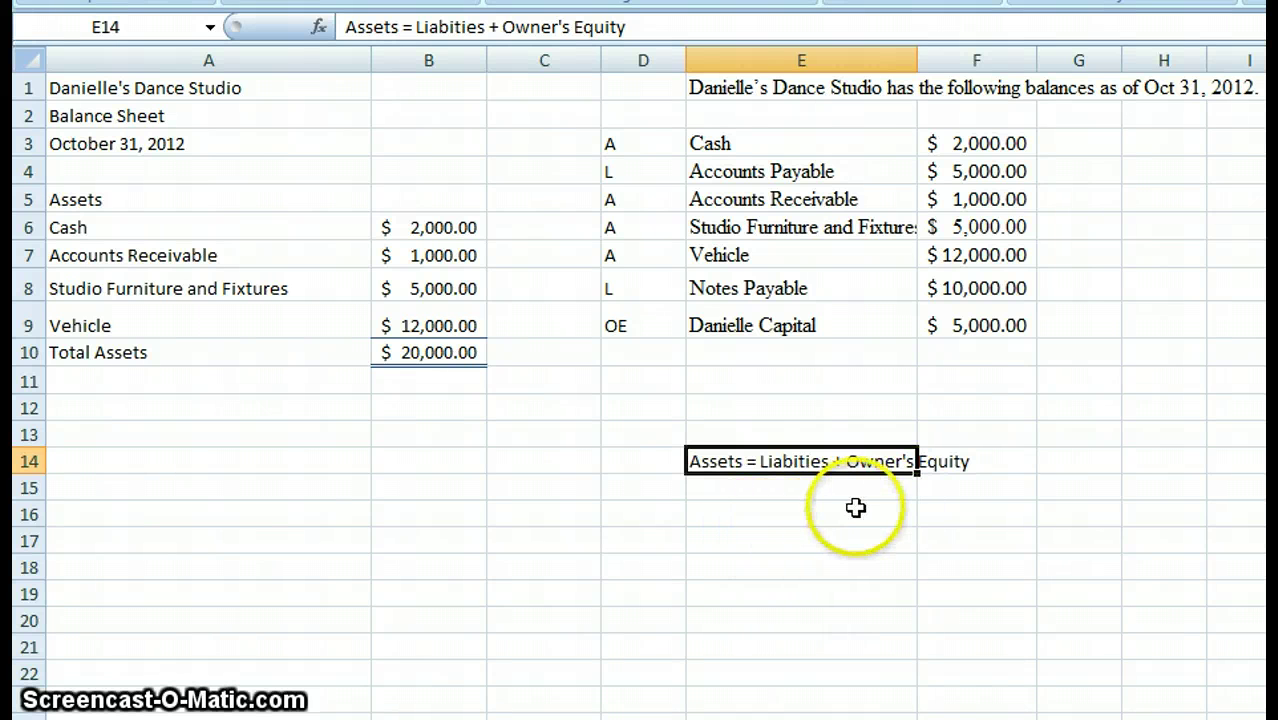
Step: Enter the section heading "Liabities" in cell A12 below the Total Assets row
{"action": "left_click", "coordinate": [222, 411]}
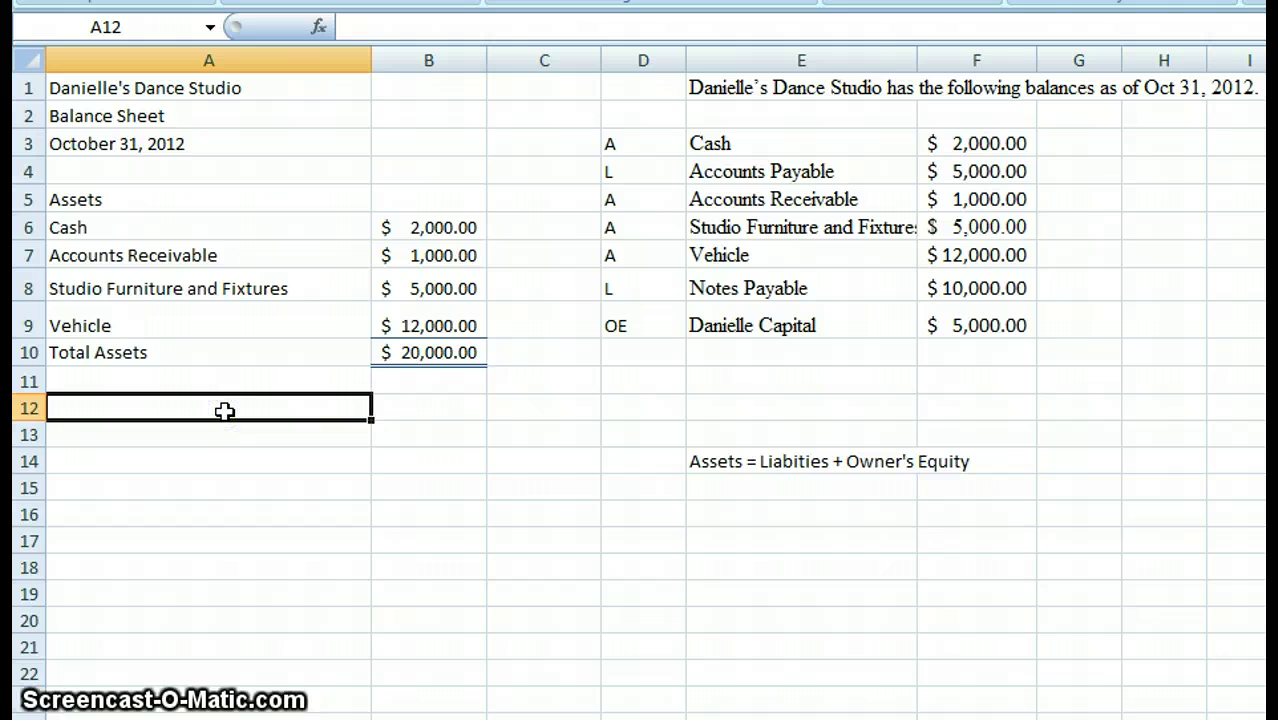
{"action": "type", "text": "L"}
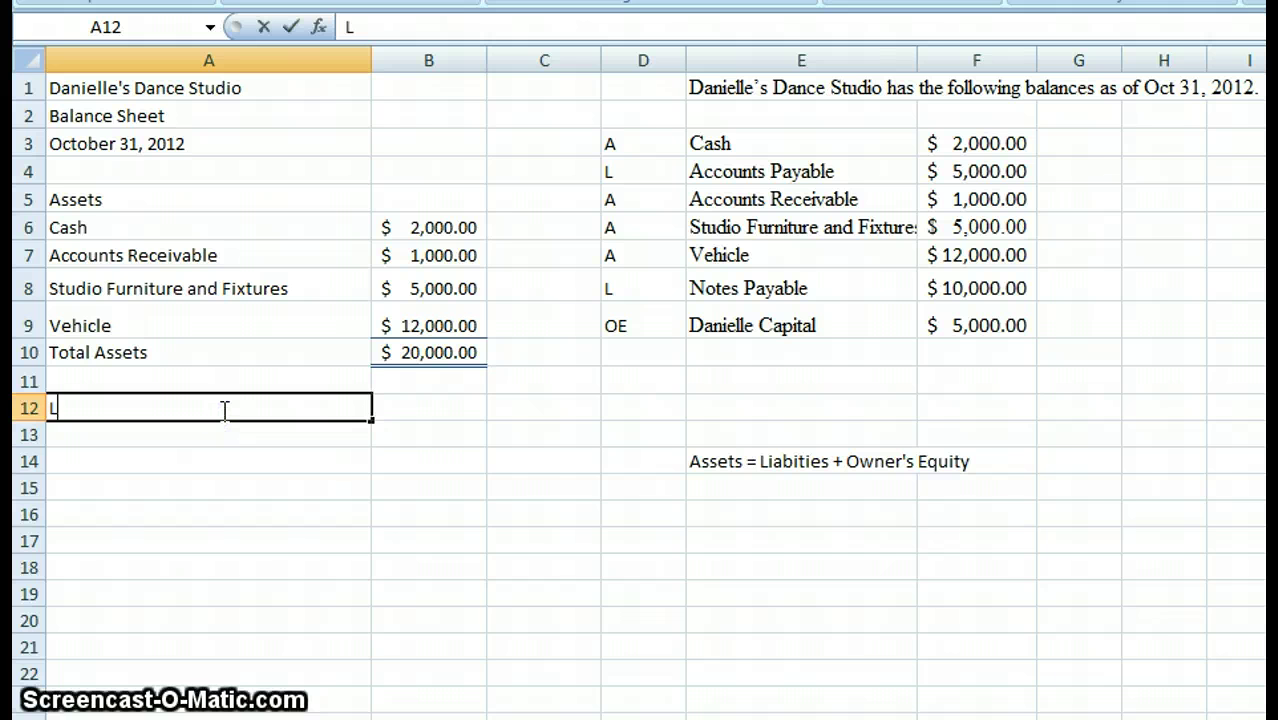
{"action": "type", "text": "iabities"}
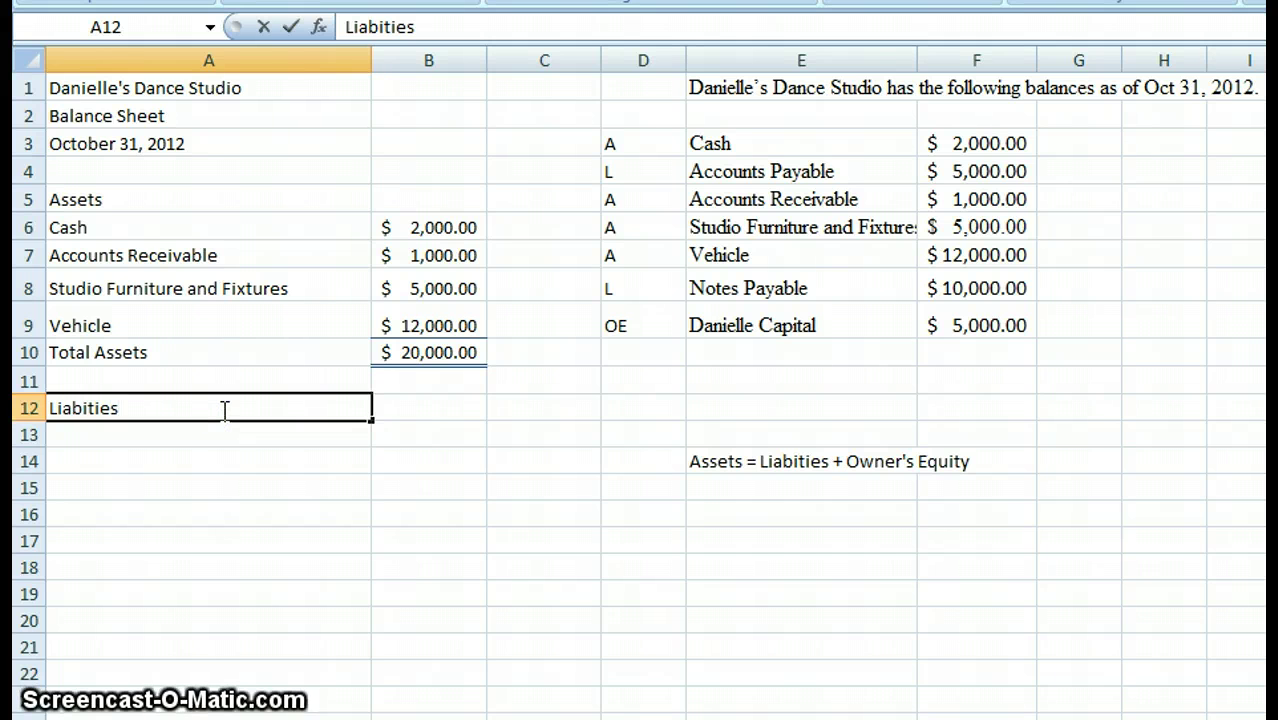
{"action": "key", "text": "Return"}
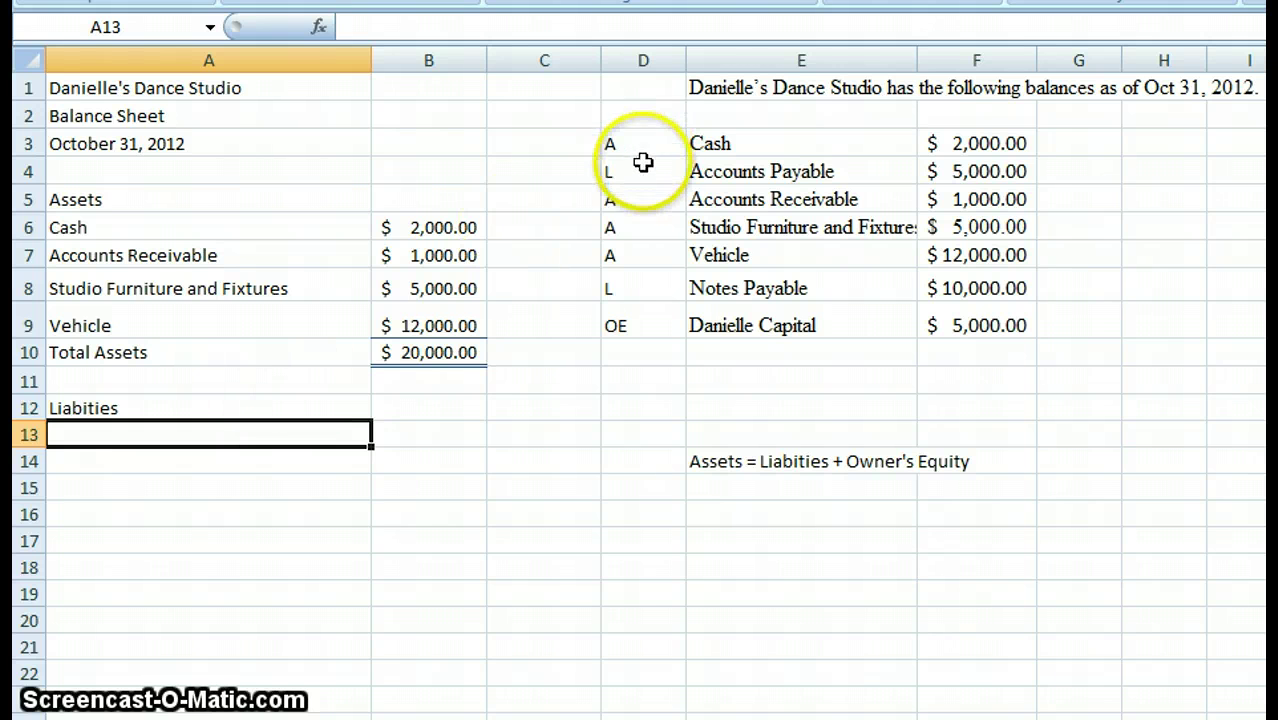
Step: Highlight the two liability rows in the balance list, Accounts Payable (D4:F4) and Notes Payable (D8:F8), with yellow fill
{"action": "left_click_drag", "start_coordinate": [636, 170], "coordinate": [925, 172]}
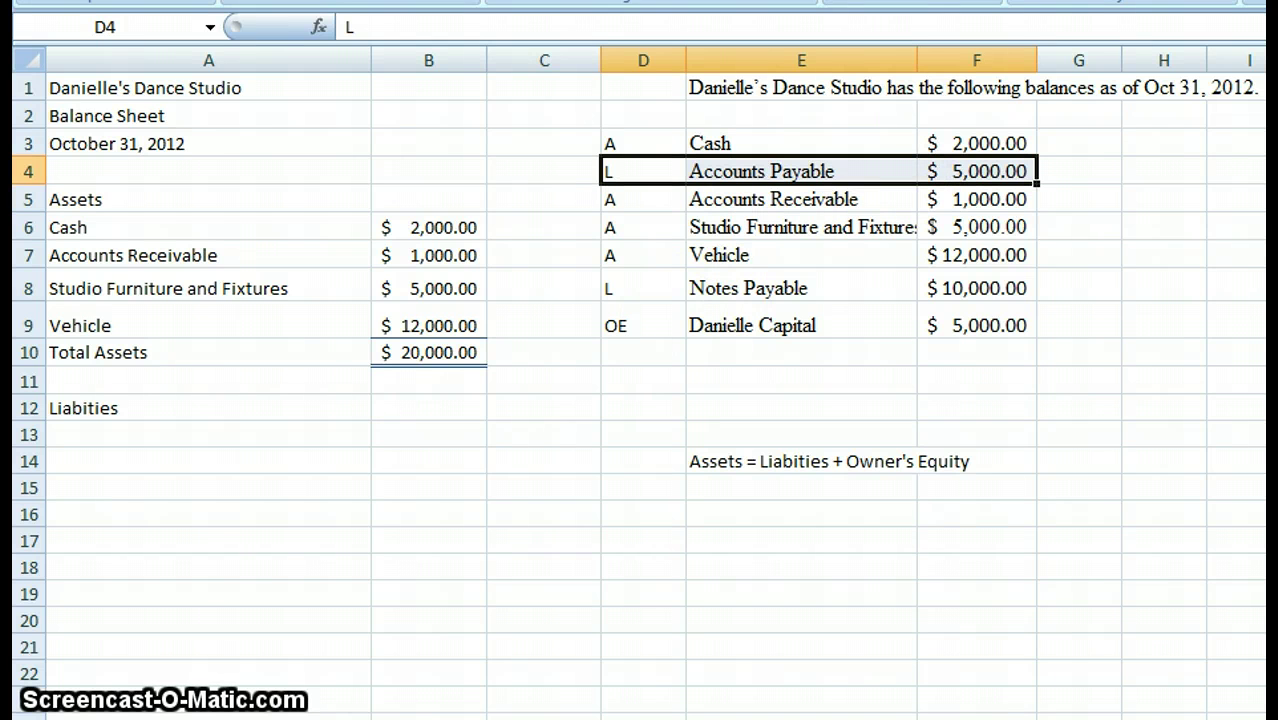
{"action": "left_click", "coordinate": [350, 1]}
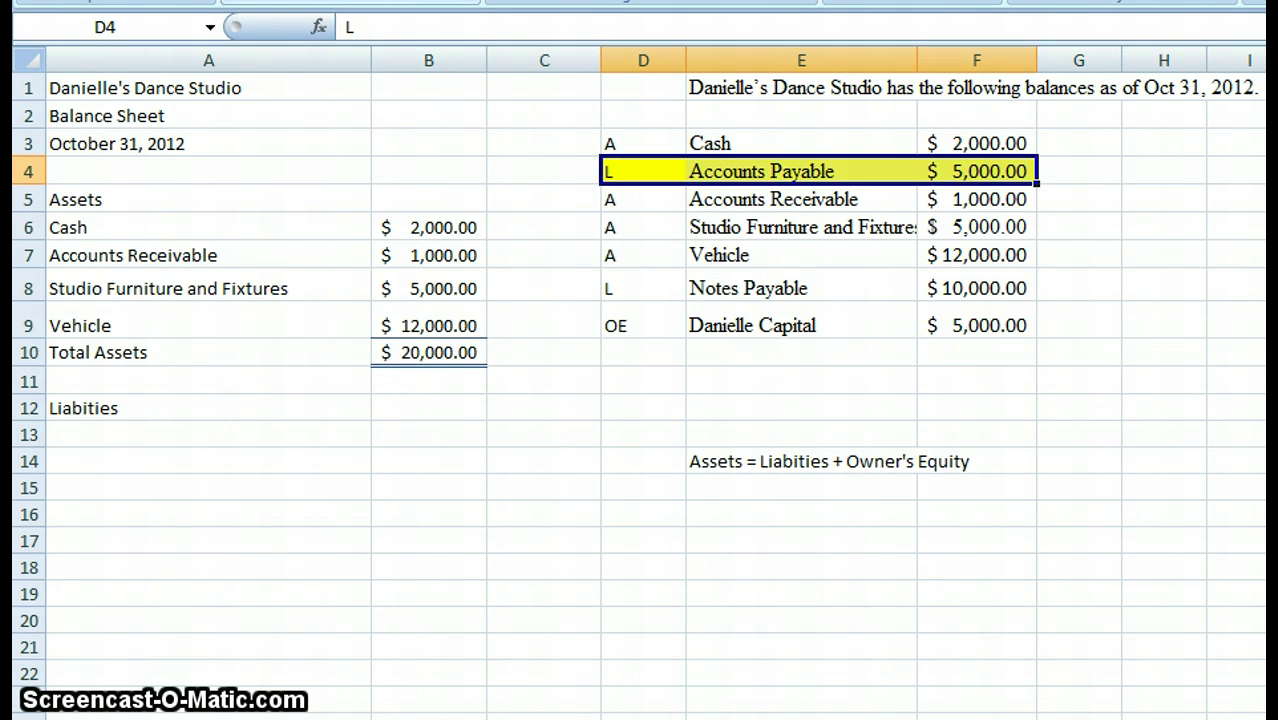
{"action": "left_click", "coordinate": [646, 288]}
{"action": "left_click_drag", "start_coordinate": [646, 288], "coordinate": [970, 289]}
{"action": "left_click", "coordinate": [350, 1]}
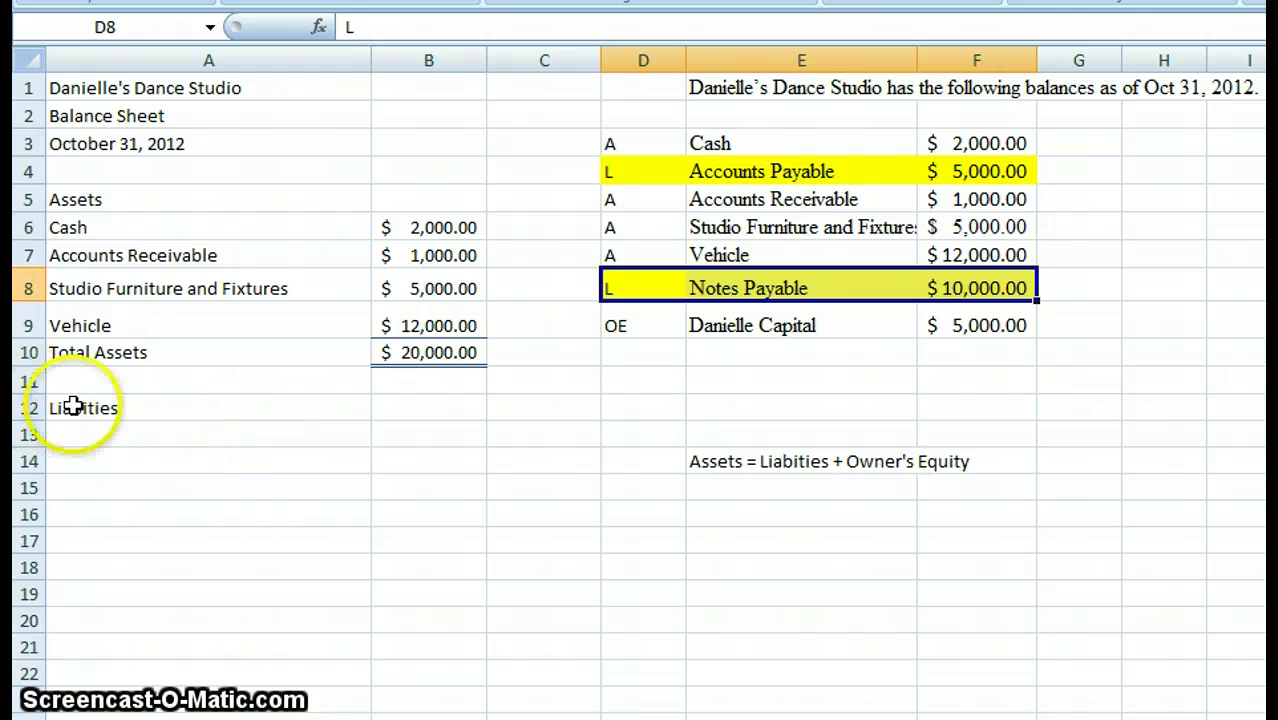
Step: Correct the spelling of the section heading in cell A12 to Liabilities
{"action": "left_click", "coordinate": [141, 411]}
{"action": "type", "text": "Liabitie"}
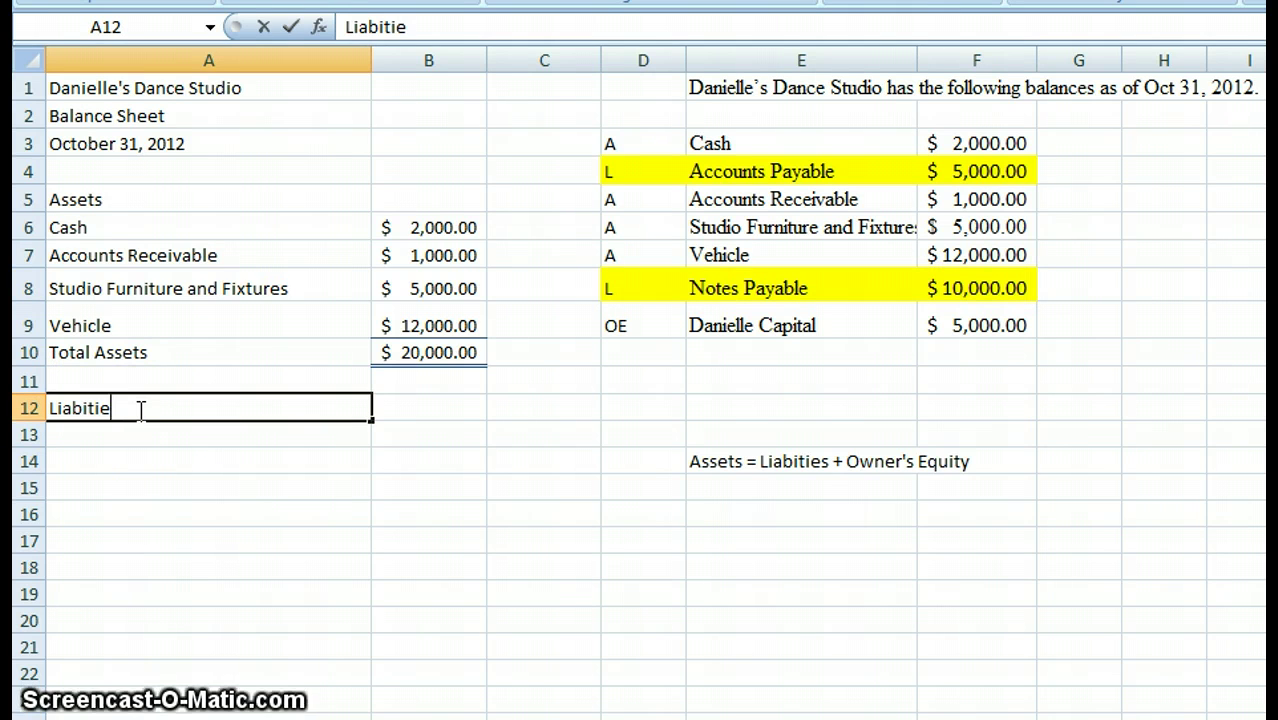
{"action": "key", "text": "BackSpace"}
{"action": "key", "text": "BackSpace"}
{"action": "key", "text": "BackSpace"}
{"action": "type", "text": "lities"}
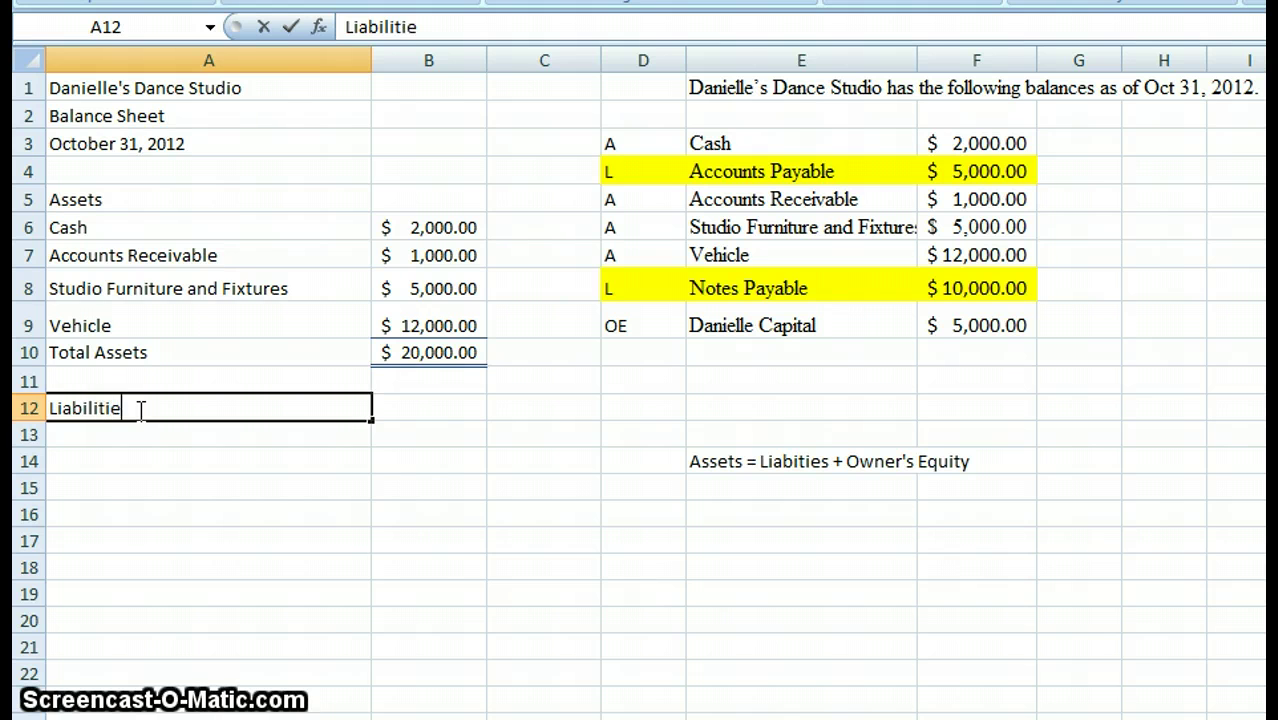
{"action": "key", "text": "Return"}
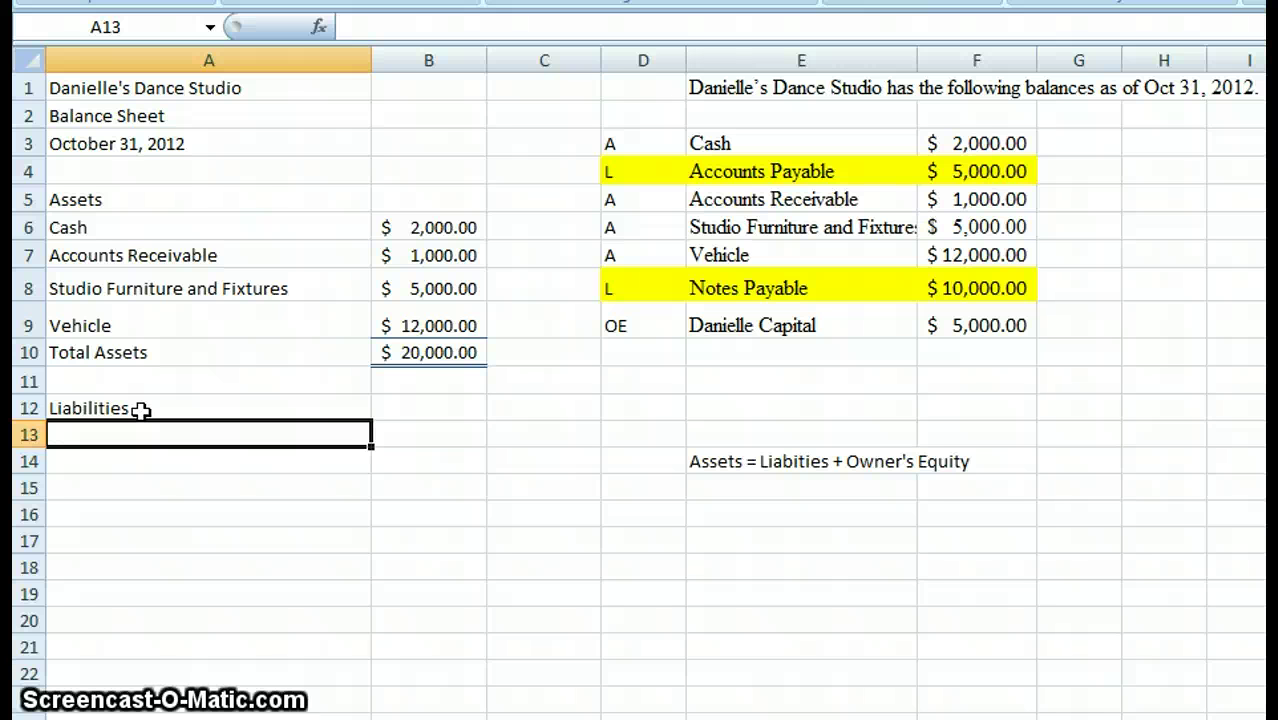
Step: Add the liability "Accouts Payable" in cell A13 with an amount of 5000 in cell B13
{"action": "type", "text": "Accou"}
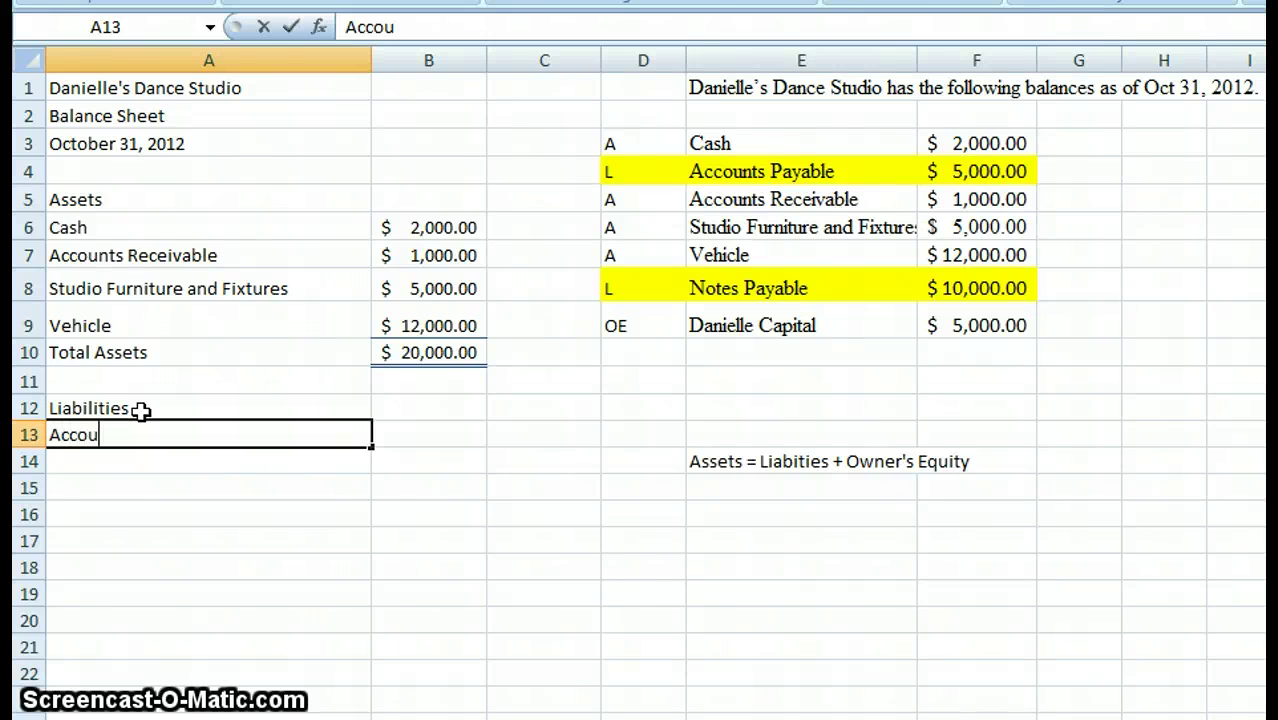
{"action": "type", "text": "ts Pay"}
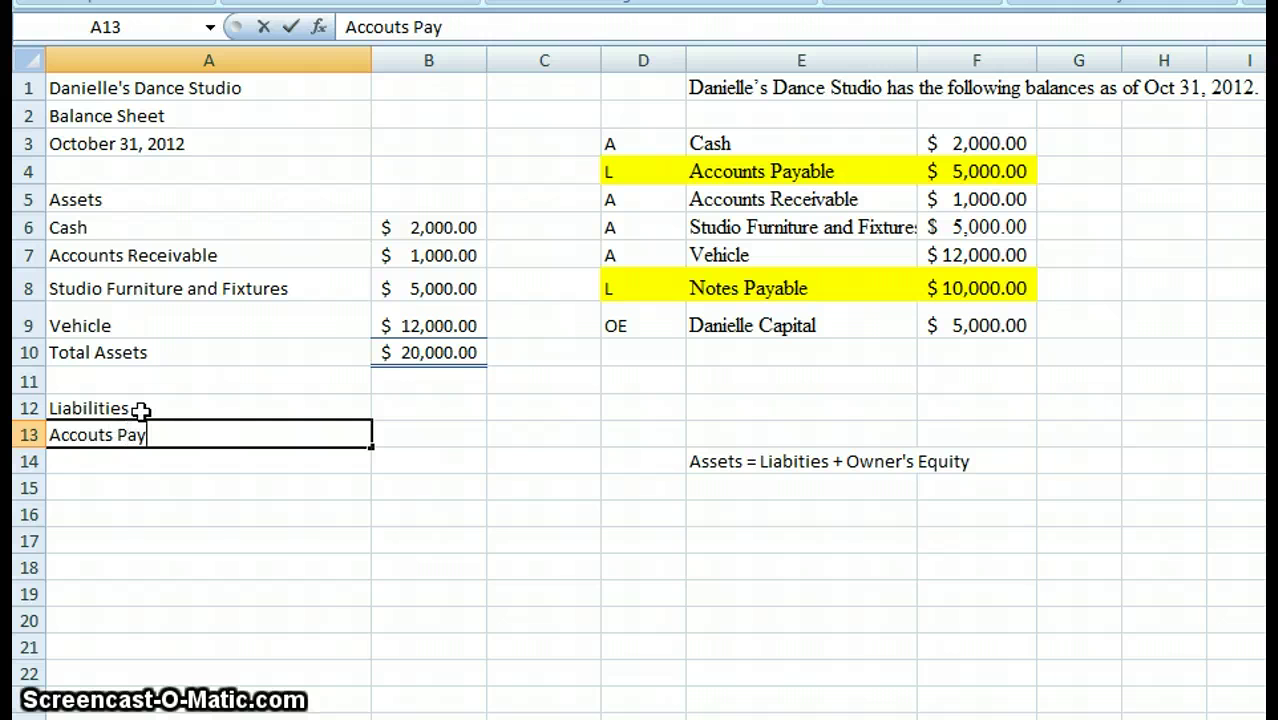
{"action": "type", "text": "able"}
{"action": "key", "text": "Tab"}
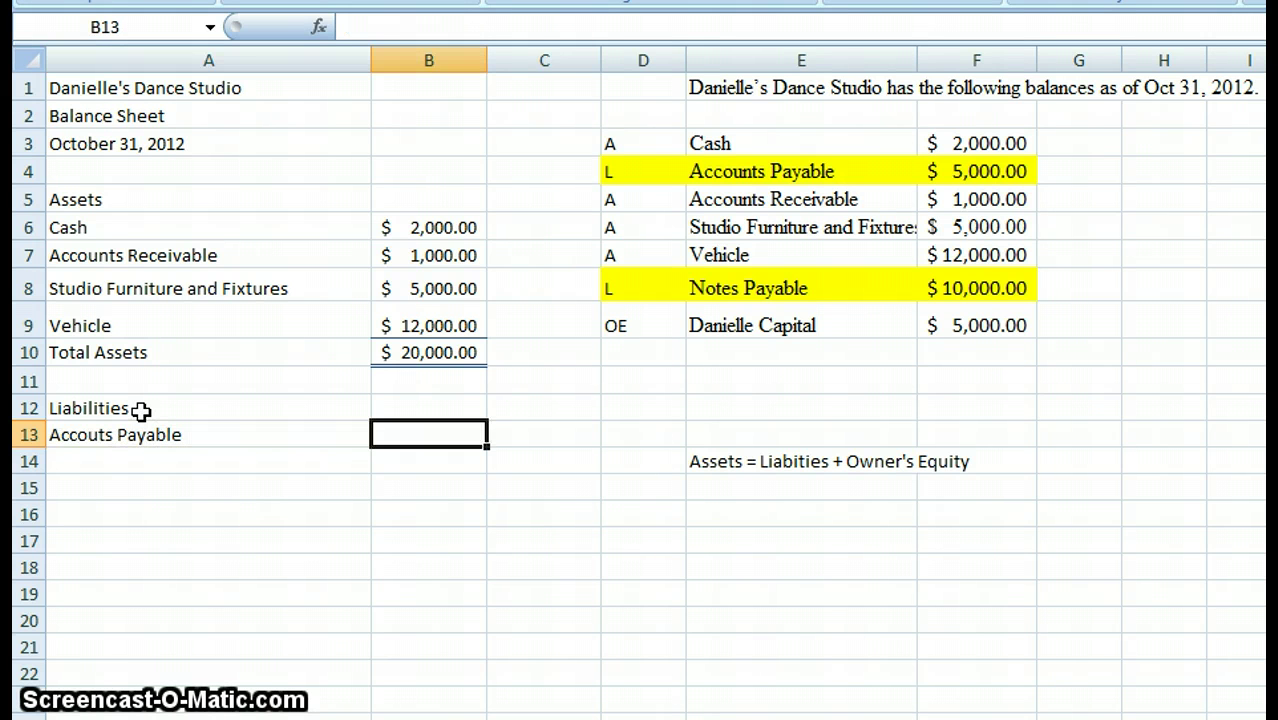
{"action": "type", "text": "5000"}
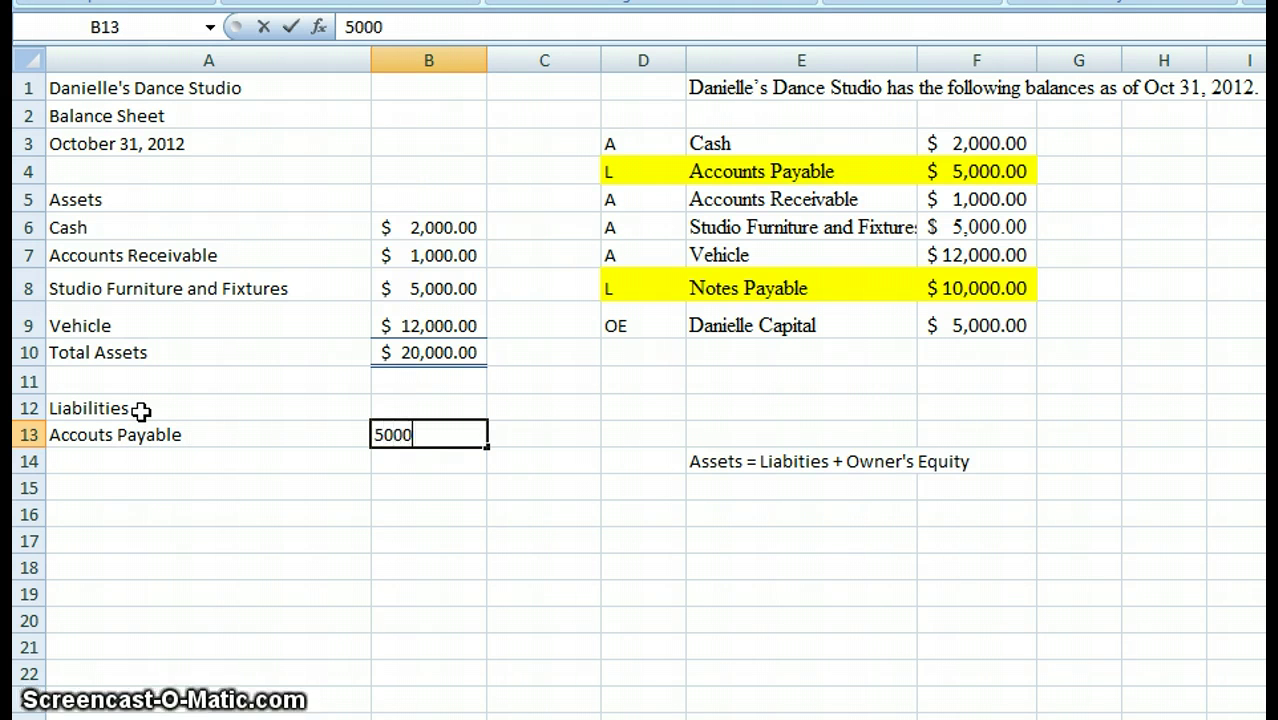
{"action": "key", "text": "Return"}
{"action": "key", "text": "Left"}
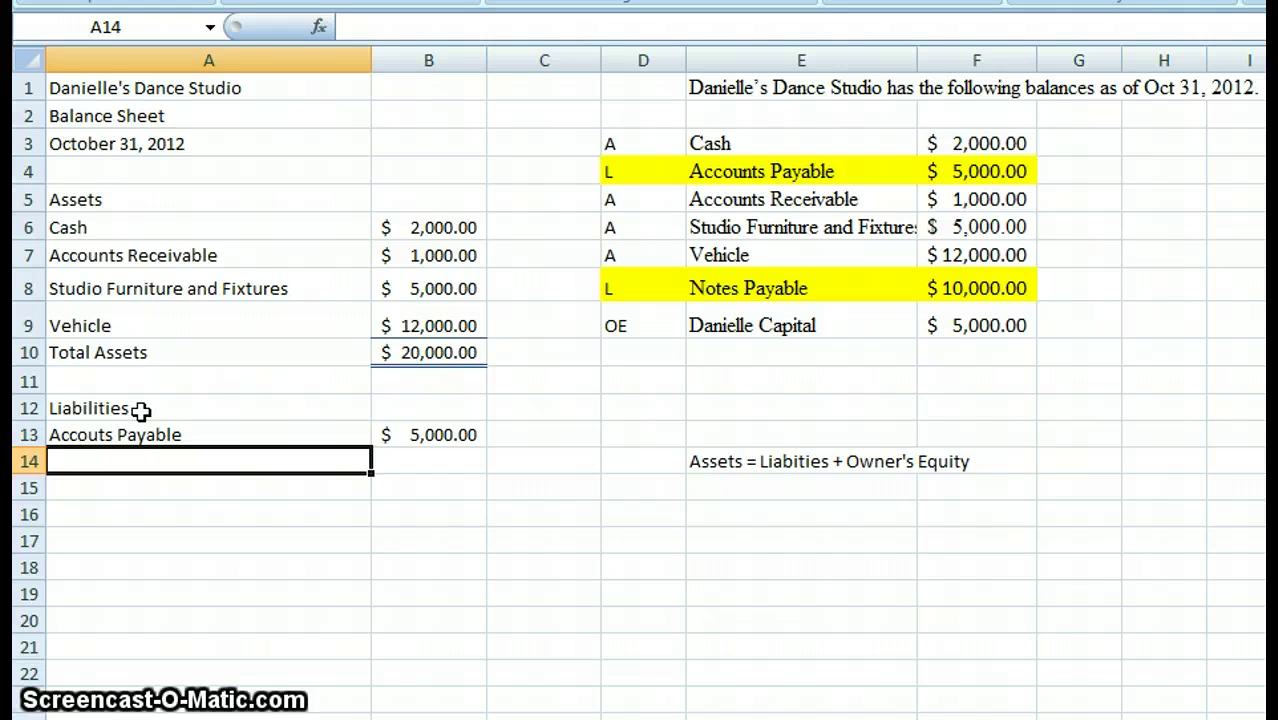
Step: Add the liability Notes Payable in cell A14 with an amount of 10000 in cell B14
{"action": "type", "text": "Notes Pay"}
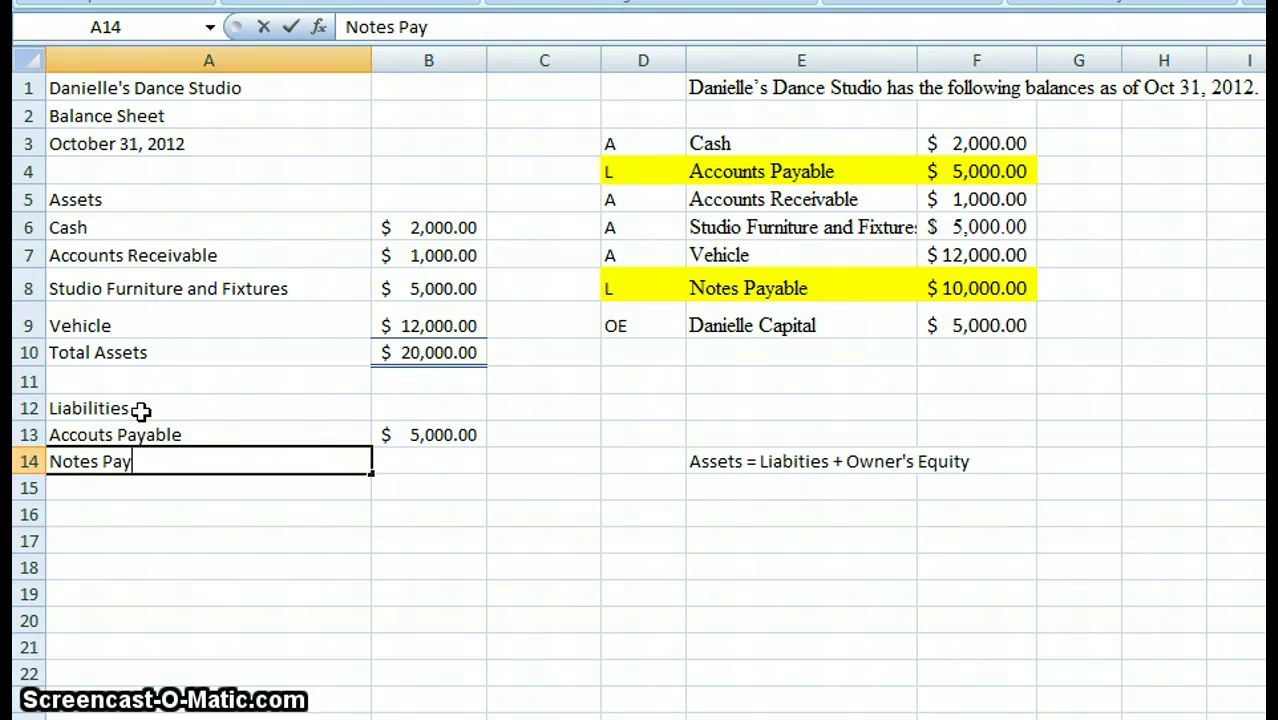
{"action": "type", "text": "able"}
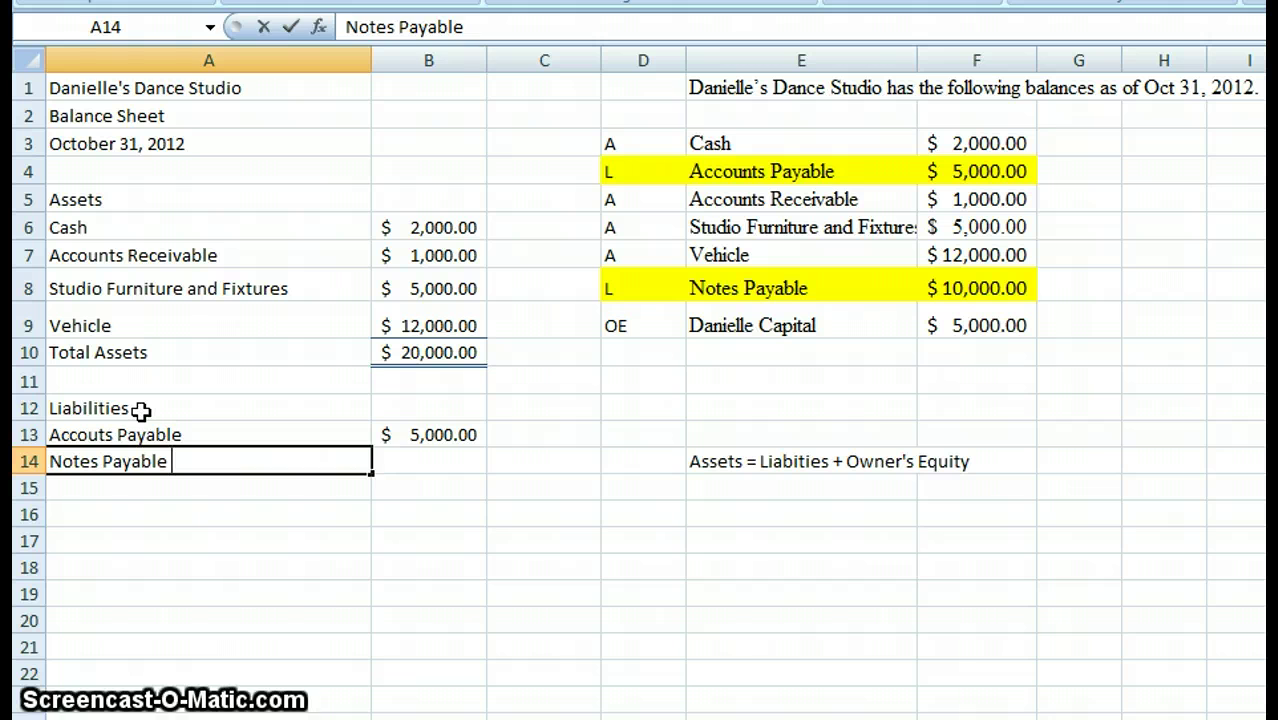
{"action": "key", "text": "Tab"}
{"action": "type", "text": "10000"}
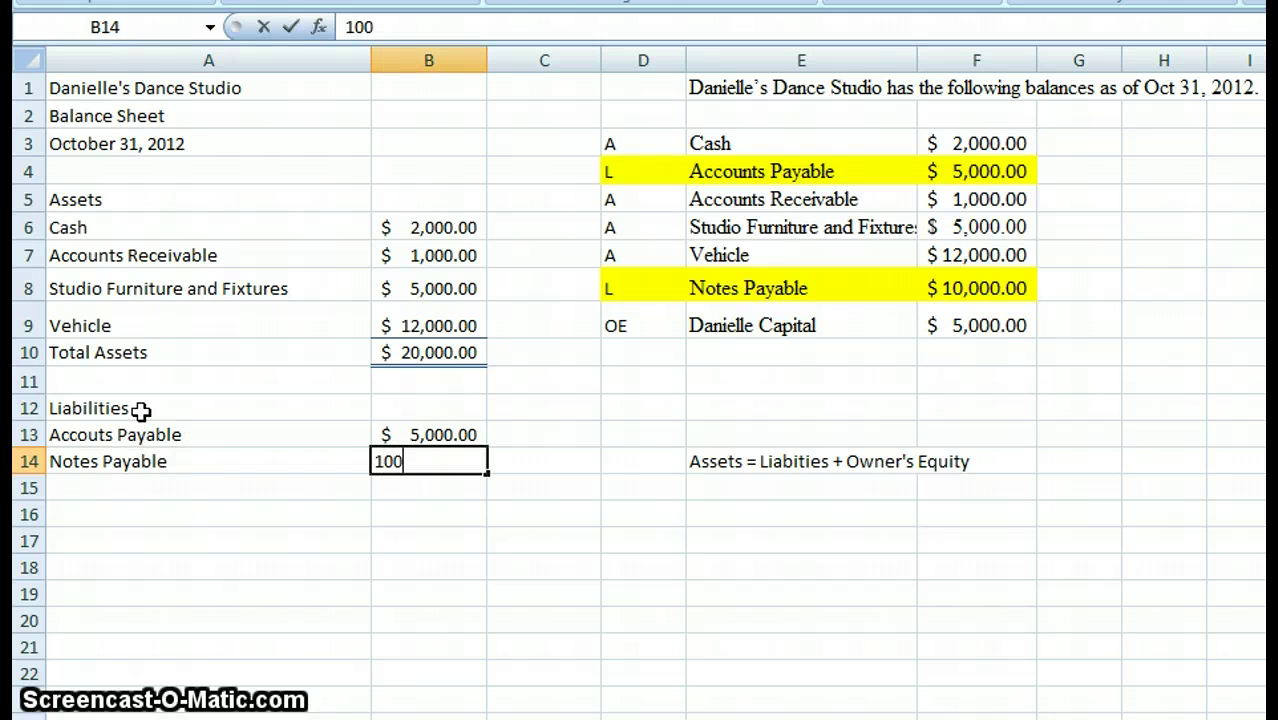
{"action": "key", "text": "Return"}
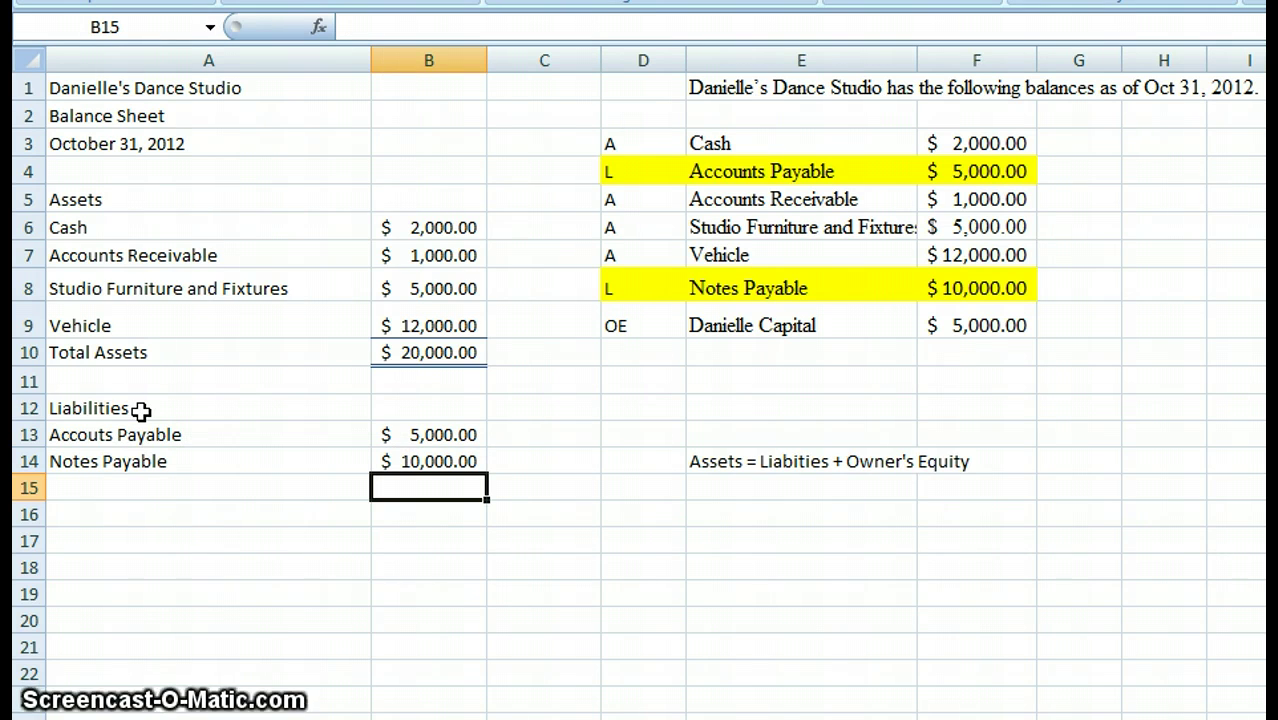
Step: Label cell A15 Total Liabilities and sum the liability amounts B13:B14 in cell B15
{"action": "key", "text": "Left"}
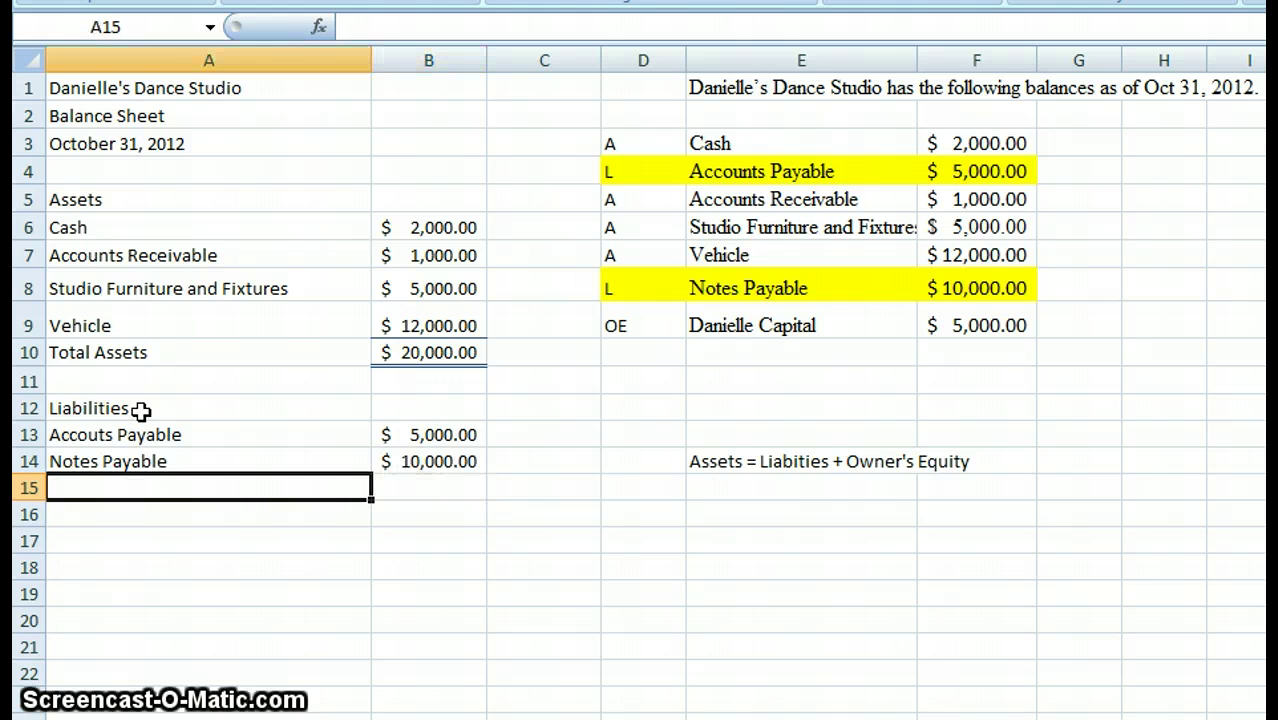
{"action": "type", "text": "Total Li"}
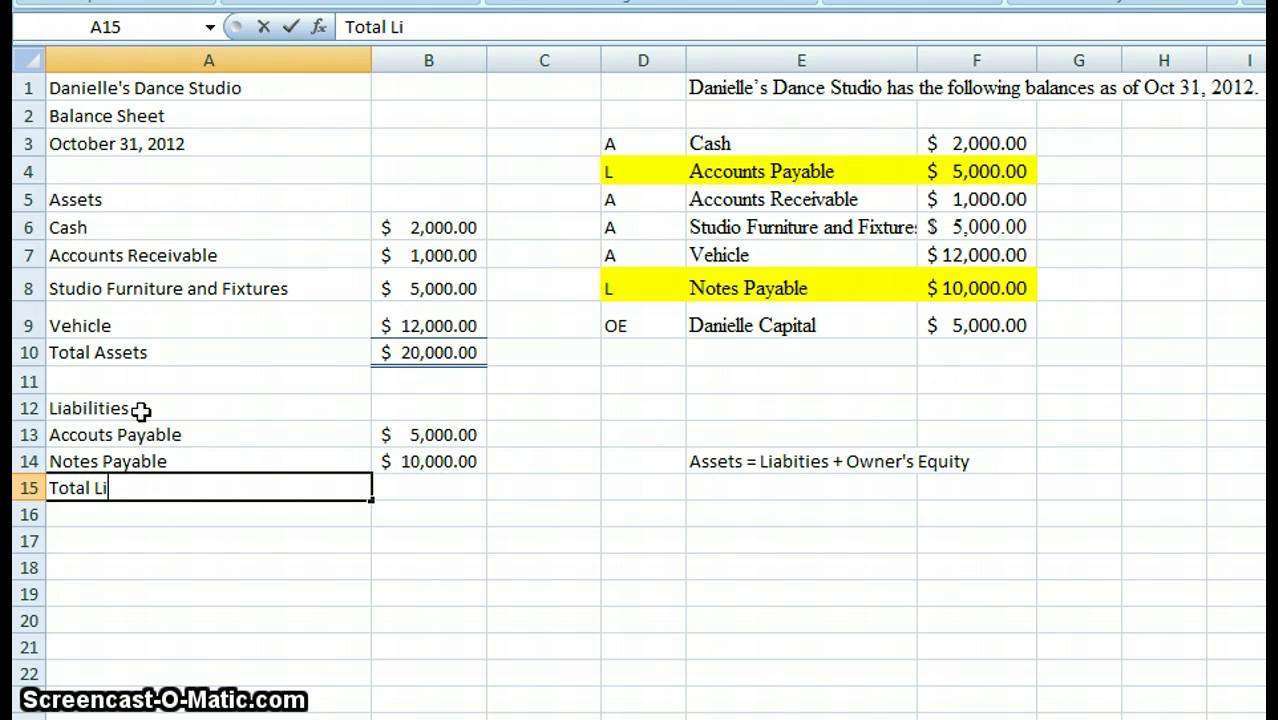
{"action": "type", "text": "abii"}
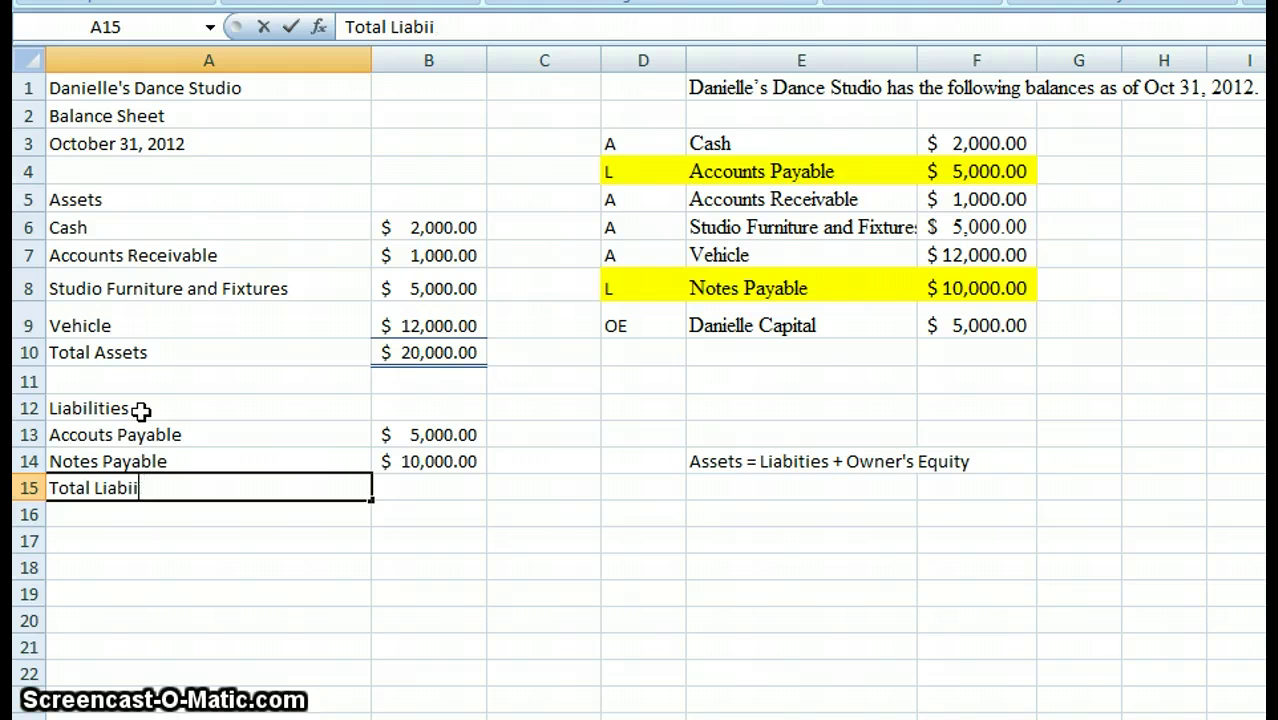
{"action": "type", "text": "l"}
{"action": "key", "text": "BackSpace"}
{"action": "key", "text": "BackSpace"}
{"action": "type", "text": "litie"}
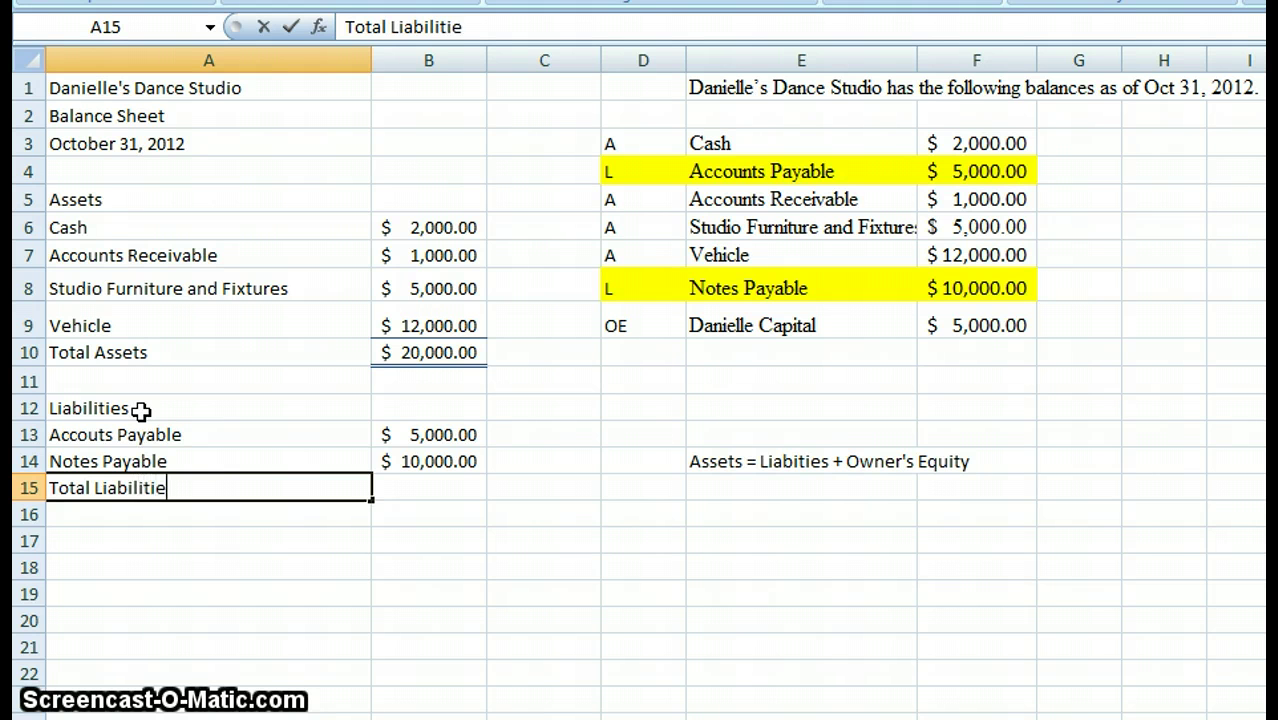
{"action": "type", "text": "s"}
{"action": "key", "text": "Tab"}
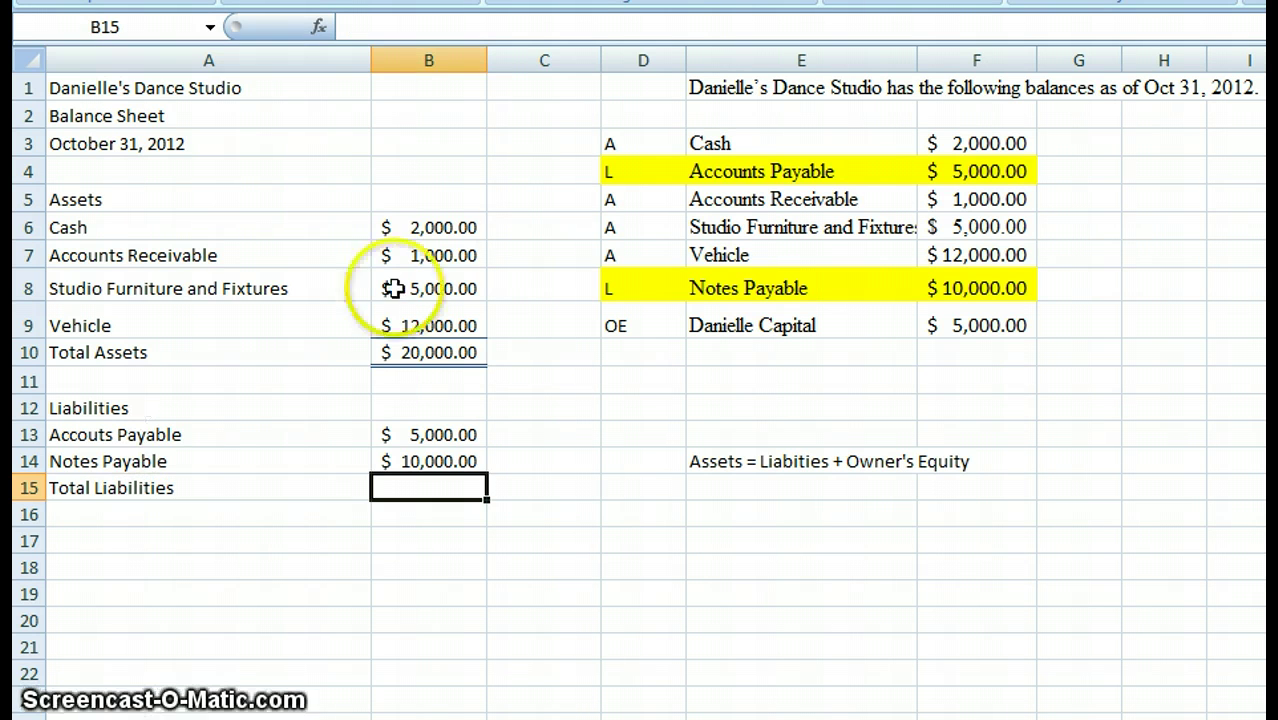
{"action": "left_click_drag", "start_coordinate": [407, 432], "coordinate": [390, 488]}
{"action": "key", "text": "alt+equal"}
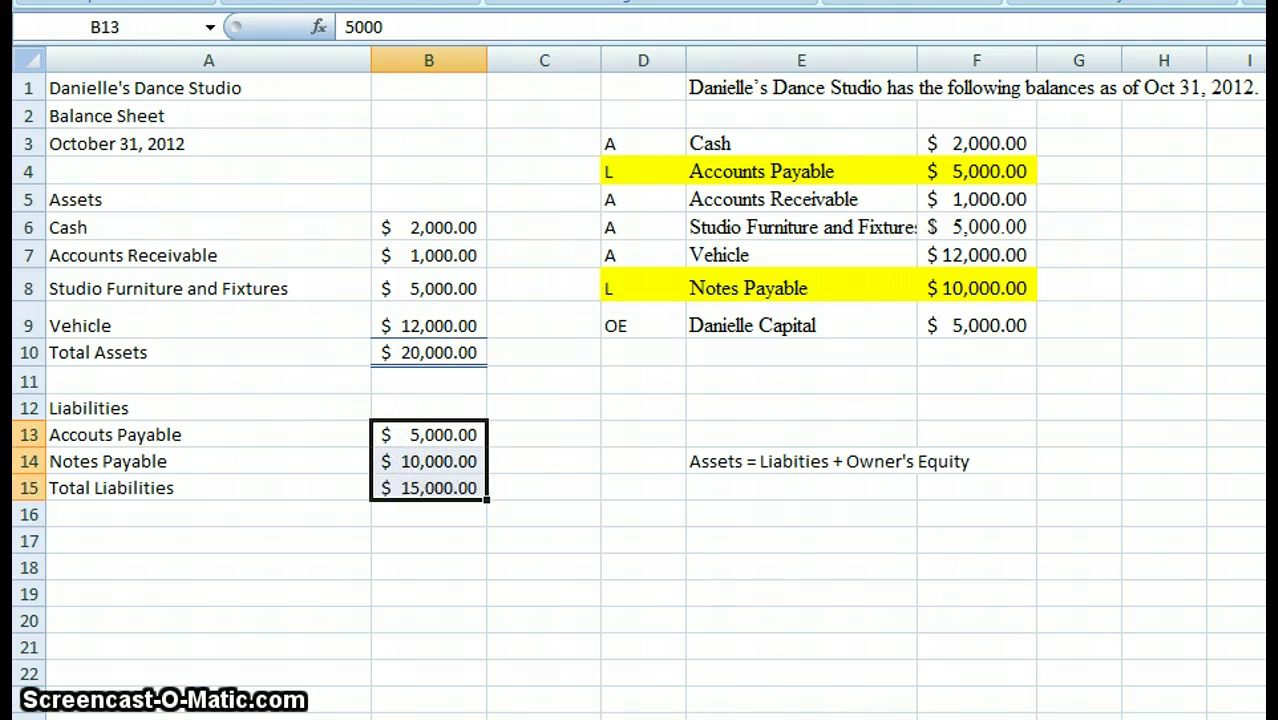
Step: Apply a Bottom Border to the Notes Payable amount in cell B14
{"action": "left_click", "coordinate": [468, 462]}
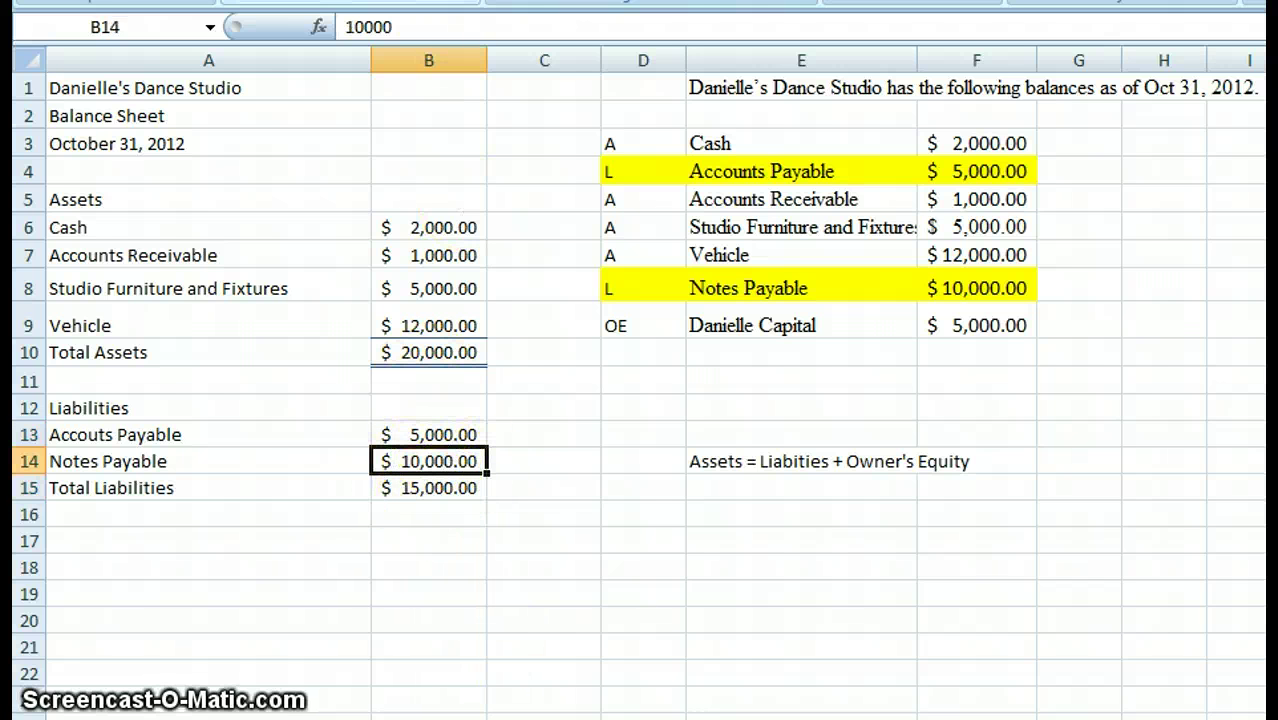
{"action": "key", "text": "alt+h"}
{"action": "key", "text": "b"}
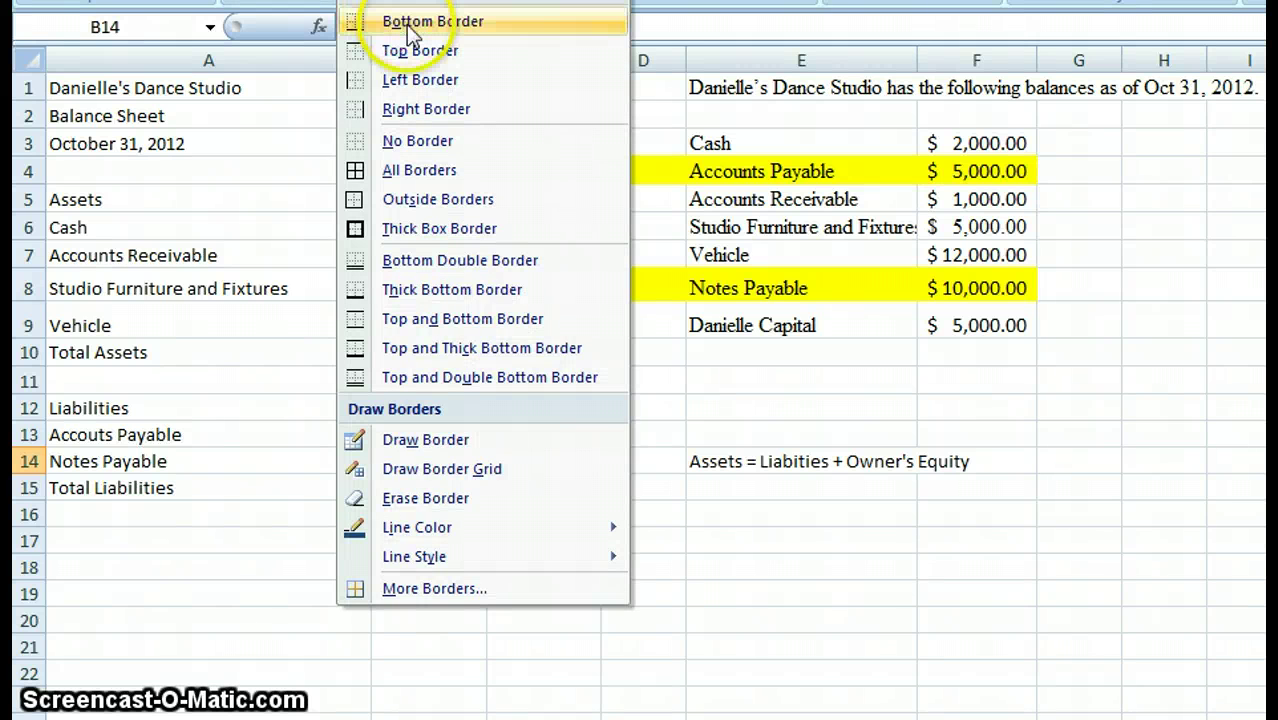
{"action": "left_click", "coordinate": [372, 21]}
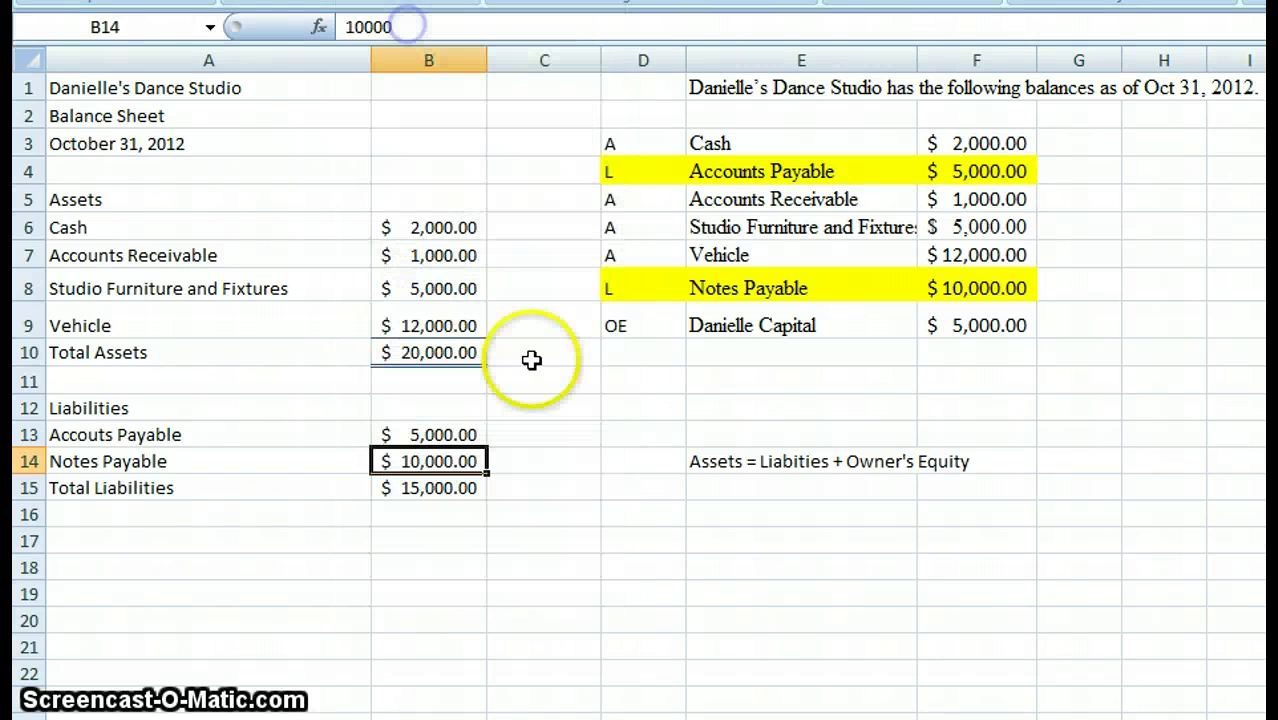
{"action": "left_click", "coordinate": [505, 487]}
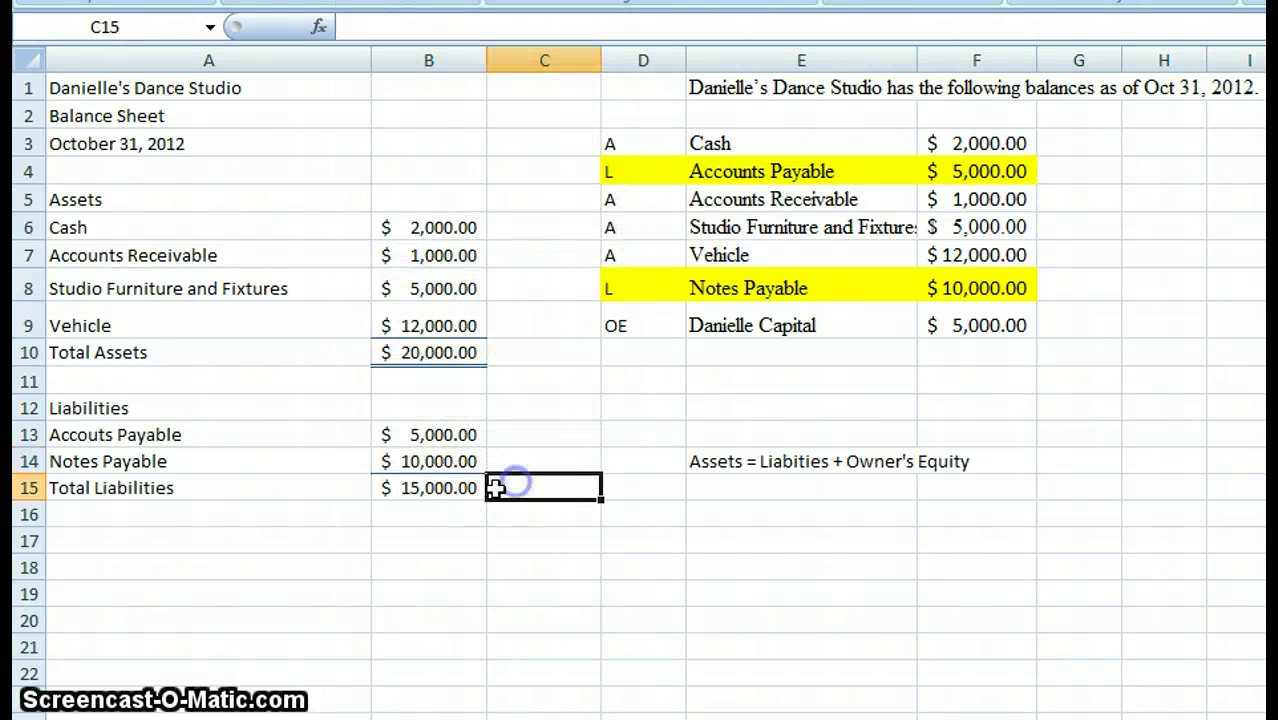
Step: Enter the section heading Owner's Equity in cell A17, leaving a blank row below Total Liabilities
{"action": "left_click", "coordinate": [308, 539]}
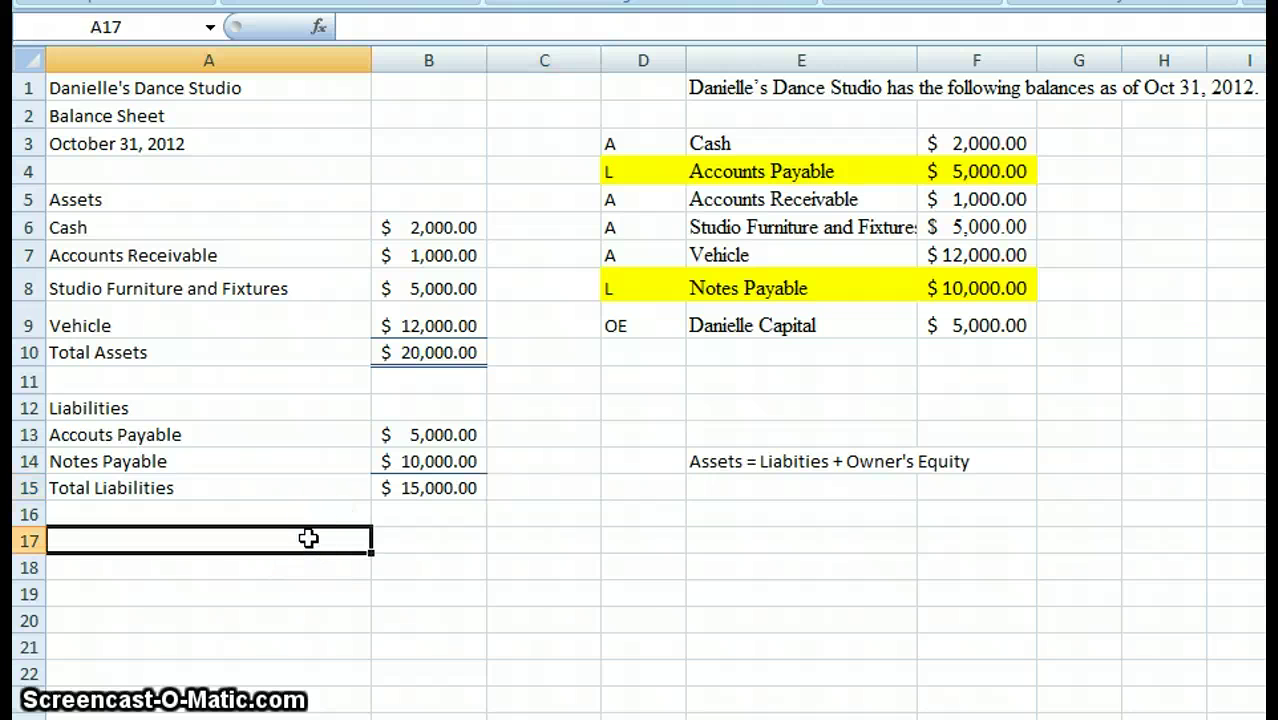
{"action": "type", "text": "Owner"}
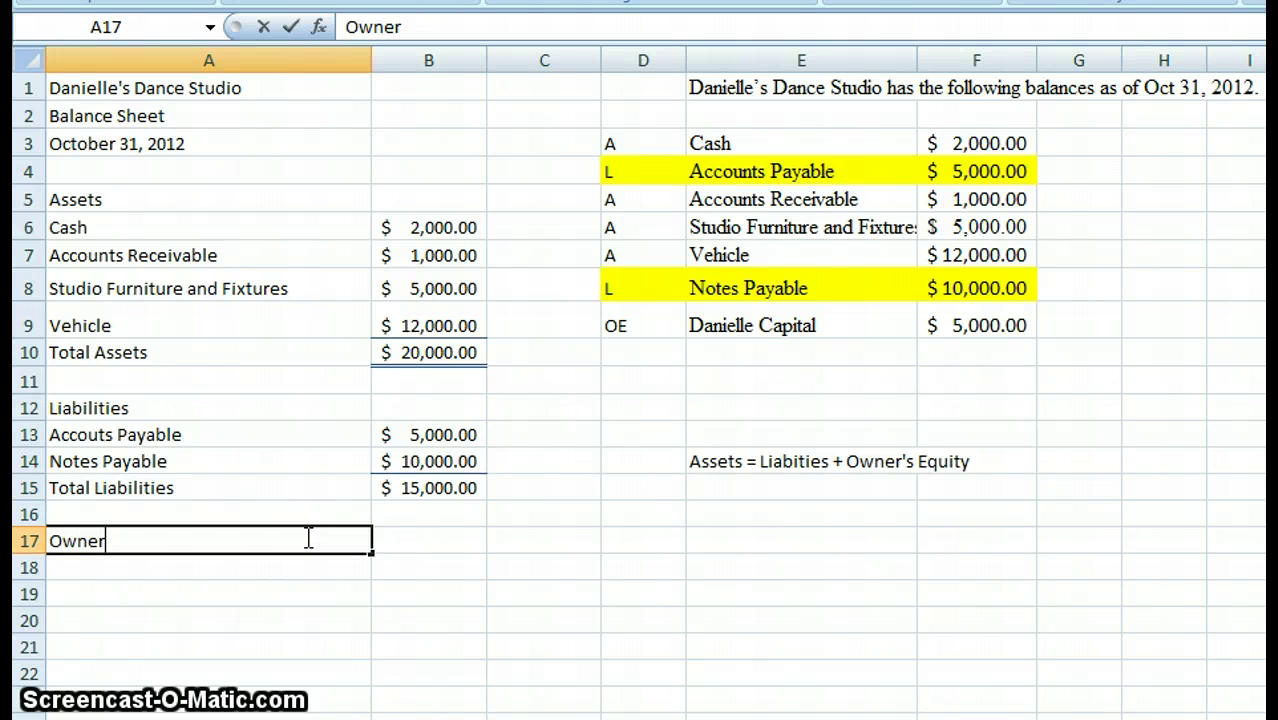
{"action": "type", "text": "'s Equity"}
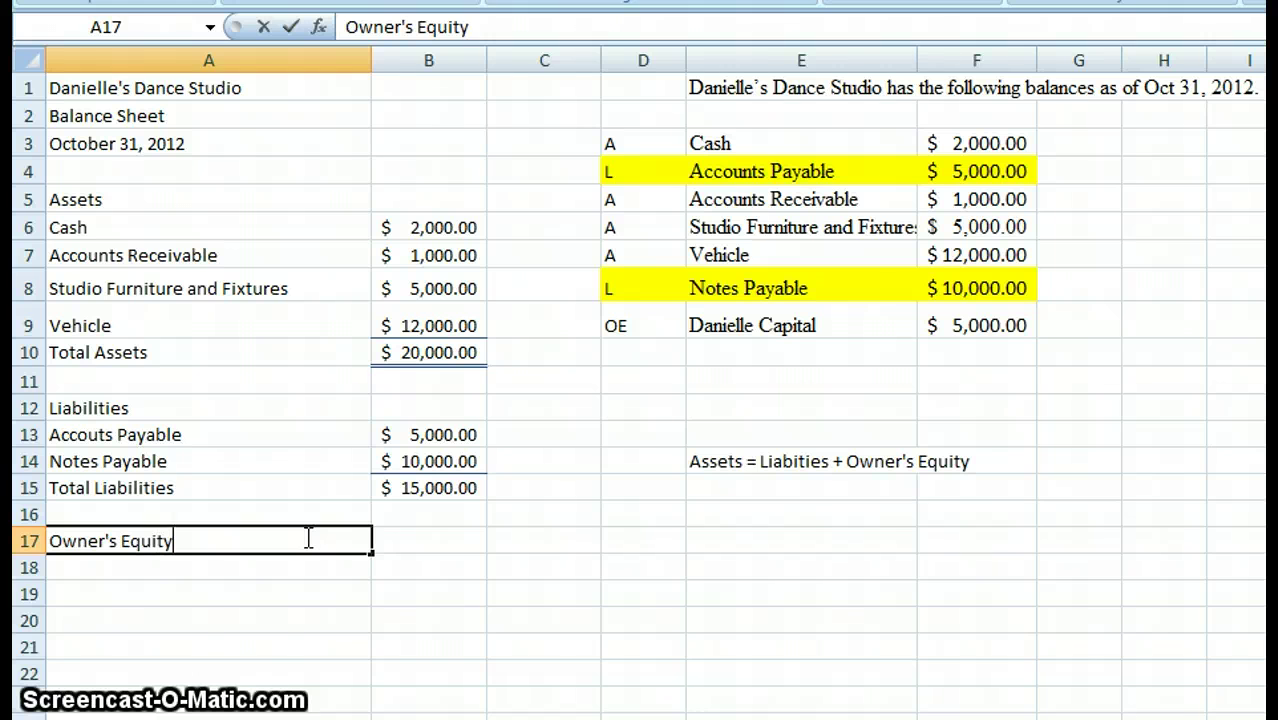
{"action": "key", "text": "Return"}
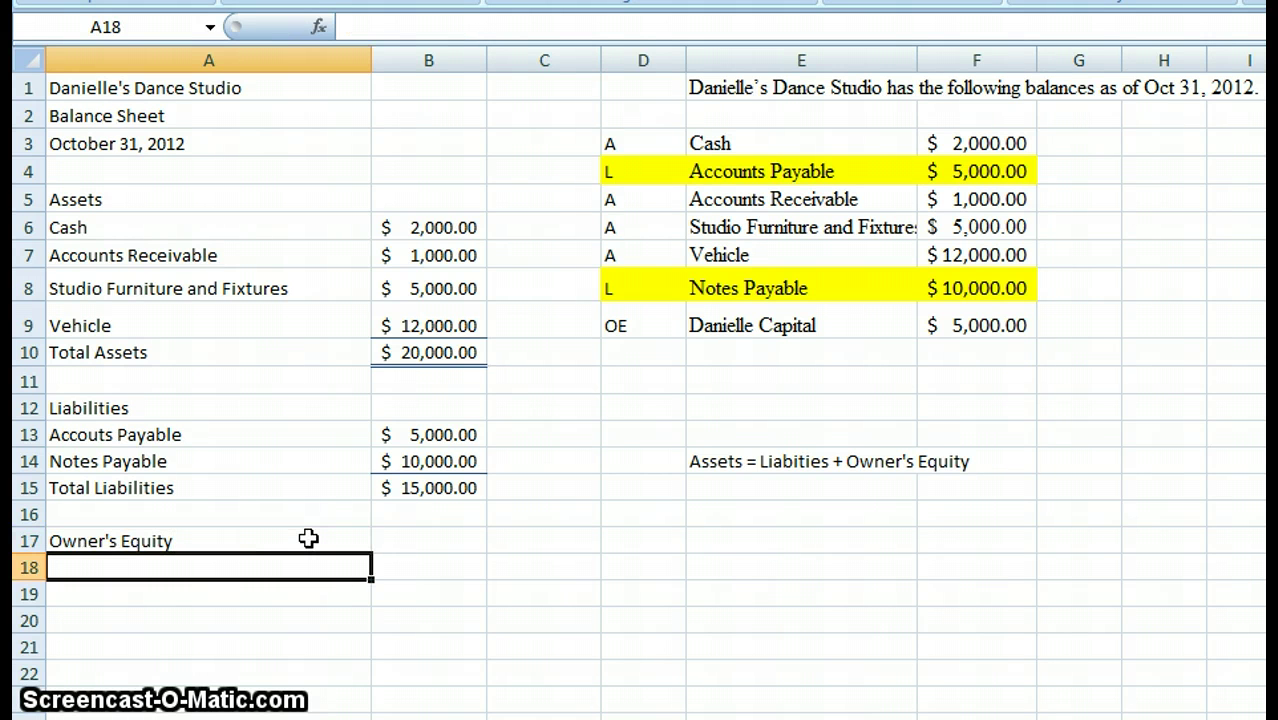
Step: Enter the owner's capital account, as named in cell E9, in cell A18 with an amount of 5000 in cell B18
{"action": "type", "text": "Dandi"}
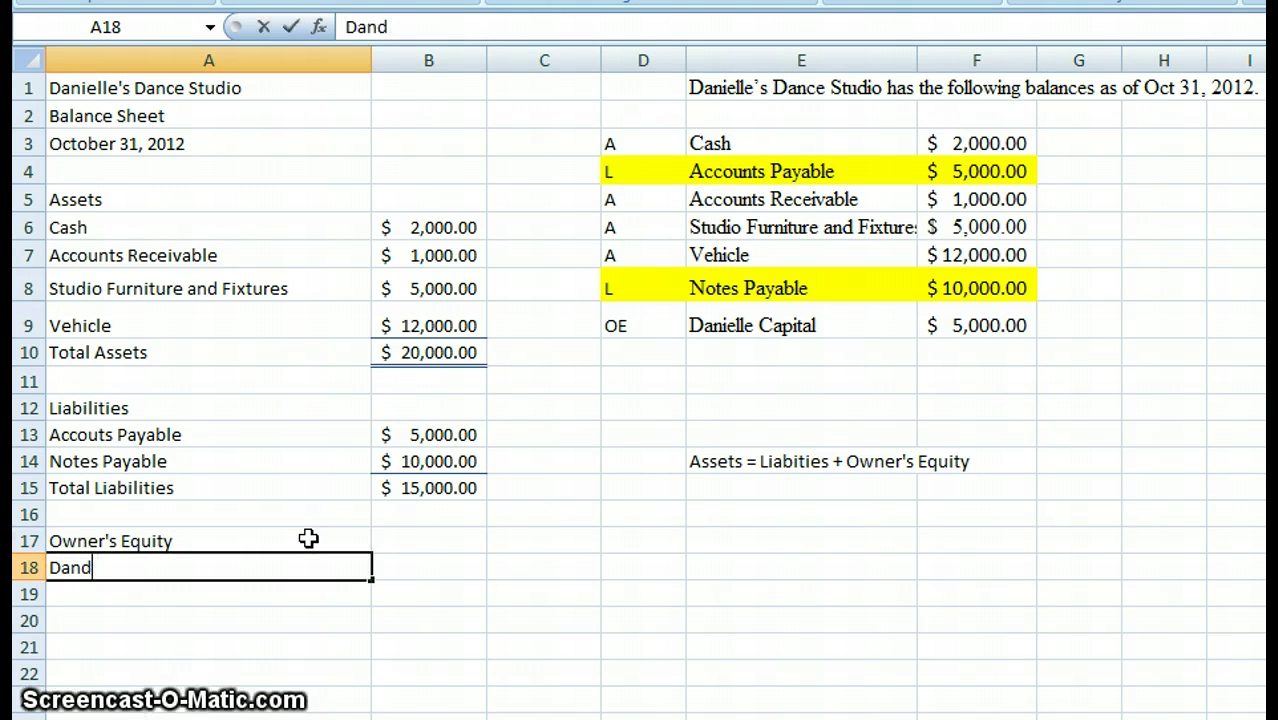
{"action": "key", "text": "BackSpace"}
{"action": "type", "text": "ielle"}
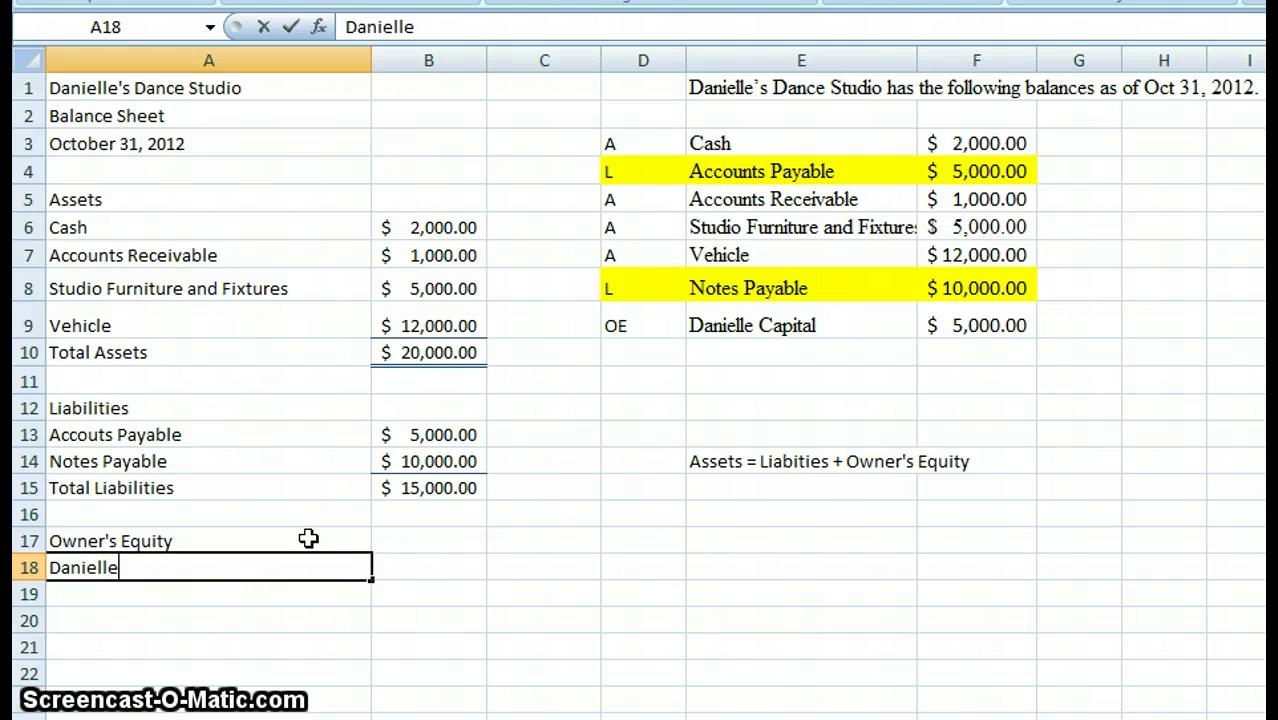
{"action": "type", "text": " Capital"}
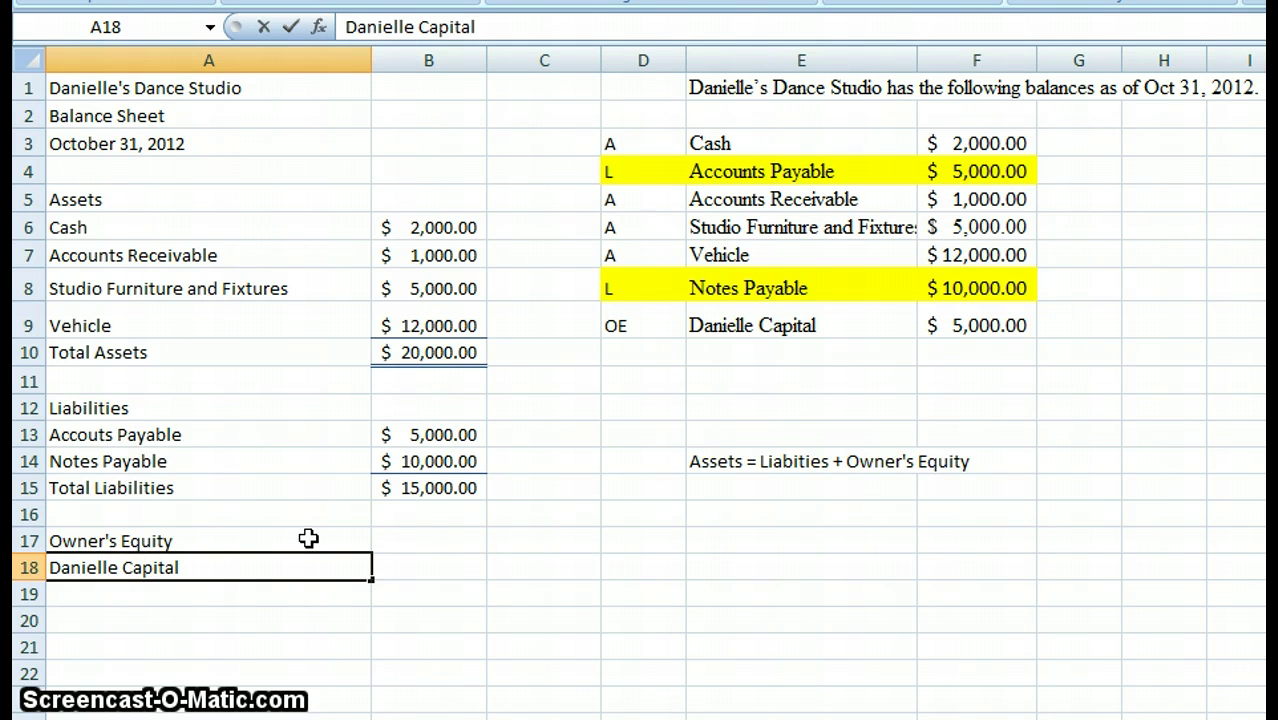
{"action": "key", "text": "Tab"}
{"action": "type", "text": "5,00"}
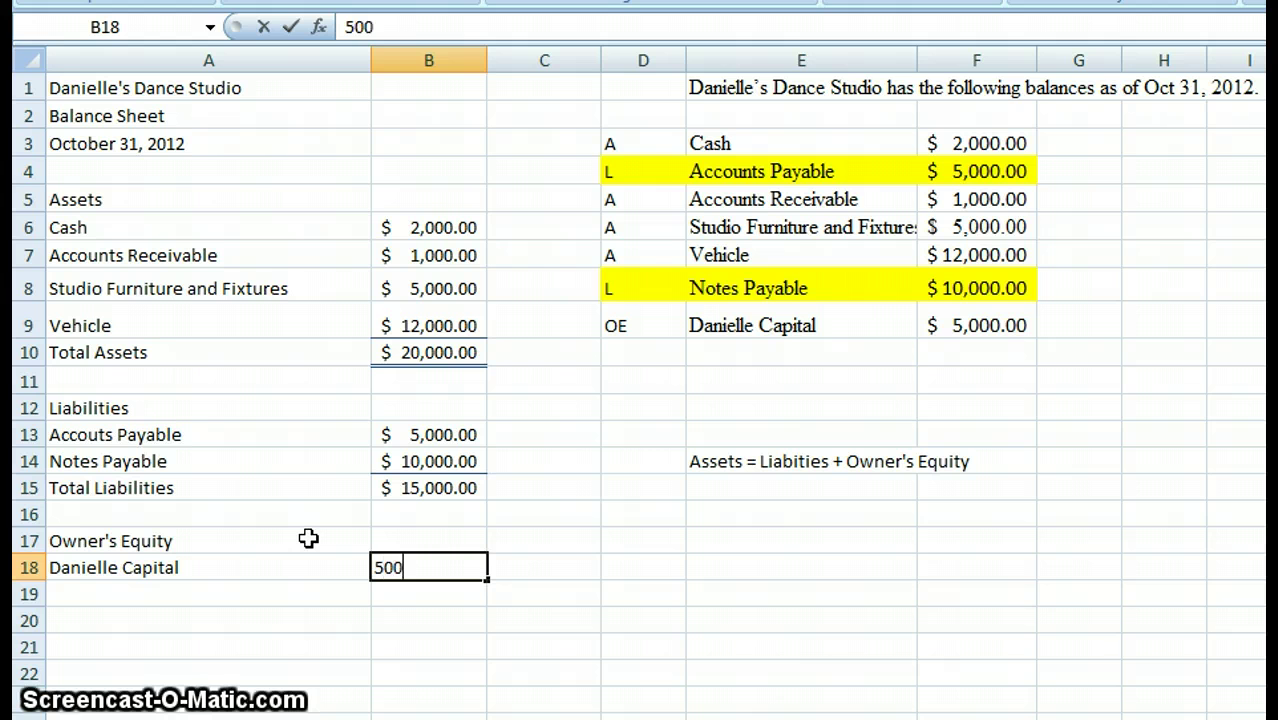
{"action": "type", "text": "0"}
{"action": "key", "text": "Return"}
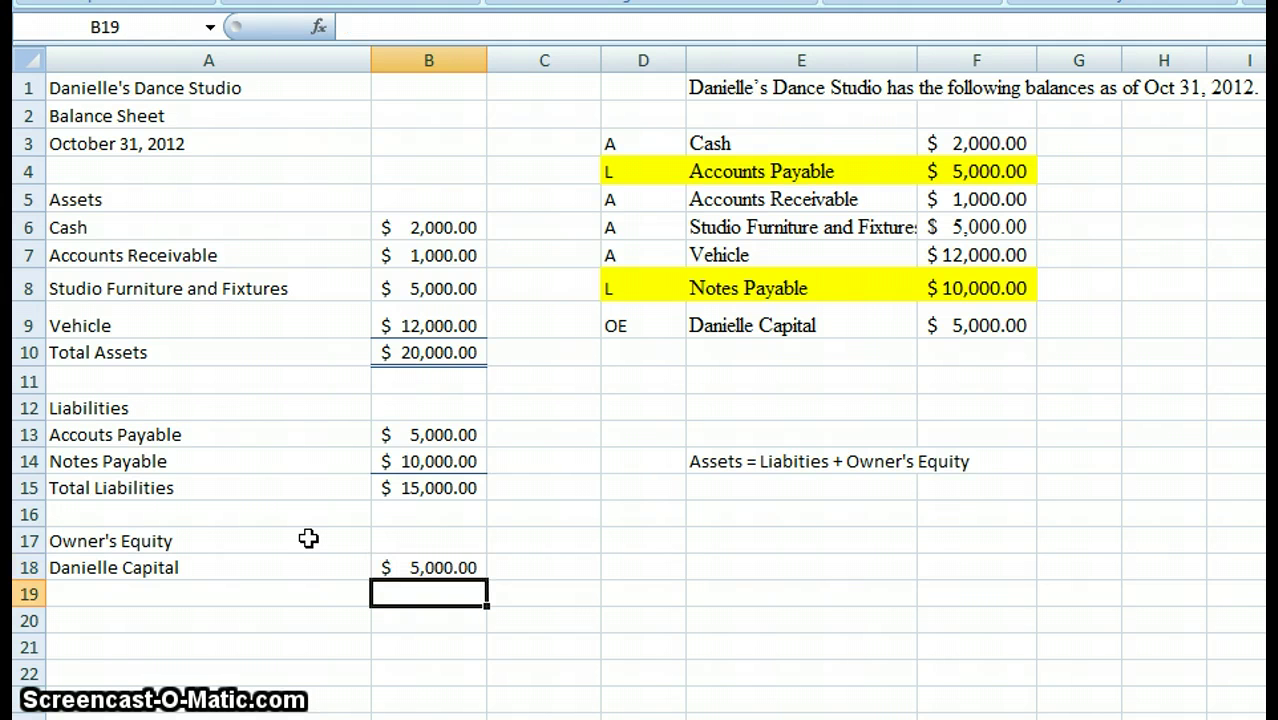
{"action": "left_click", "coordinate": [215, 567]}
{"action": "left_click_drag", "start_coordinate": [215, 567], "coordinate": [431, 564]}
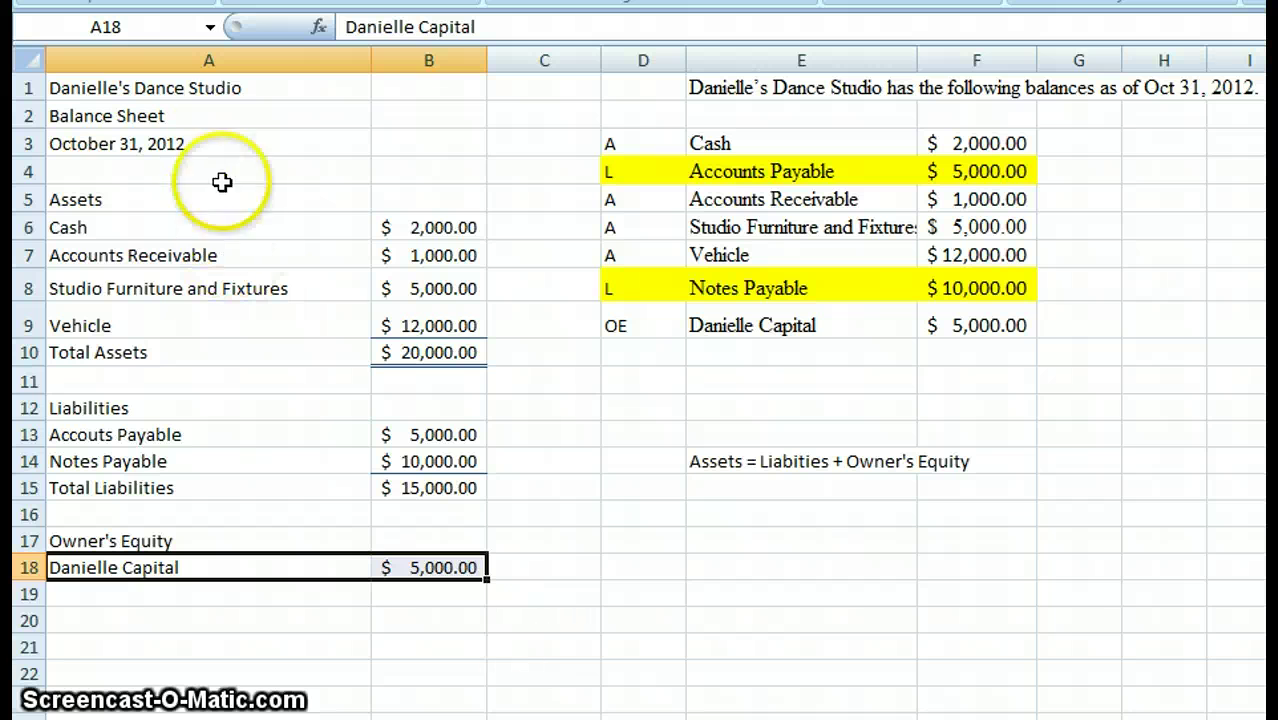
{"action": "left_click", "coordinate": [211, 144]}
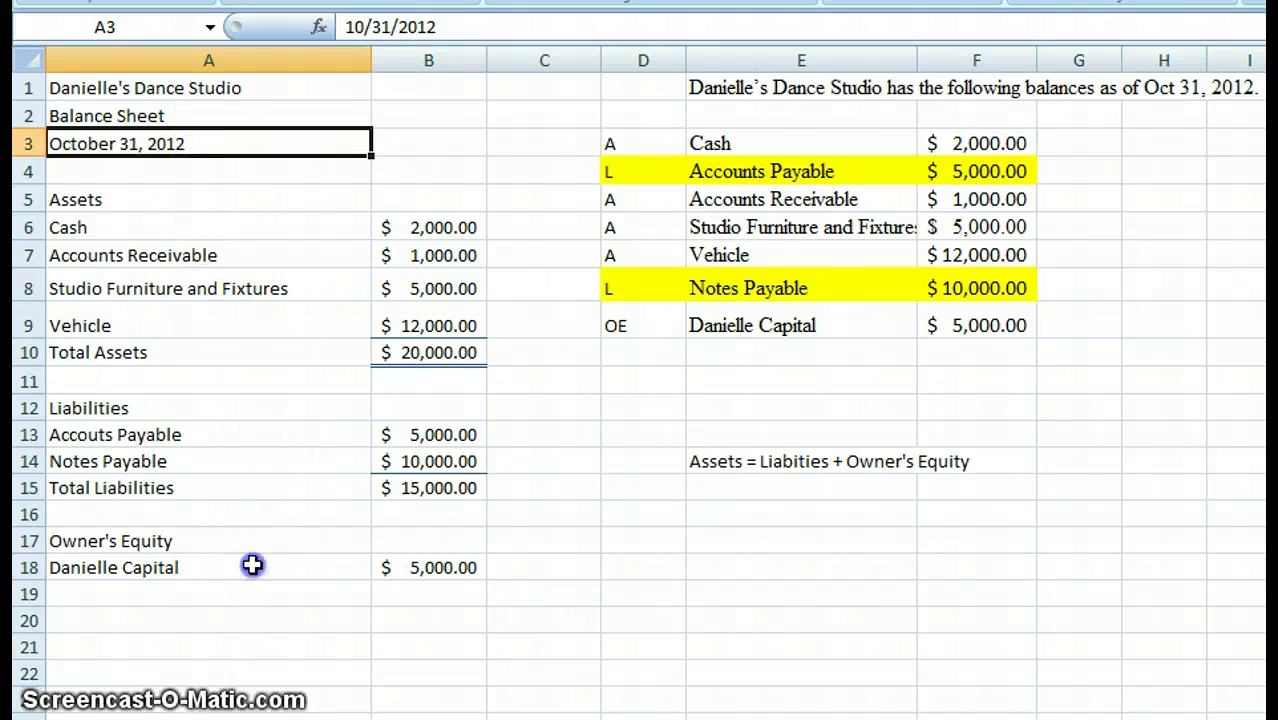
{"action": "left_click_drag", "start_coordinate": [254, 566], "coordinate": [374, 563]}
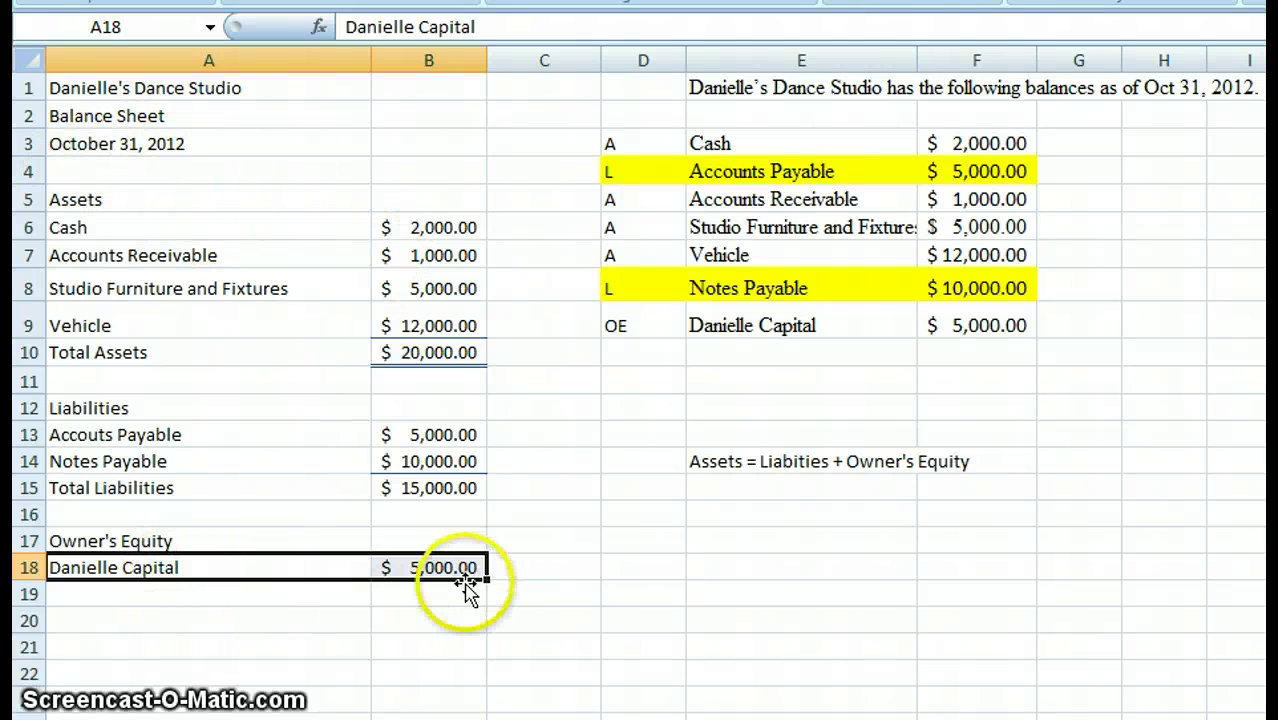
Step: Enter the label Total Liabilites and Owner's Equity in cell A20, leaving row 19 blank
{"action": "left_click", "coordinate": [95, 617]}
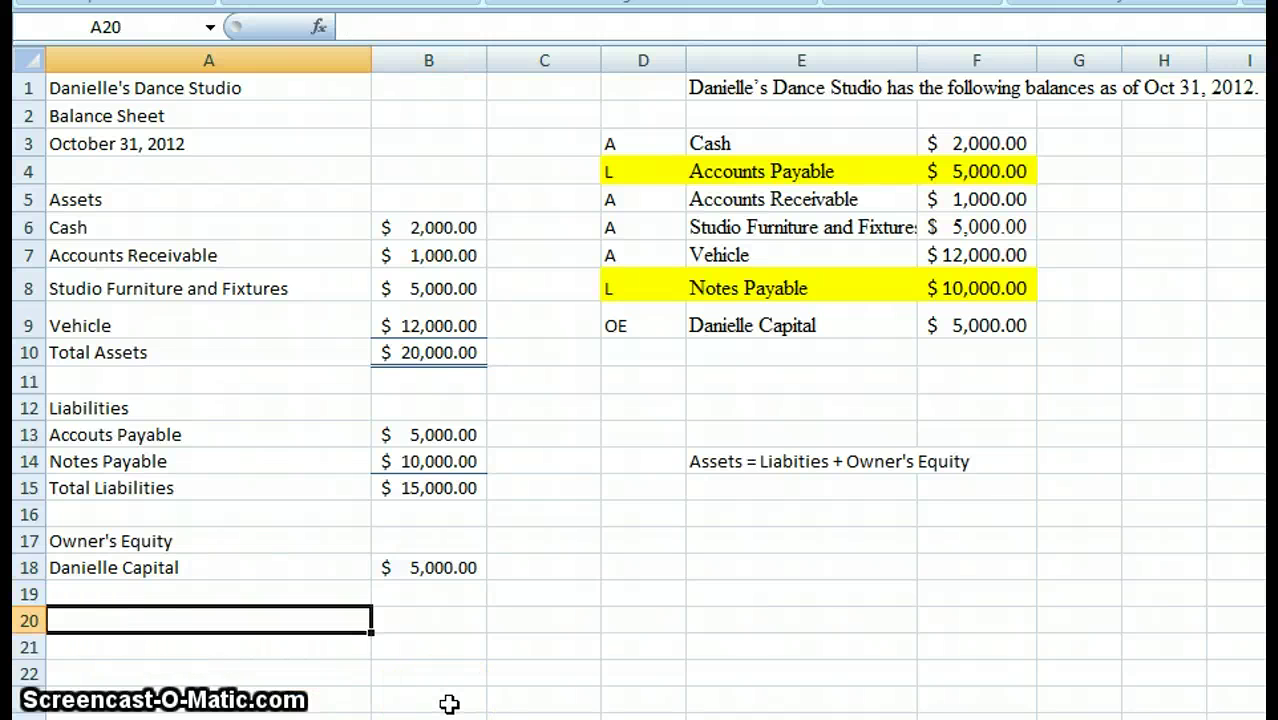
{"action": "type", "text": "Tot"}
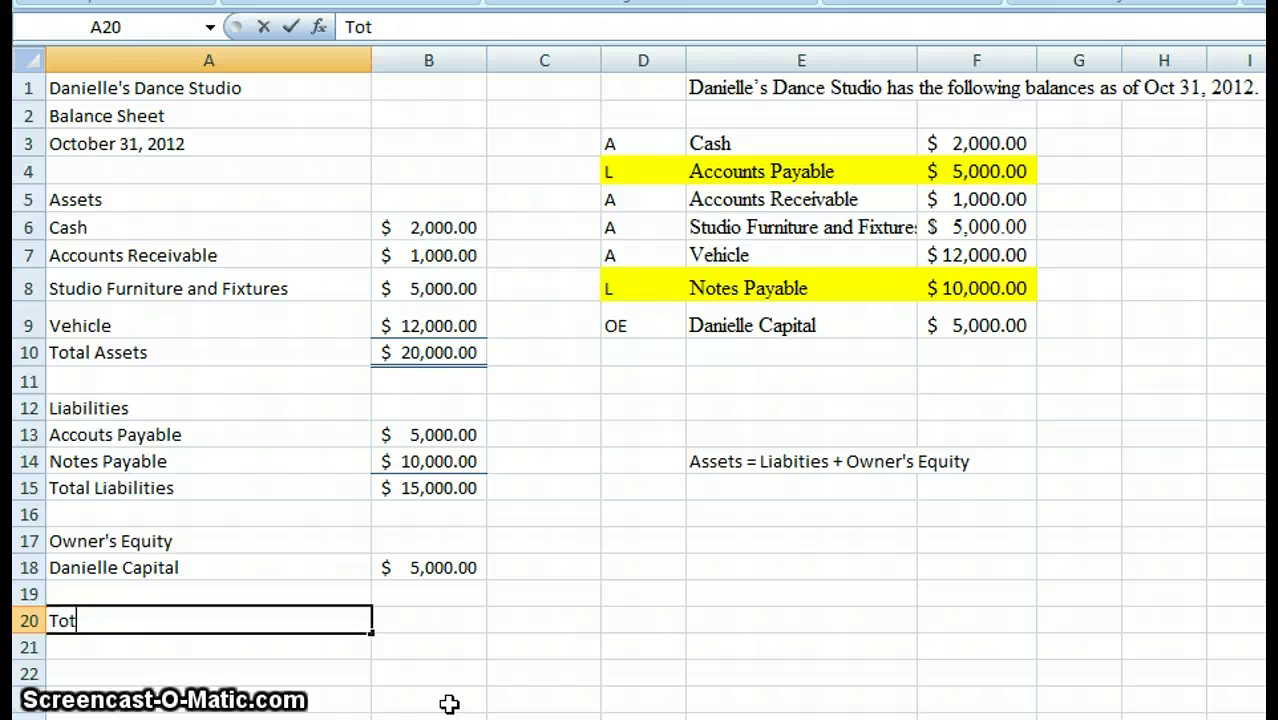
{"action": "type", "text": "al Liabilit"}
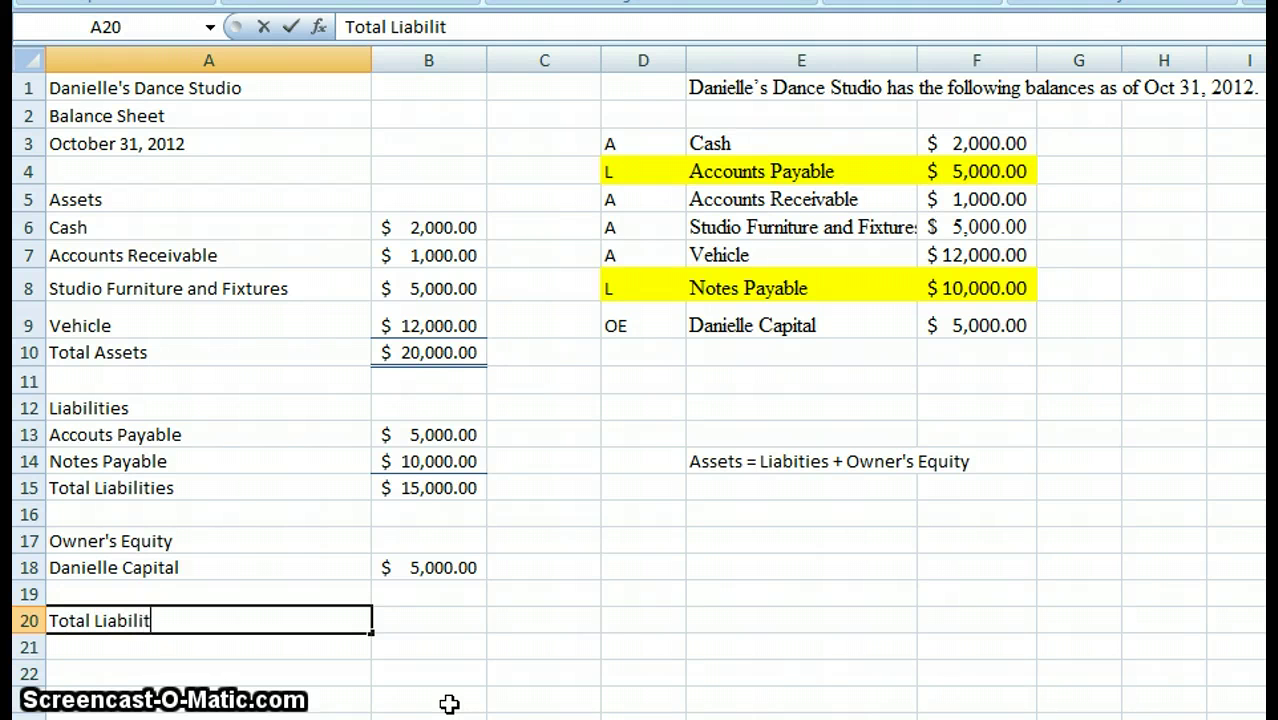
{"action": "type", "text": "es and W"}
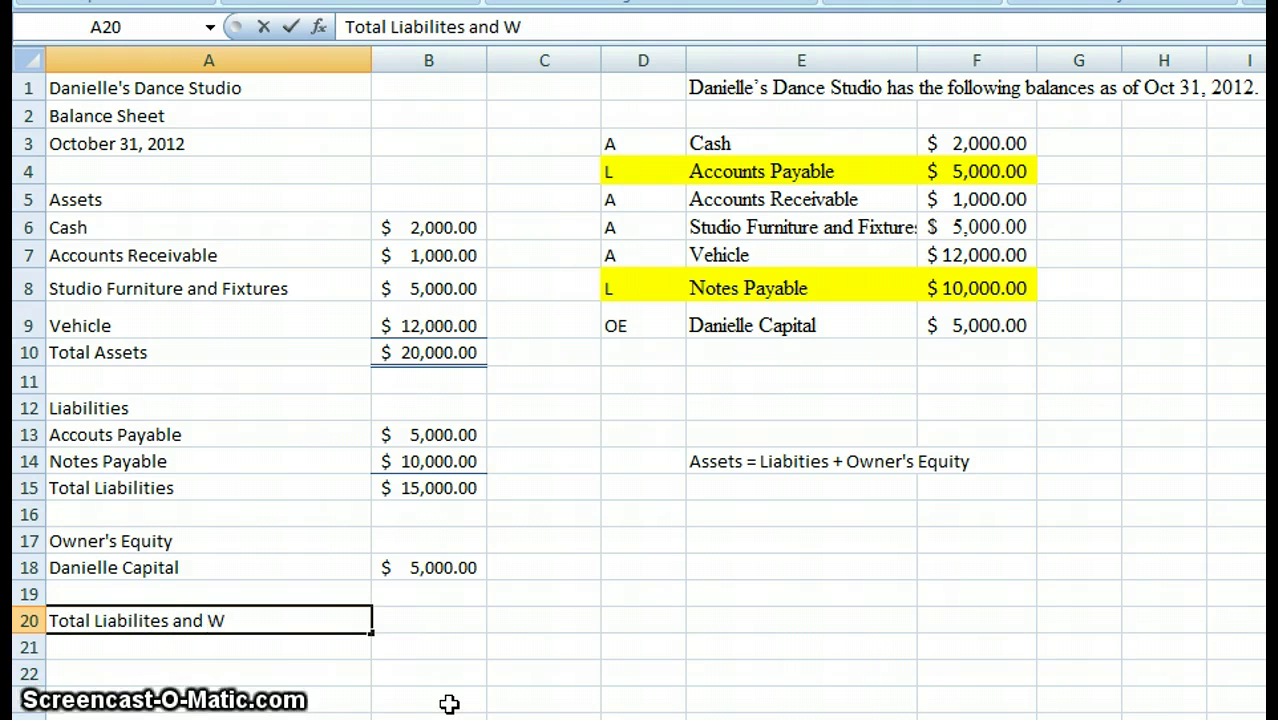
{"action": "key", "text": "BackSpace"}
{"action": "type", "text": "Owner's E"}
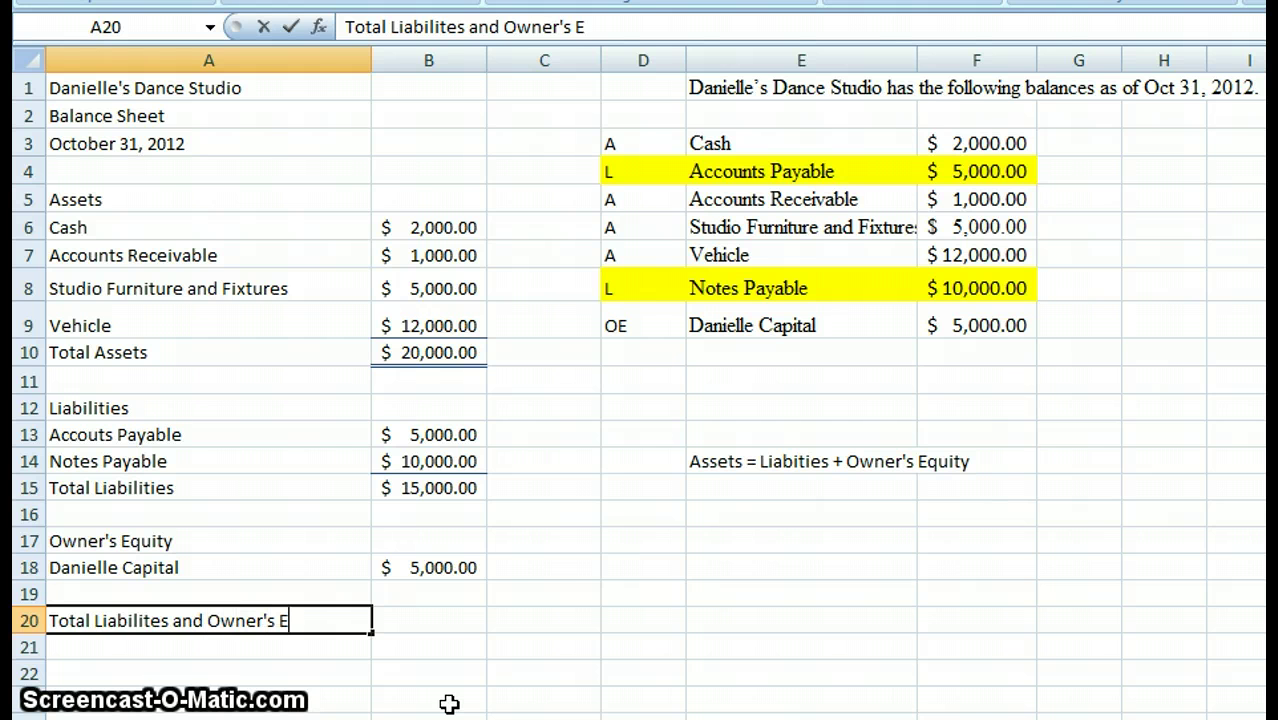
{"action": "type", "text": "quity"}
{"action": "key", "text": "Return"}
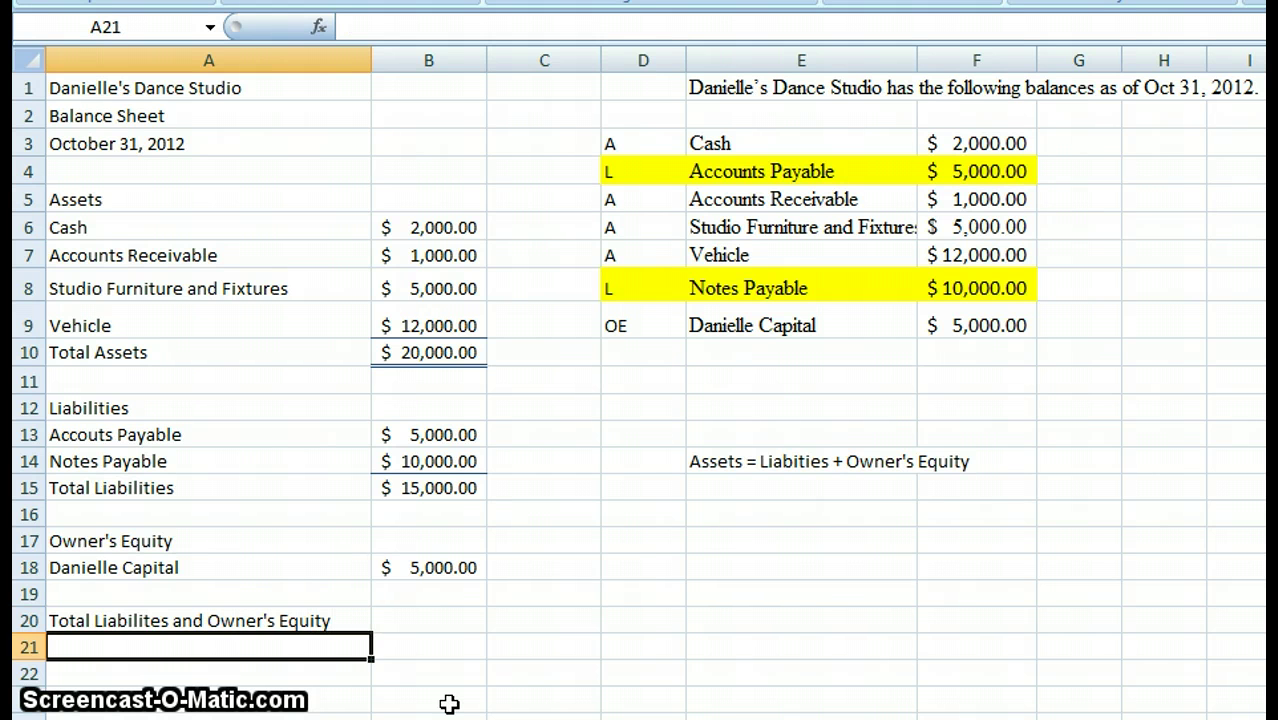
Step: Add total liabilities and the owner's capital in cell B20 with the formula =B15+B18
{"action": "left_click", "coordinate": [448, 620]}
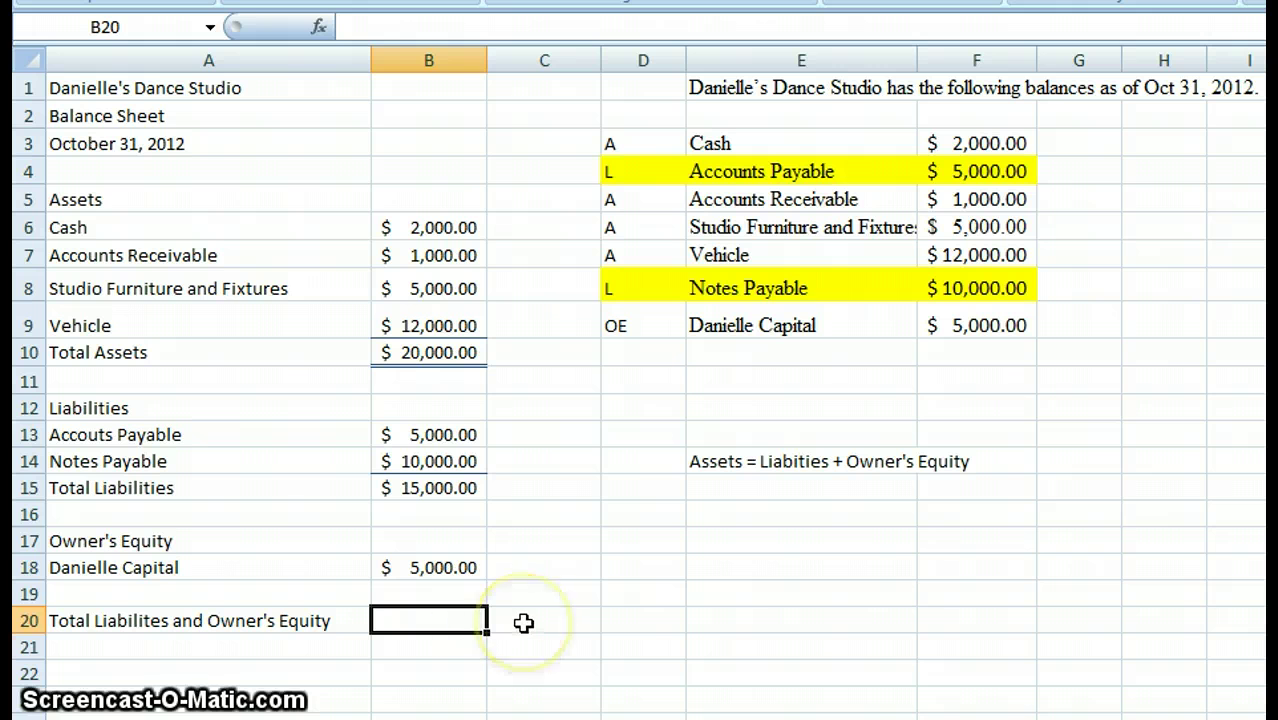
{"action": "type", "text": "="}
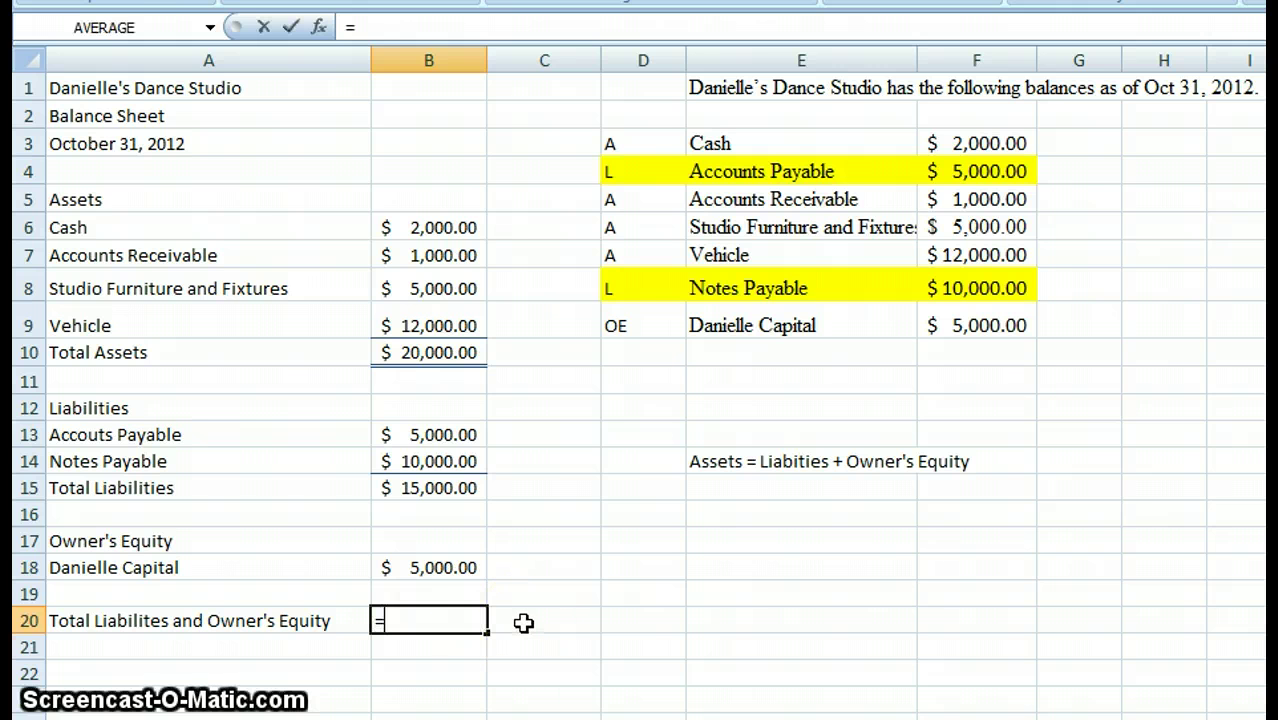
{"action": "left_click", "coordinate": [451, 489]}
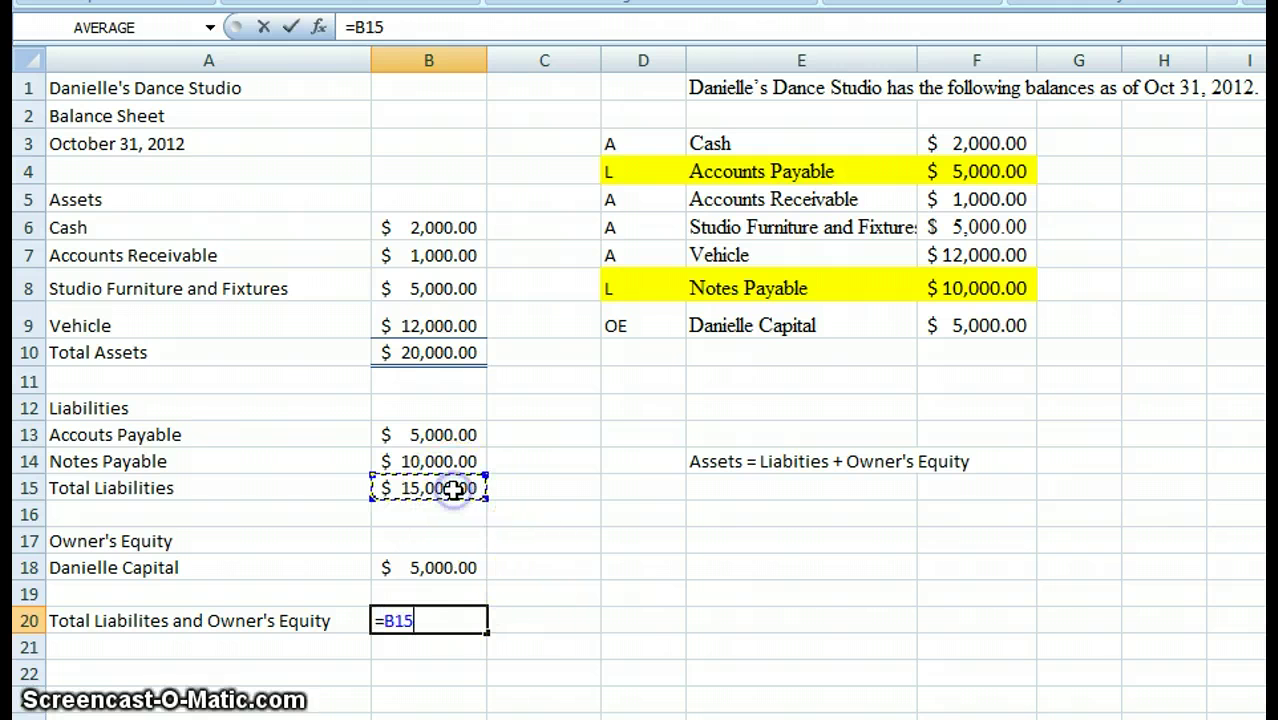
{"action": "type", "text": "+"}
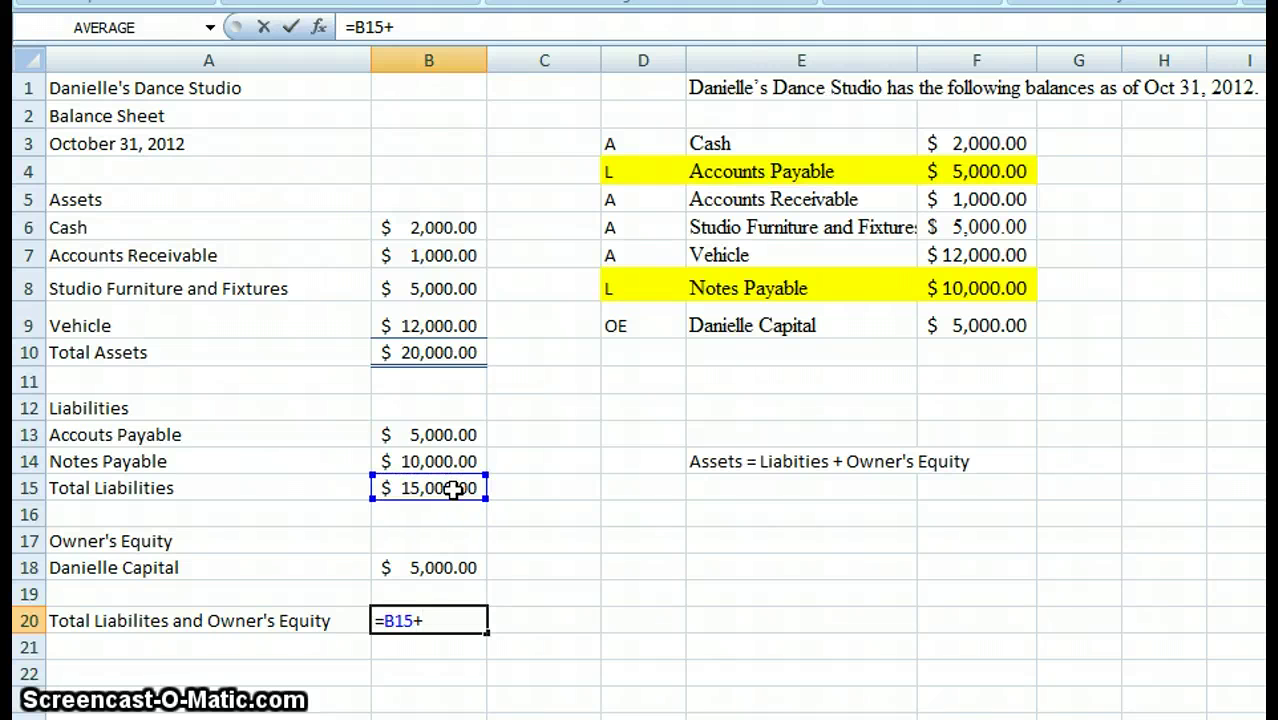
{"action": "left_click", "coordinate": [427, 566]}
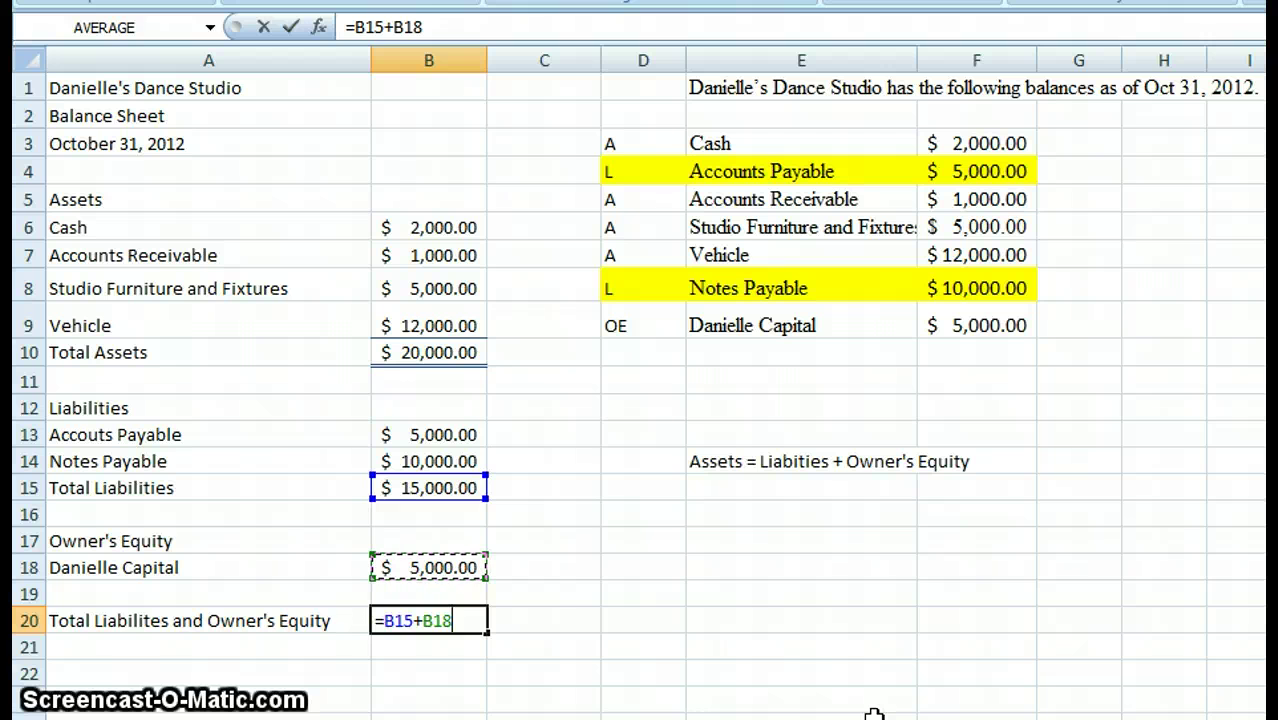
{"action": "key", "text": "Return"}
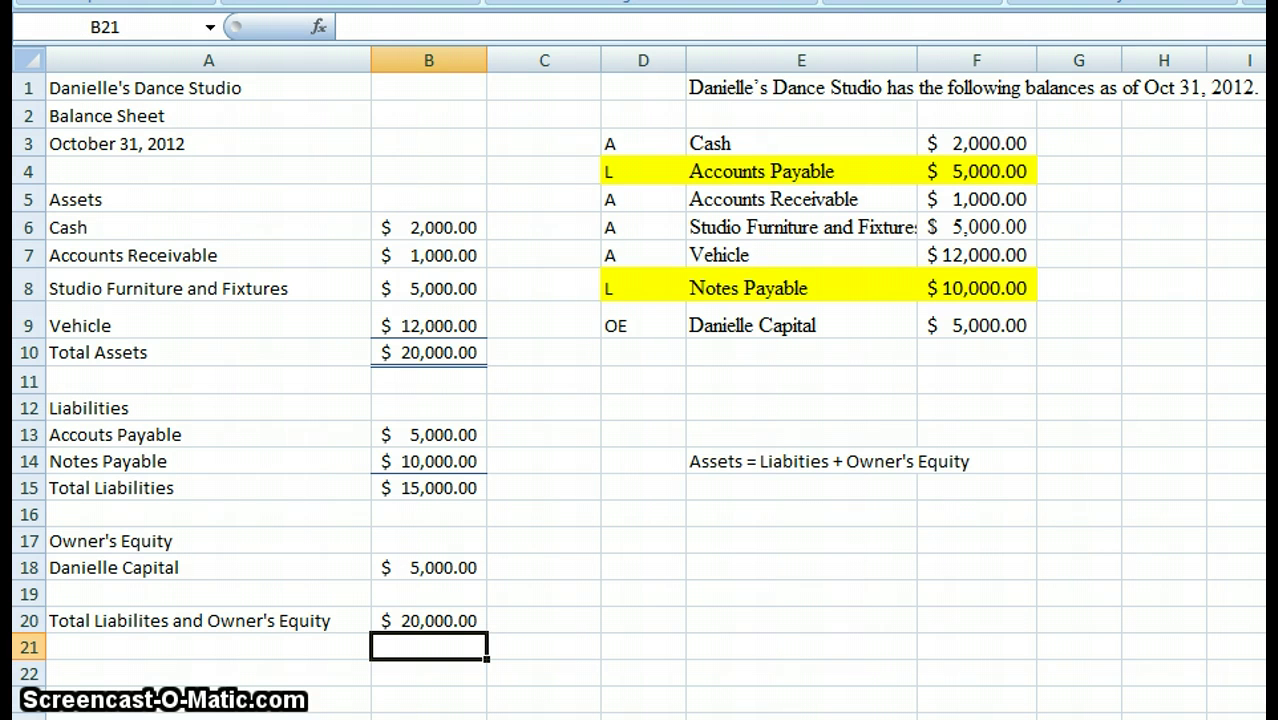
Step: Fill the Total Assets amount in B10 and the liabilities and equity total in B20 with the same light purple
{"action": "left_click", "coordinate": [462, 350]}
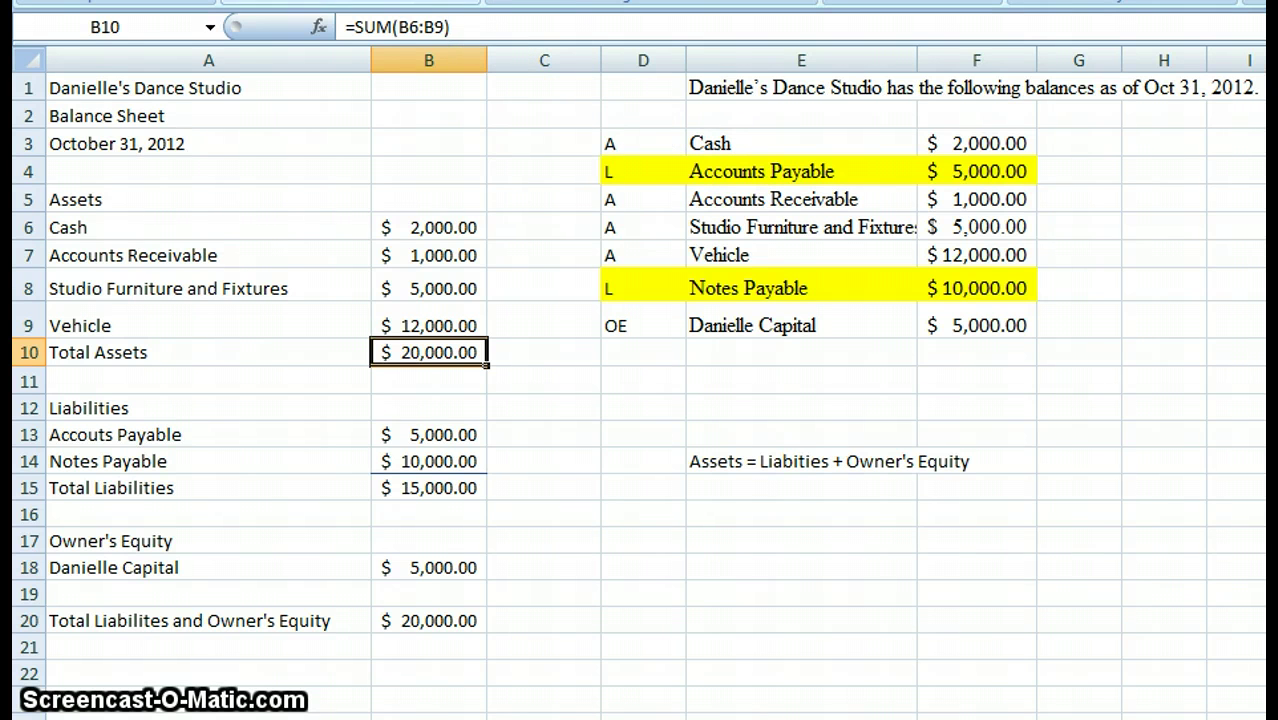
{"action": "left_click", "coordinate": [405, 1]}
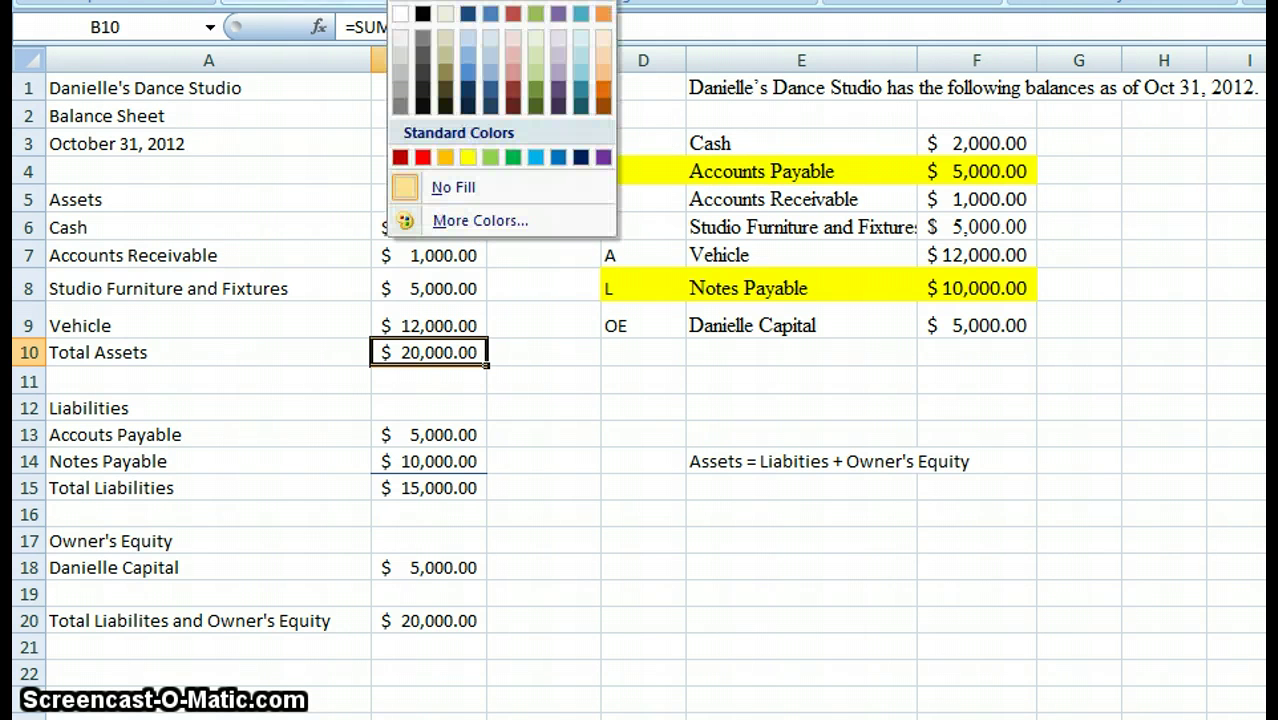
{"action": "left_click", "coordinate": [562, 75]}
{"action": "left_click", "coordinate": [430, 621]}
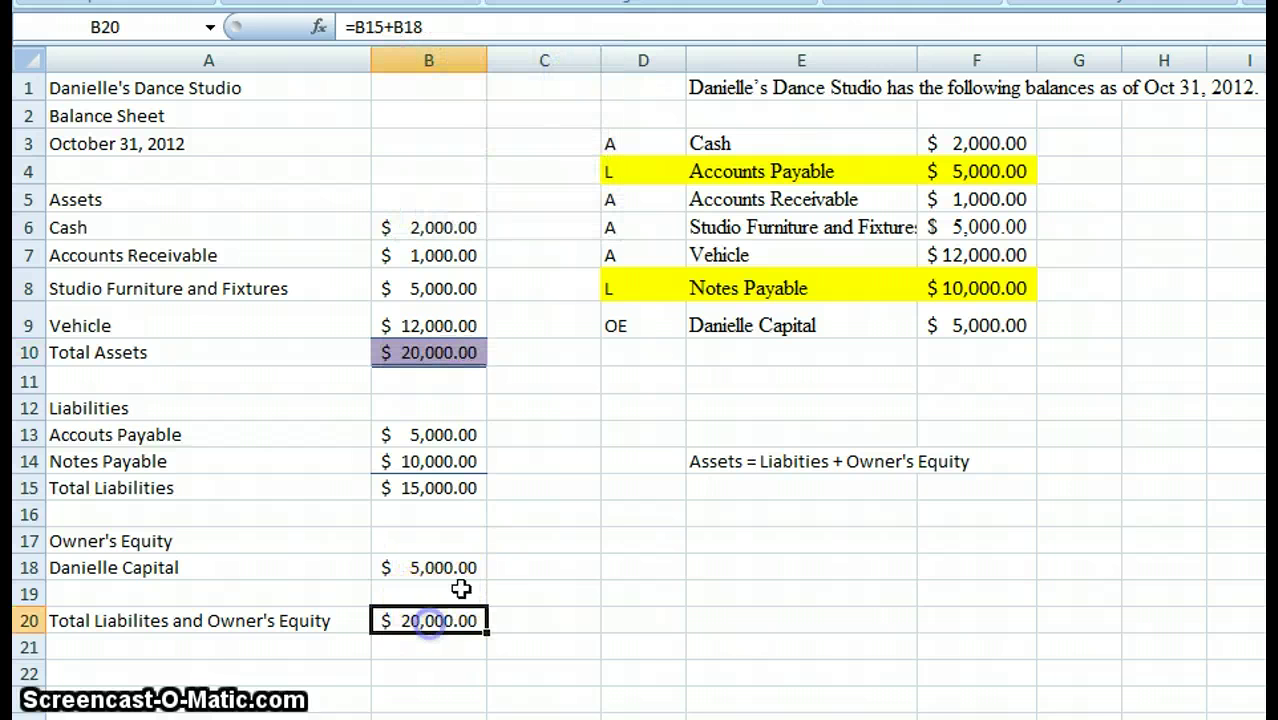
{"action": "left_click", "coordinate": [395, 1]}
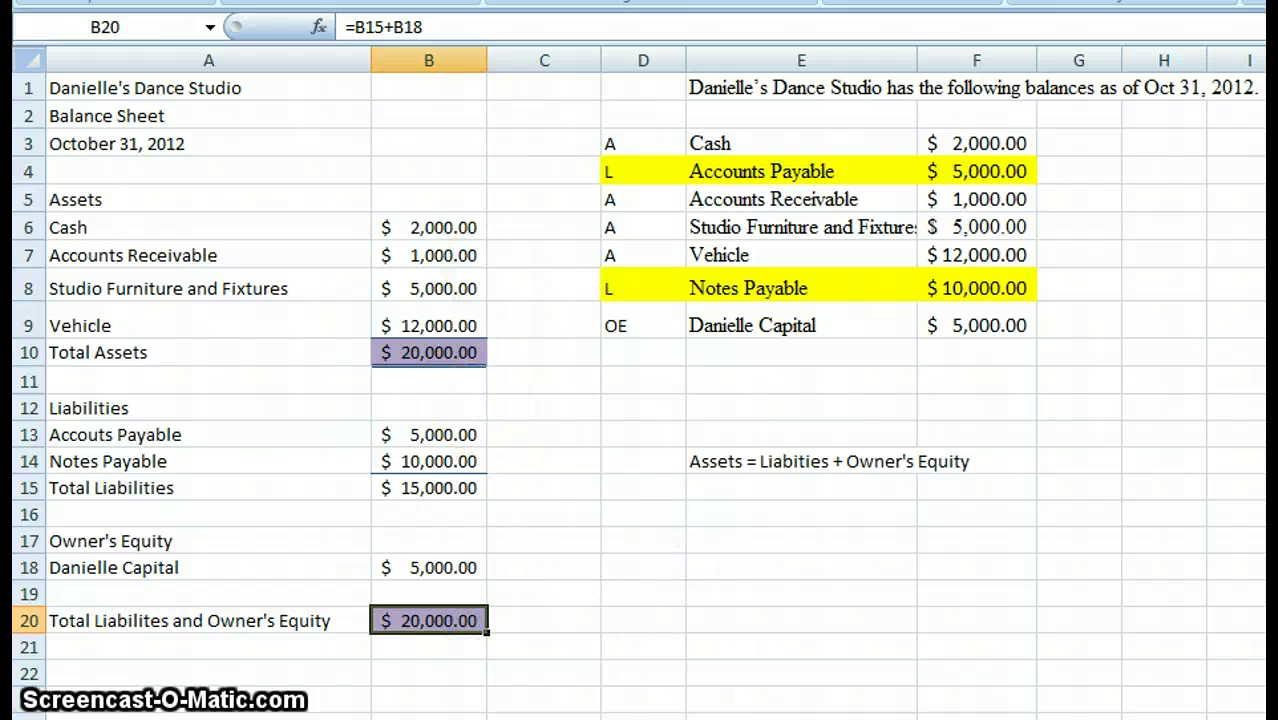
Step: Apply a Top and Double Bottom Border to the liabilities and owner's equity total in cell B20
{"action": "key", "text": "alt+h"}
{"action": "key", "text": "b"}
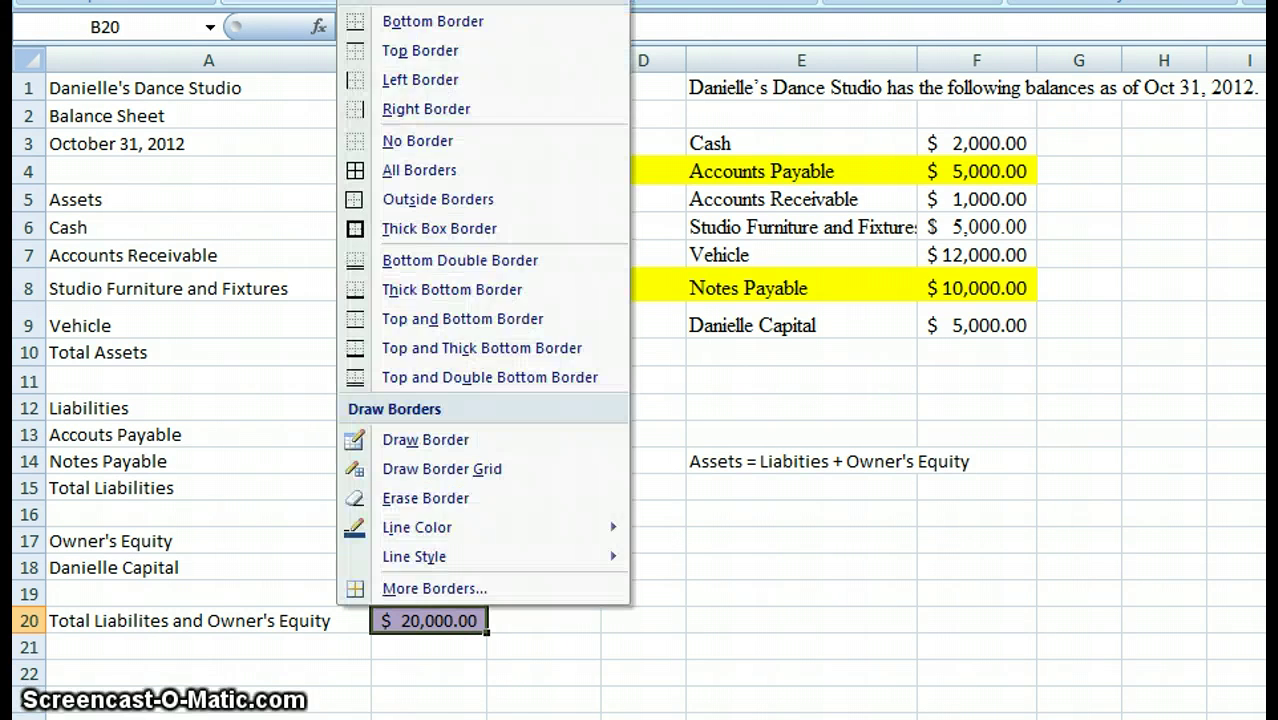
{"action": "left_click", "coordinate": [446, 378]}
{"action": "left_click", "coordinate": [600, 648]}
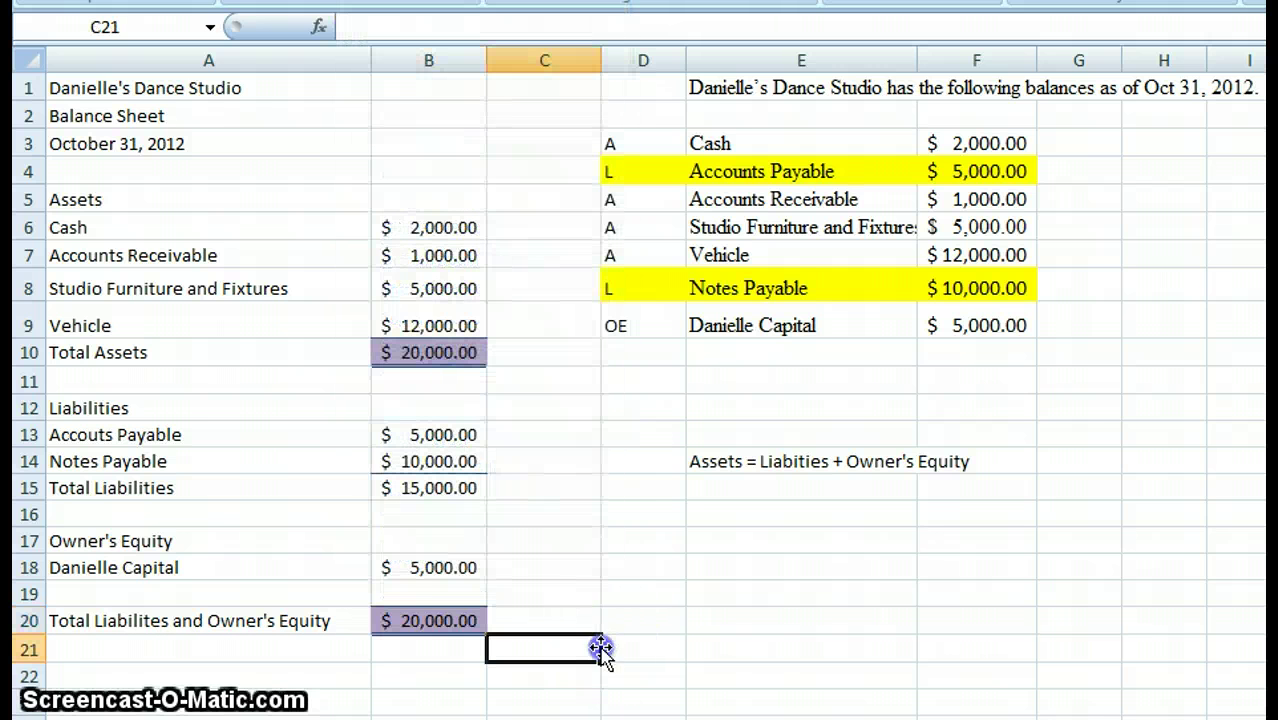
{"action": "left_click", "coordinate": [436, 622]}
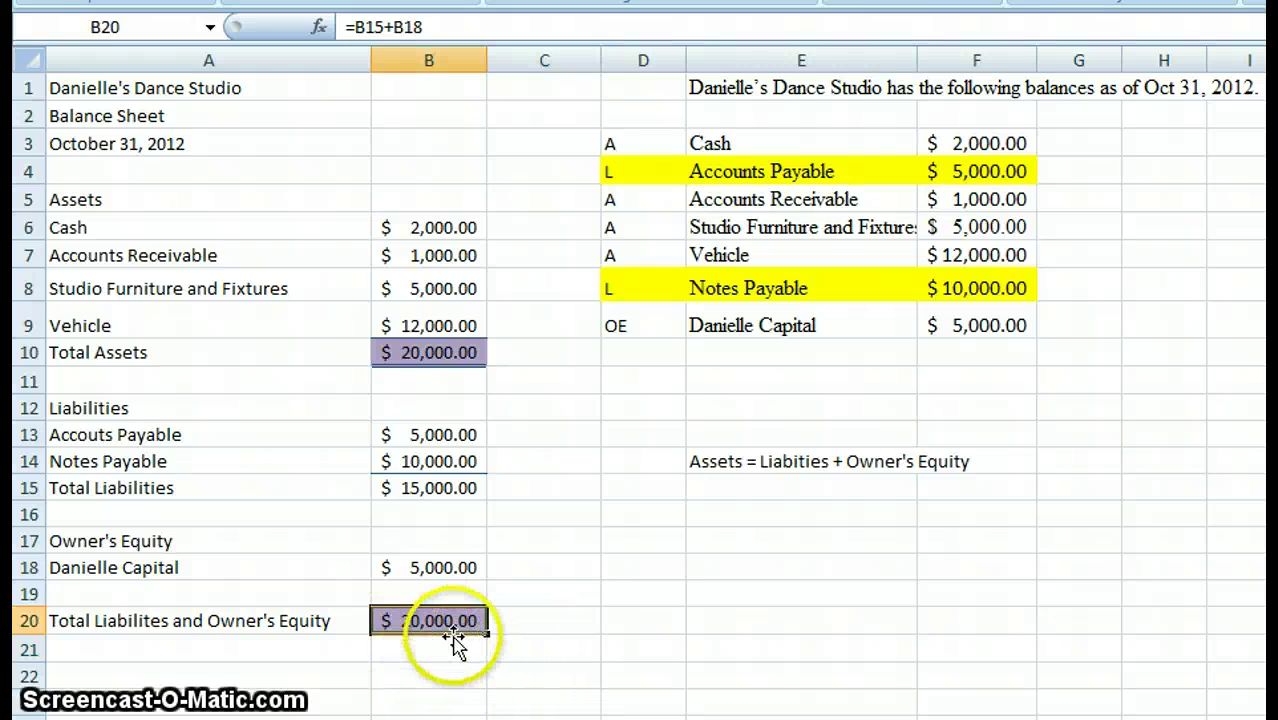
{"action": "left_click", "coordinate": [450, 652]}
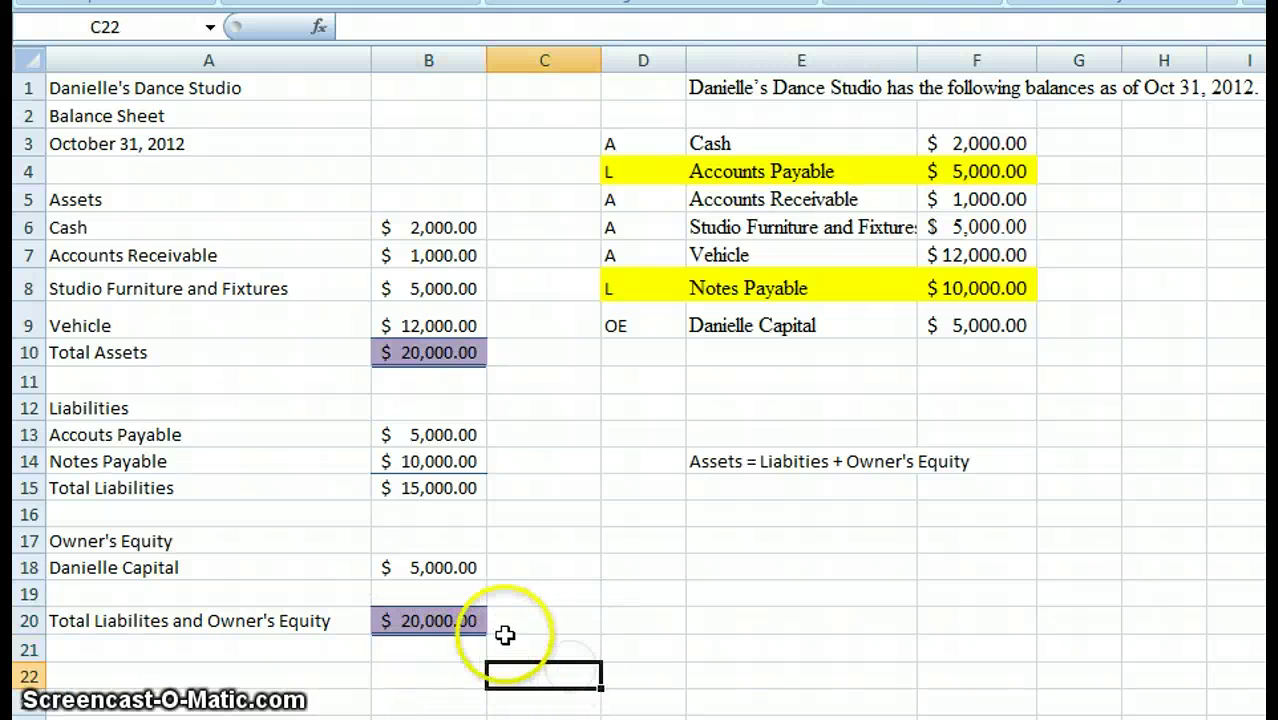